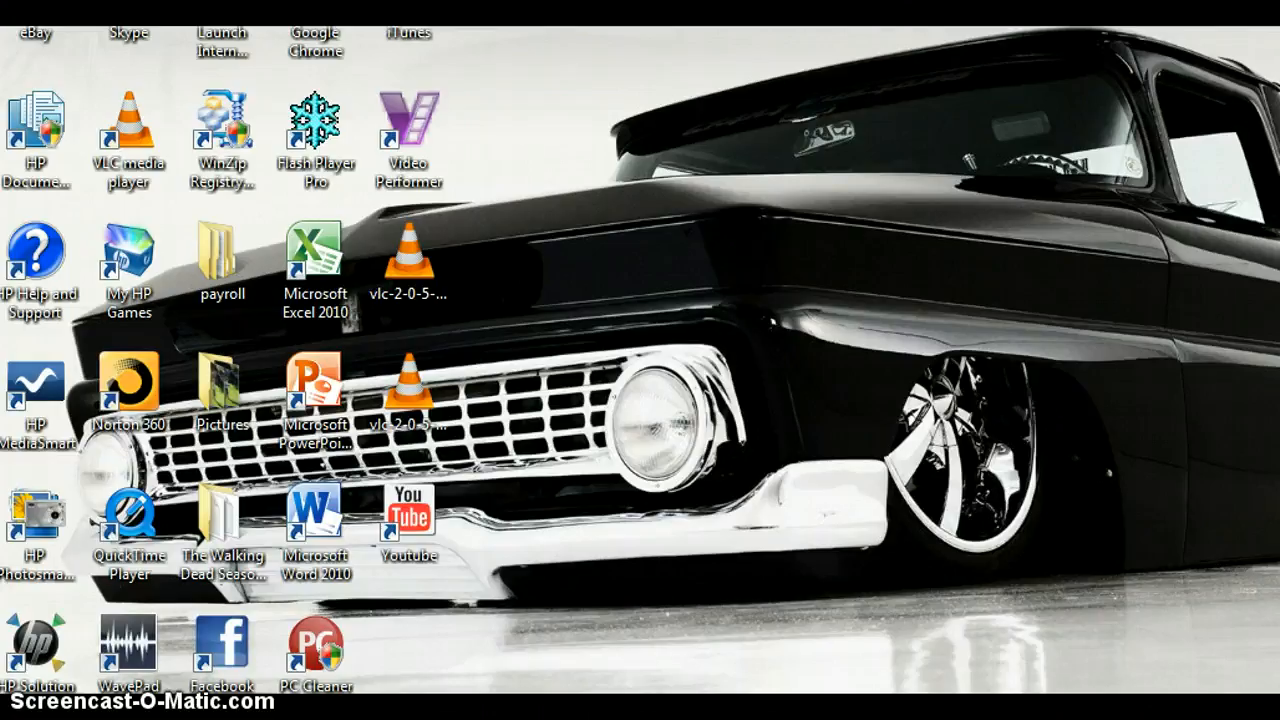
# Launch Microsoft Works Calendar and decline making it the default application for iCalendar and vCalendar files.
pyautogui.press('super')
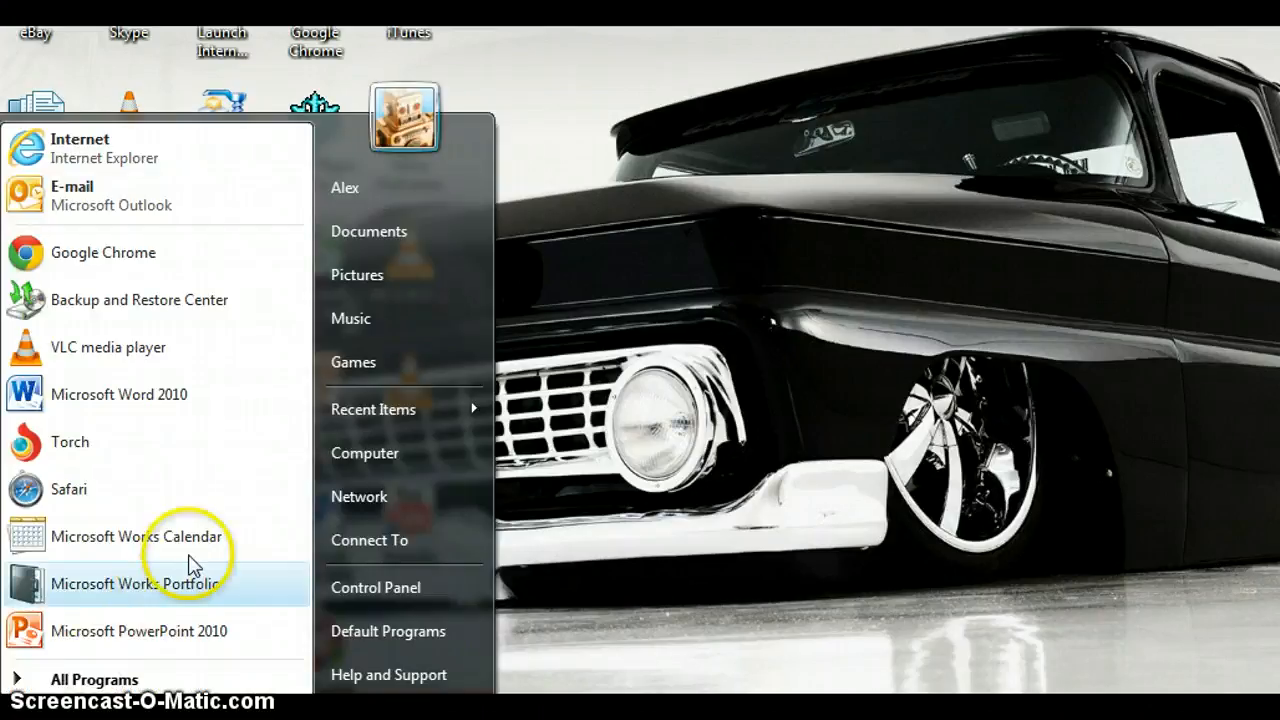
pyautogui.click(210, 538)
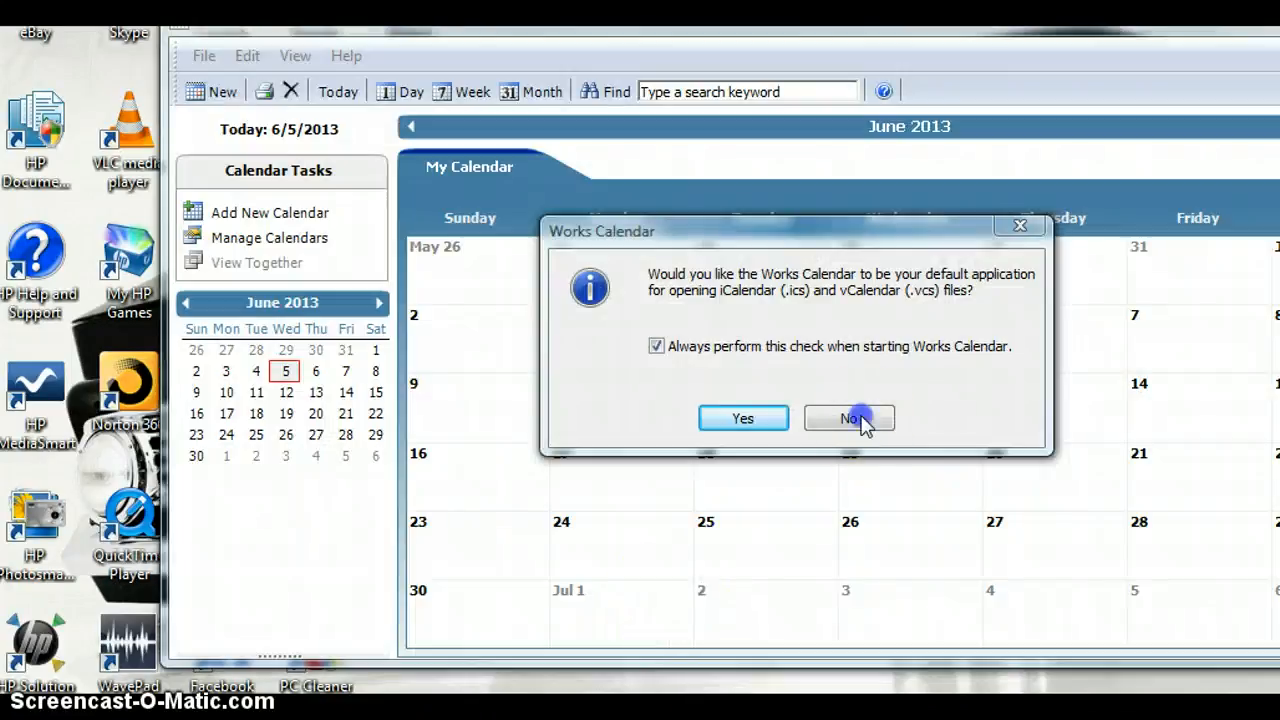
pyautogui.click(848, 420)
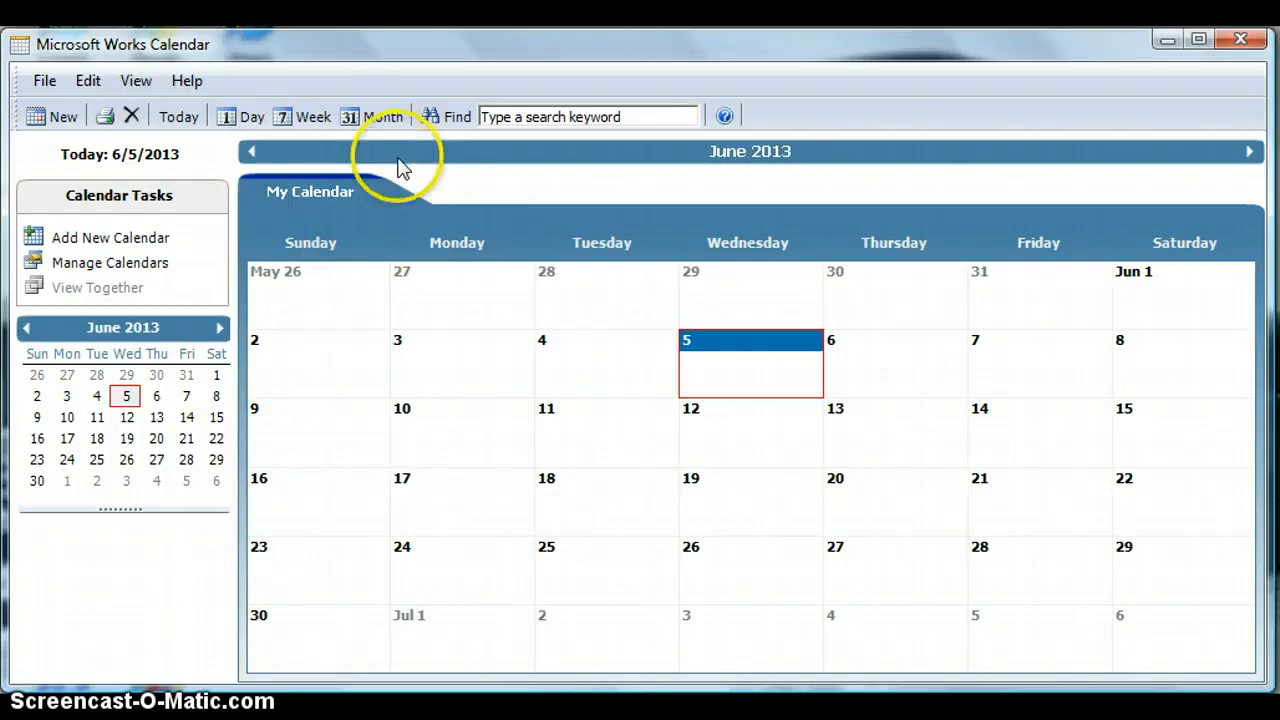
# View the calendar by week and by day, and return it to the month display.
pyautogui.click(306, 118)
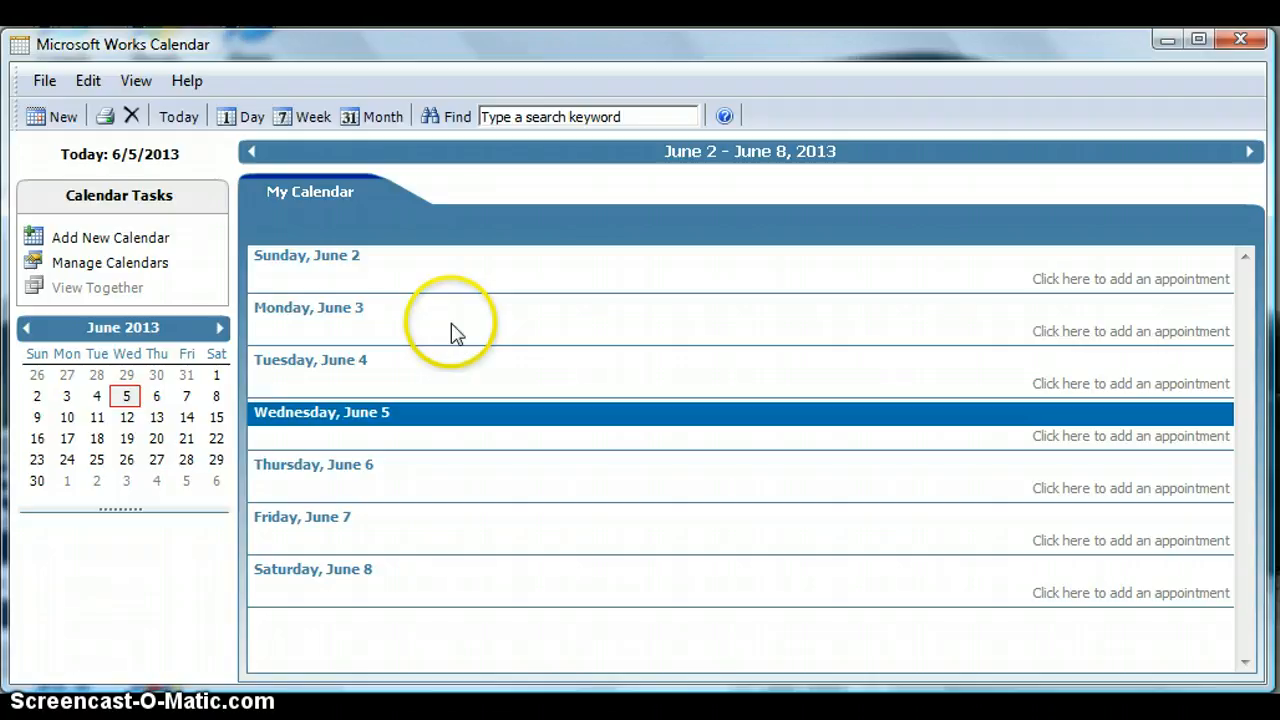
pyautogui.click(250, 118)
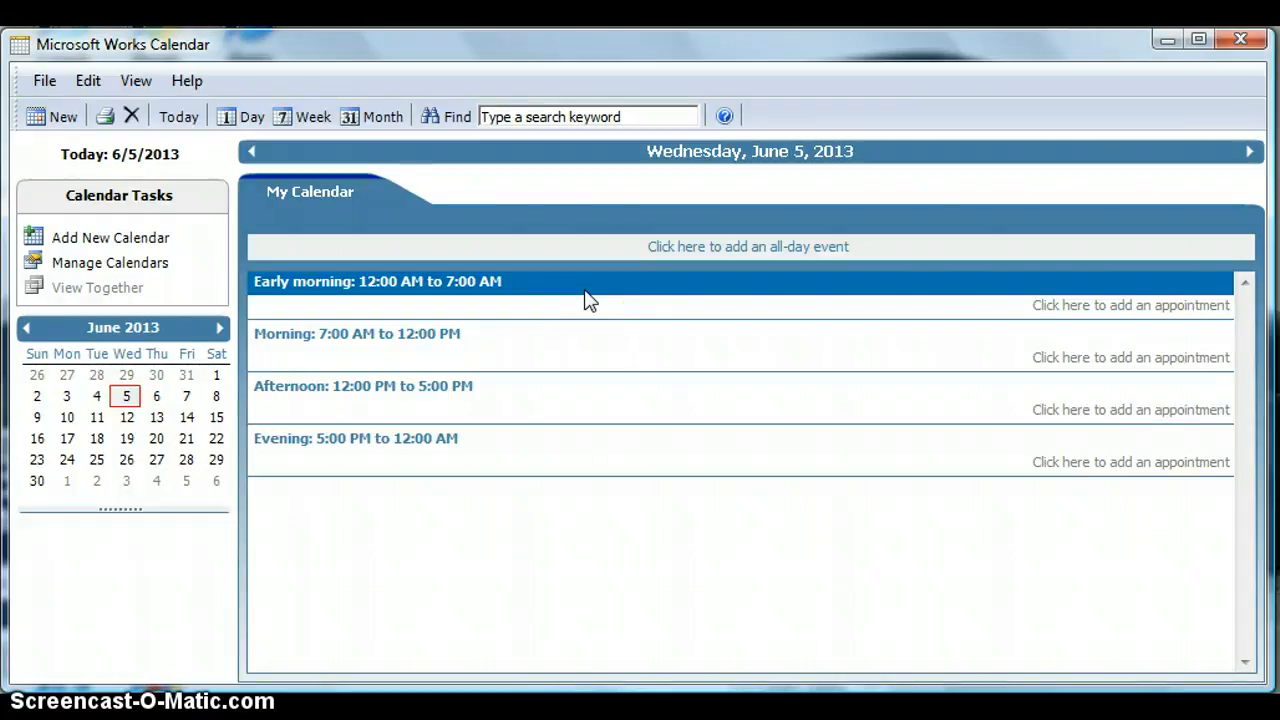
pyautogui.click(418, 227)
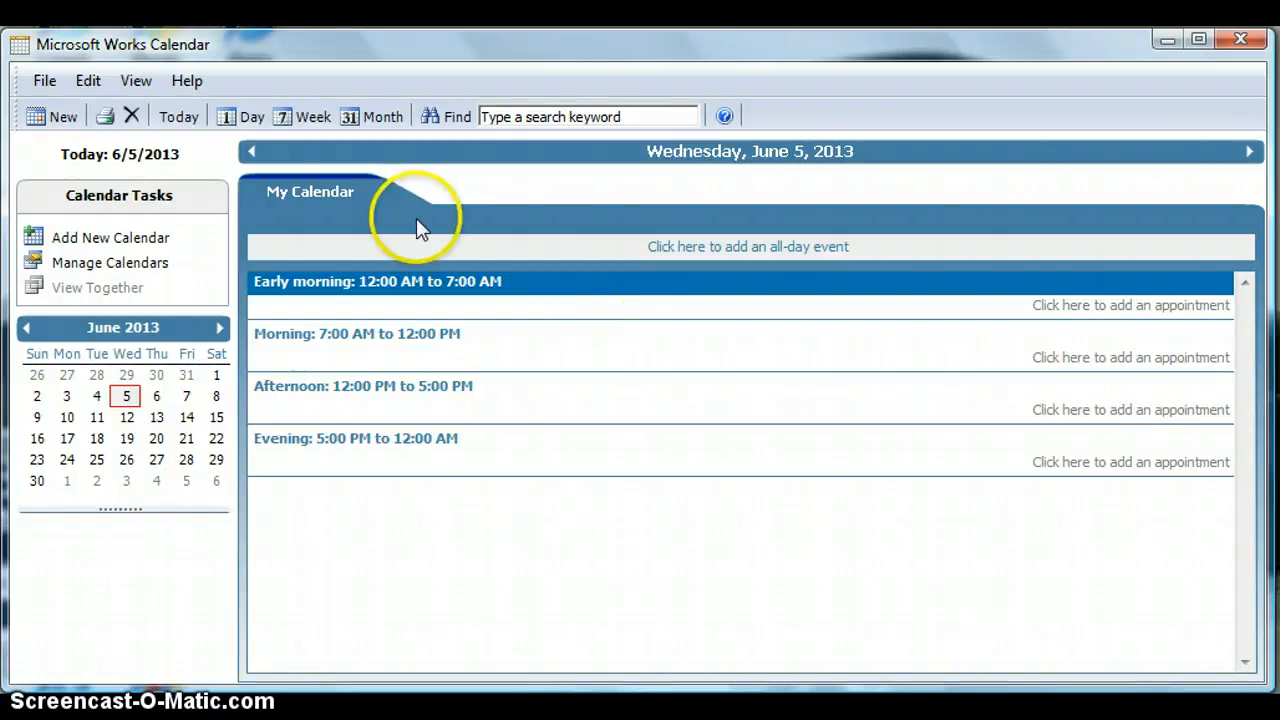
pyautogui.click(381, 119)
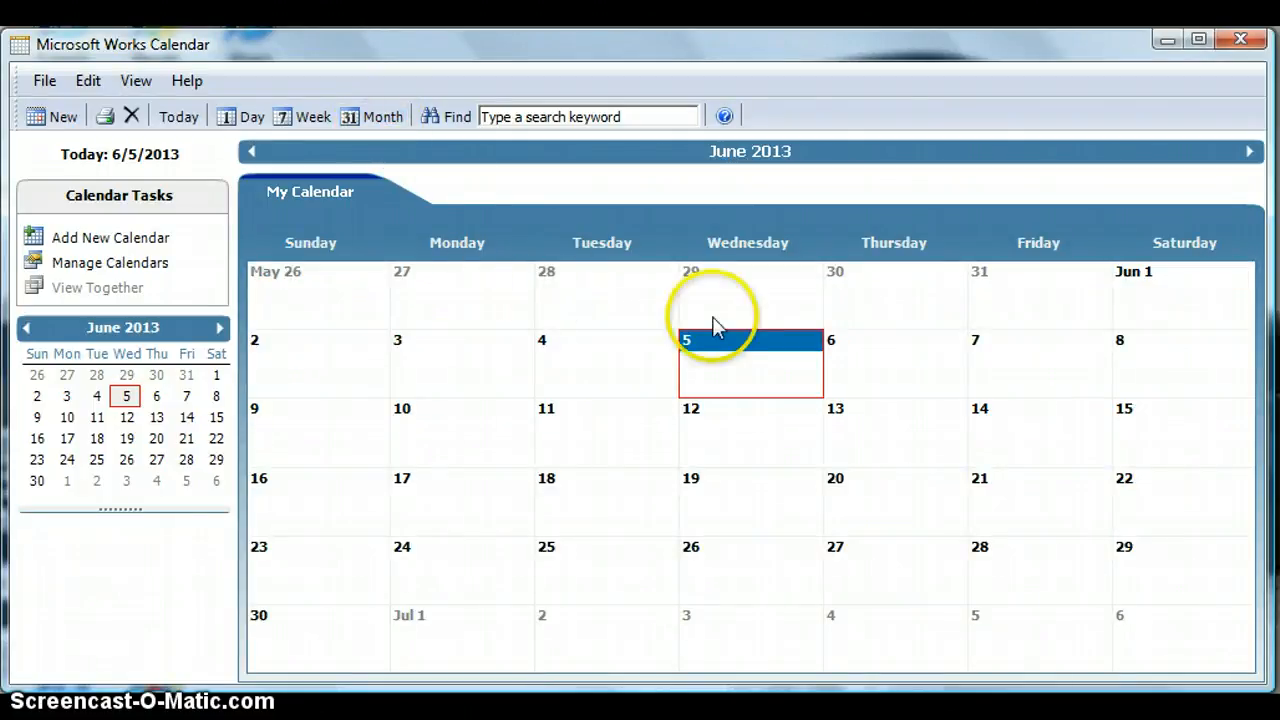
# Browse the months forward from June 2013 to January 2014 and back to June 2013.
pyautogui.scroll(-1, 715, 319)
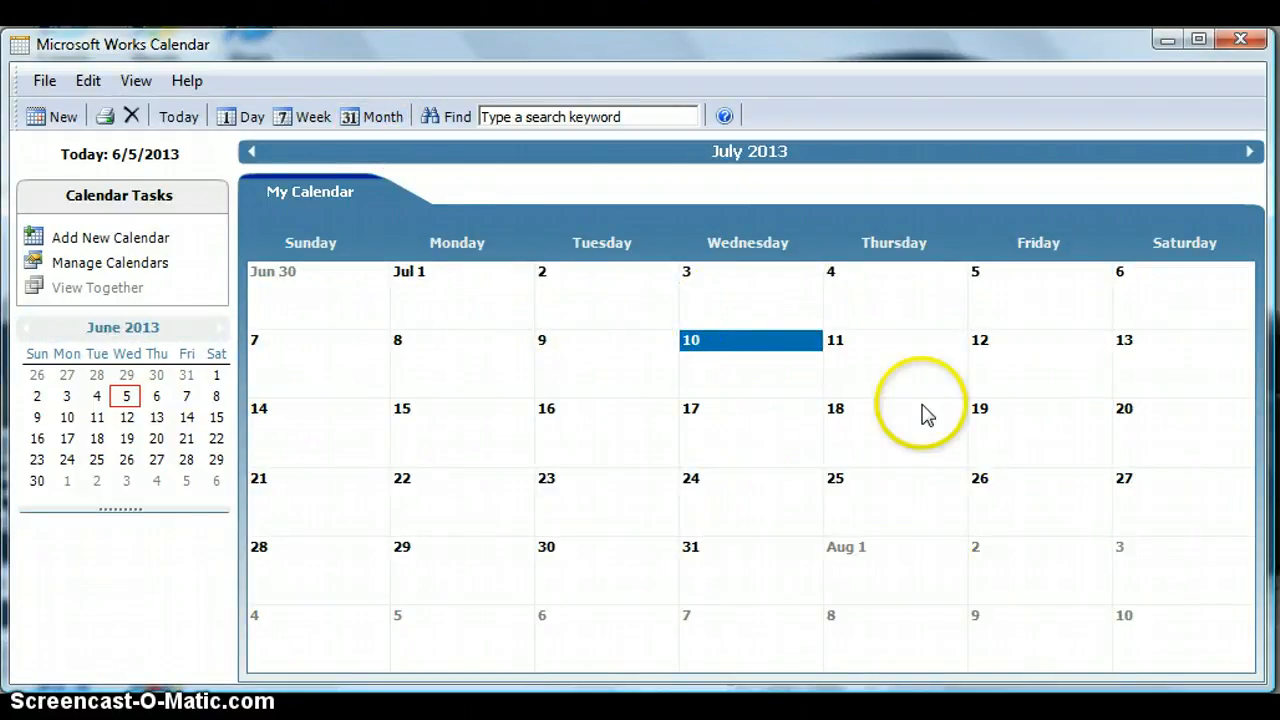
pyautogui.click(1250, 153)
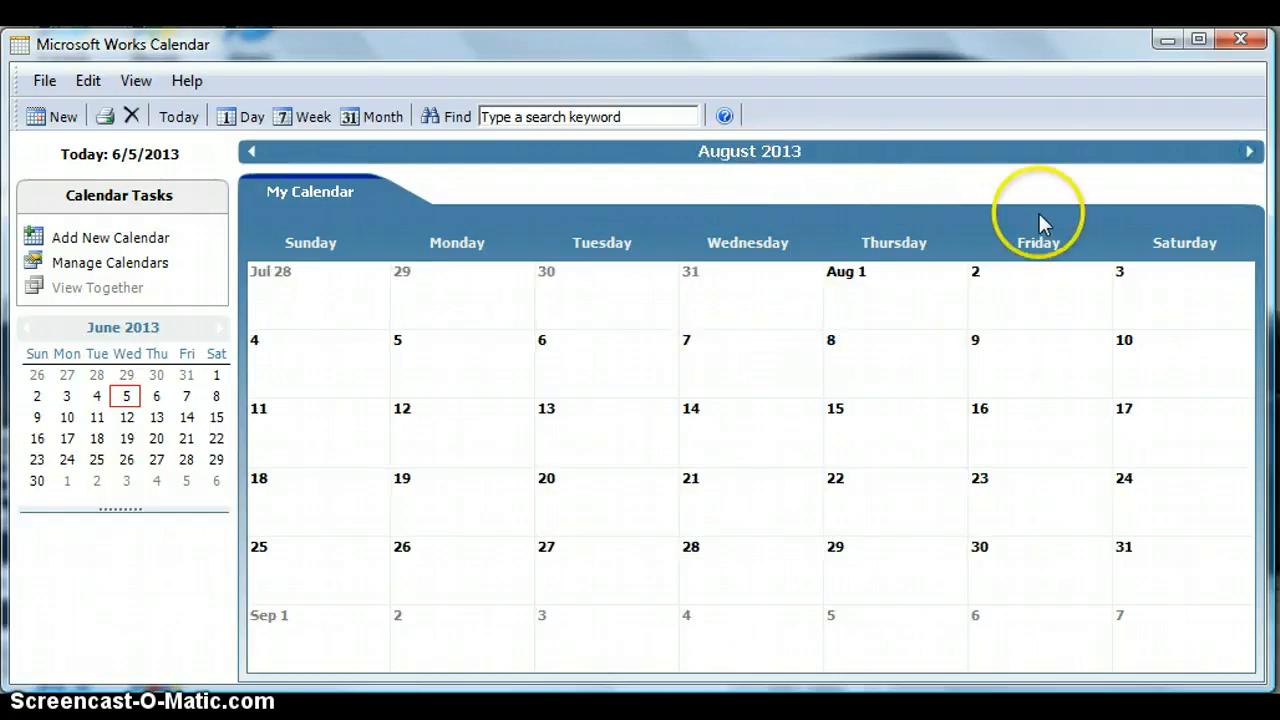
pyautogui.click(1250, 153)
pyautogui.click(1250, 153)
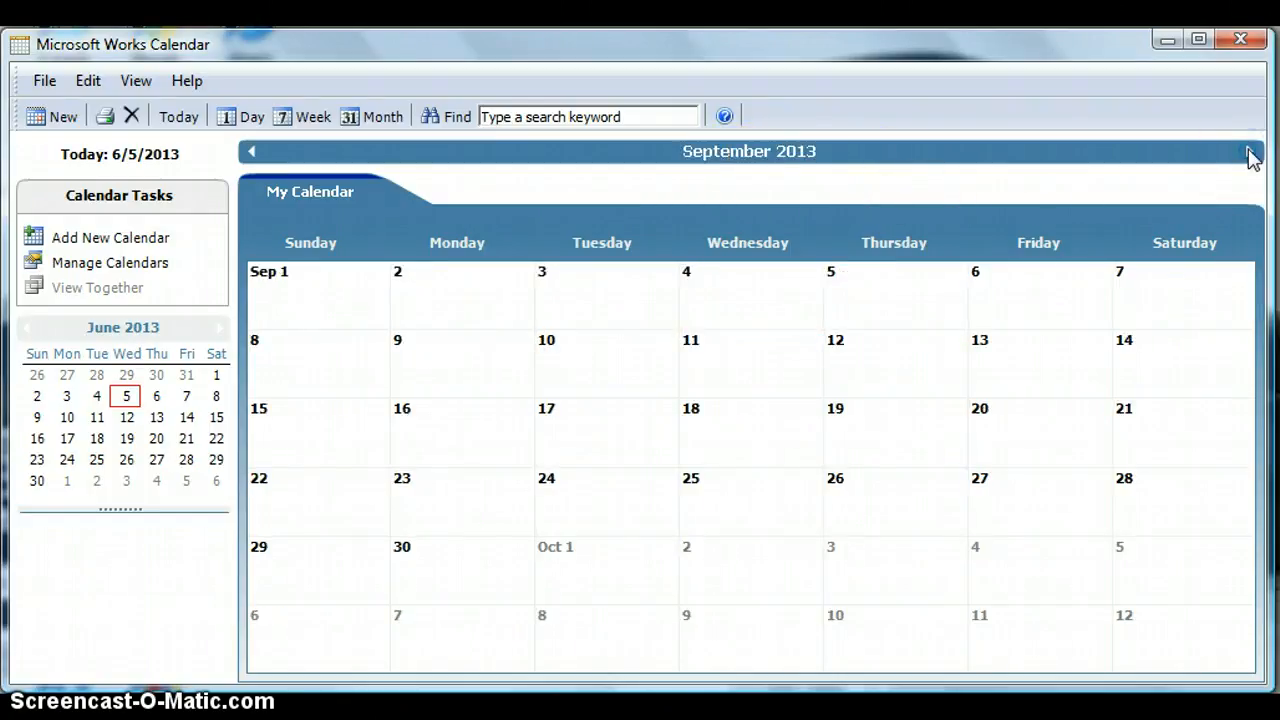
pyautogui.click(1250, 153)
pyautogui.click(1250, 153)
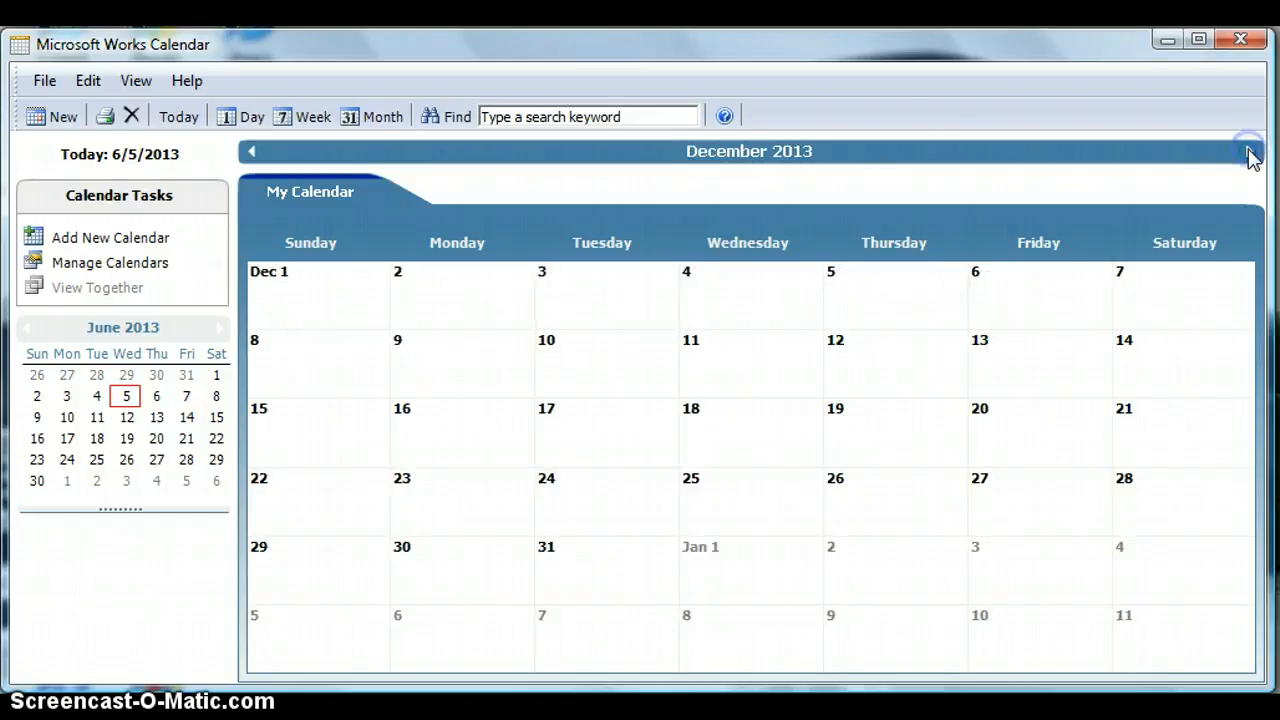
pyautogui.click(1250, 153)
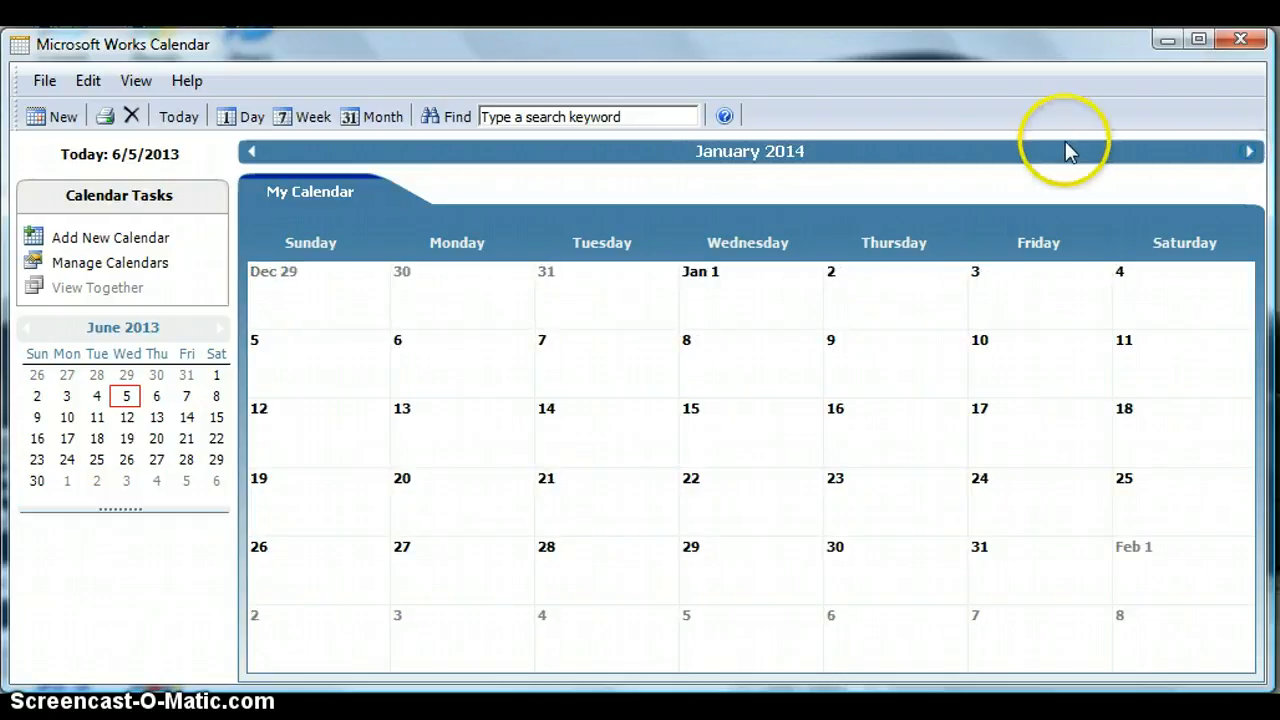
pyautogui.click(251, 152)
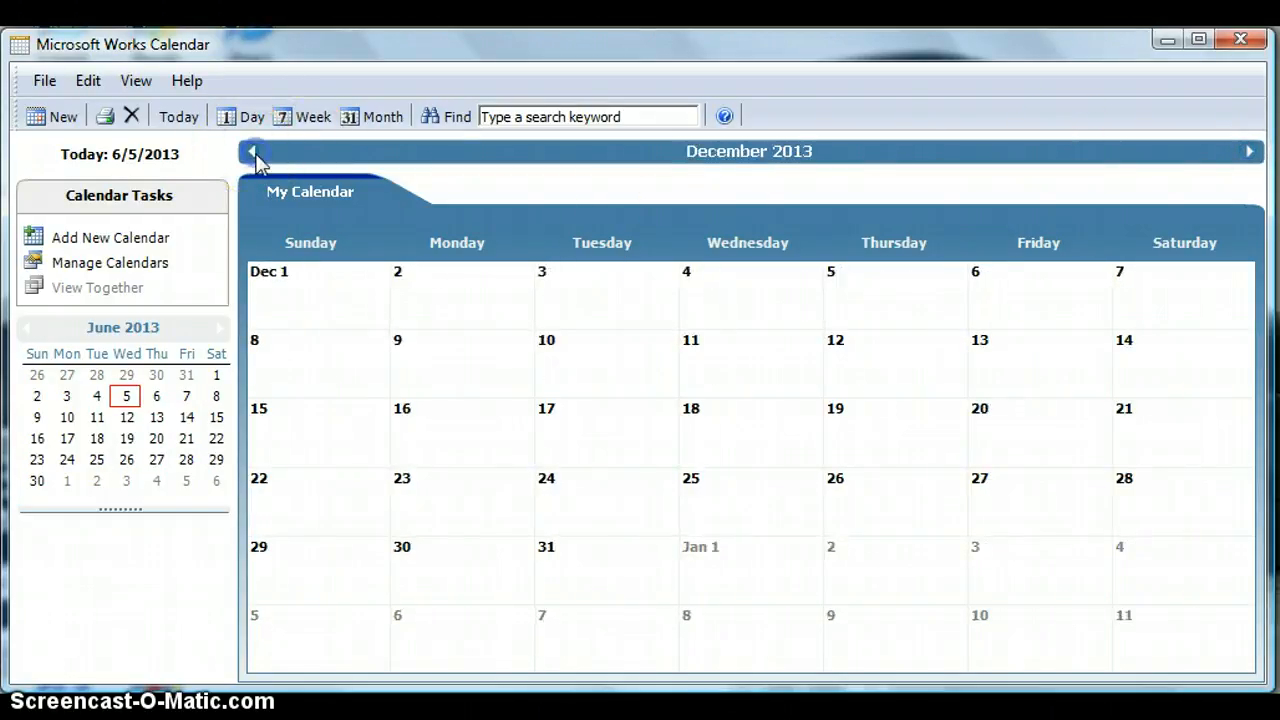
pyautogui.click(251, 152)
pyautogui.click(251, 152)
pyautogui.click(251, 152)
pyautogui.click(251, 152)
pyautogui.click(251, 152)
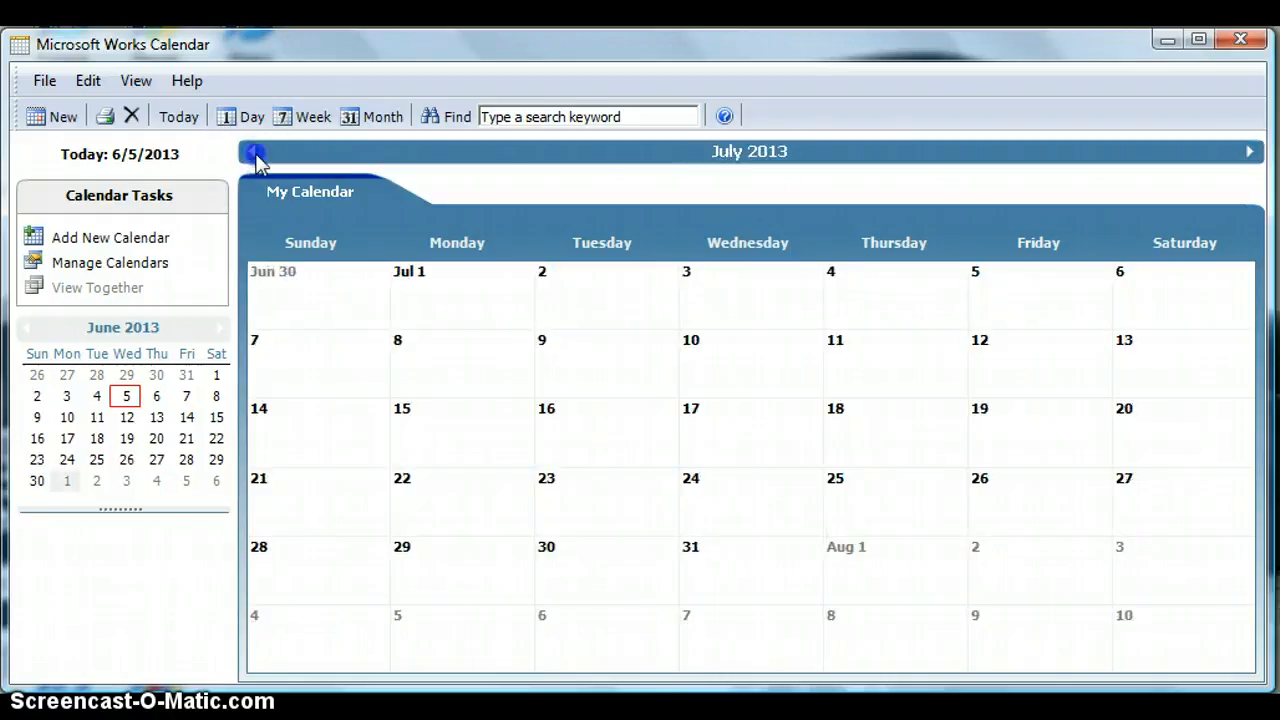
pyautogui.click(251, 152)
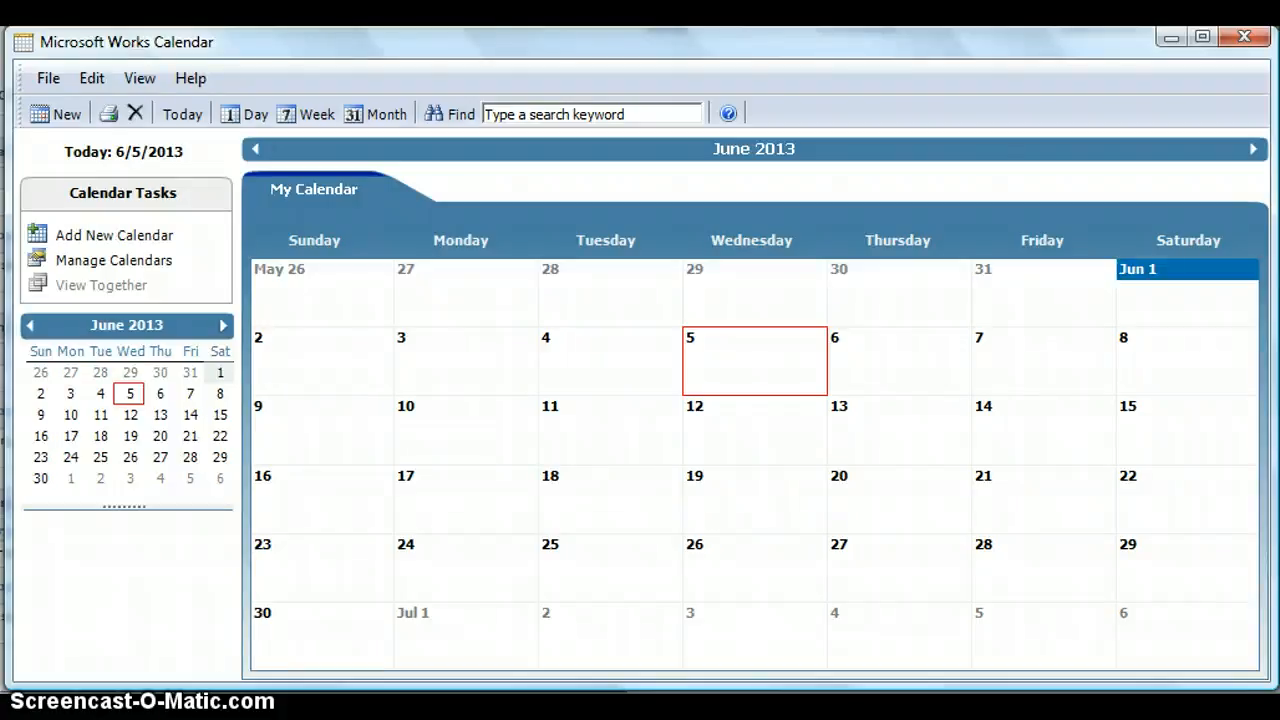
# Create a new appointment with the title "Phil-3335".
pyautogui.click(462, 566)
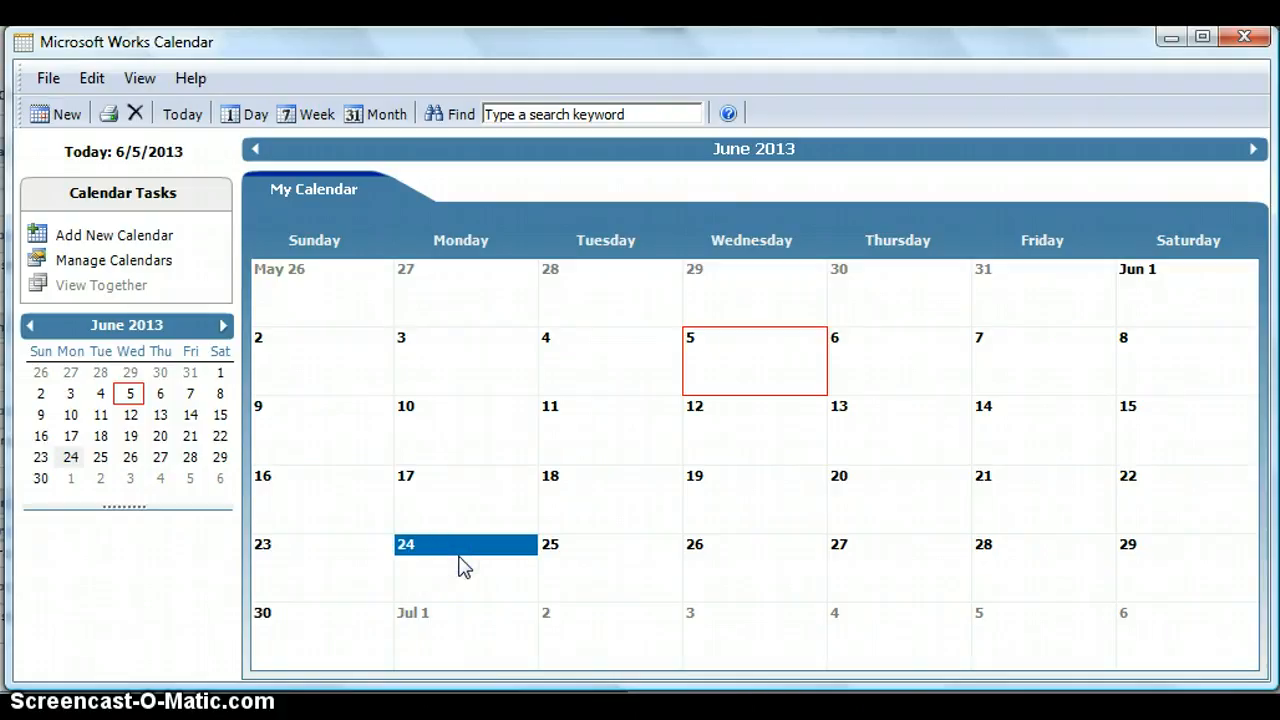
pyautogui.scroll(1, 250, 436)
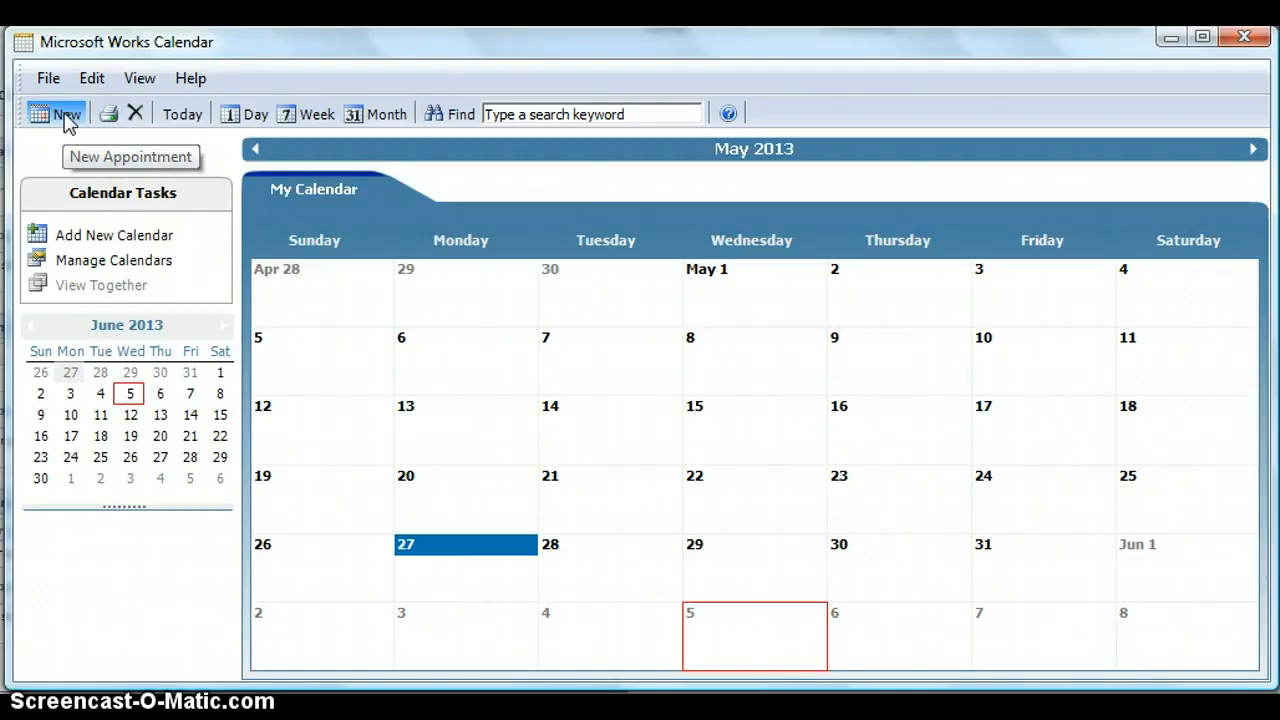
pyautogui.click(65, 115)
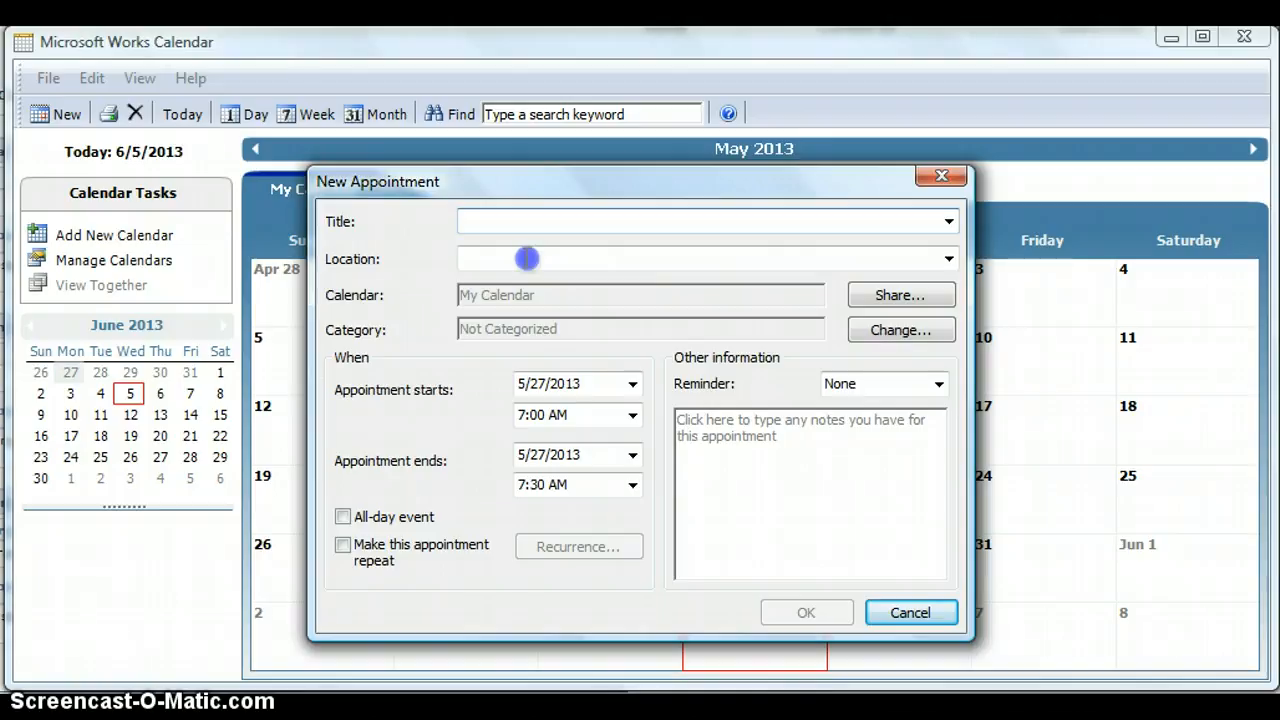
pyautogui.write('phil')
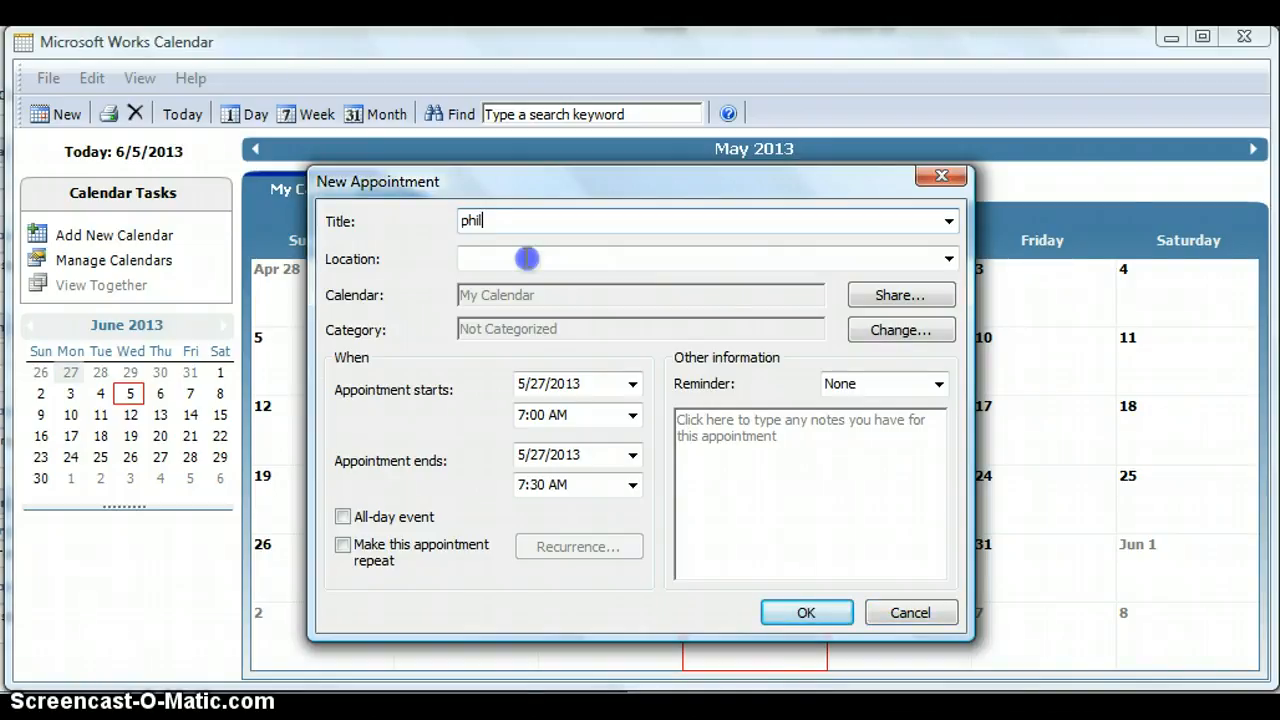
pyautogui.press('BackSpace')
pyautogui.press('BackSpace')
pyautogui.write('P')
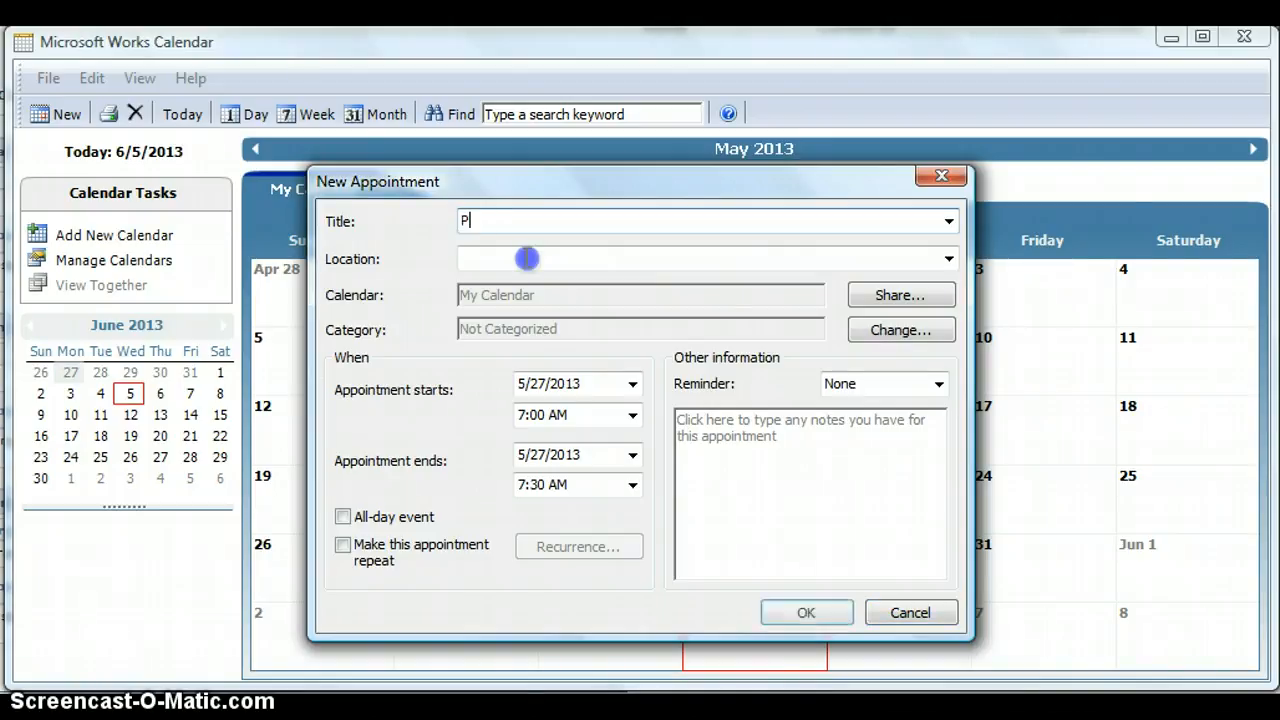
pyautogui.write('hil=')
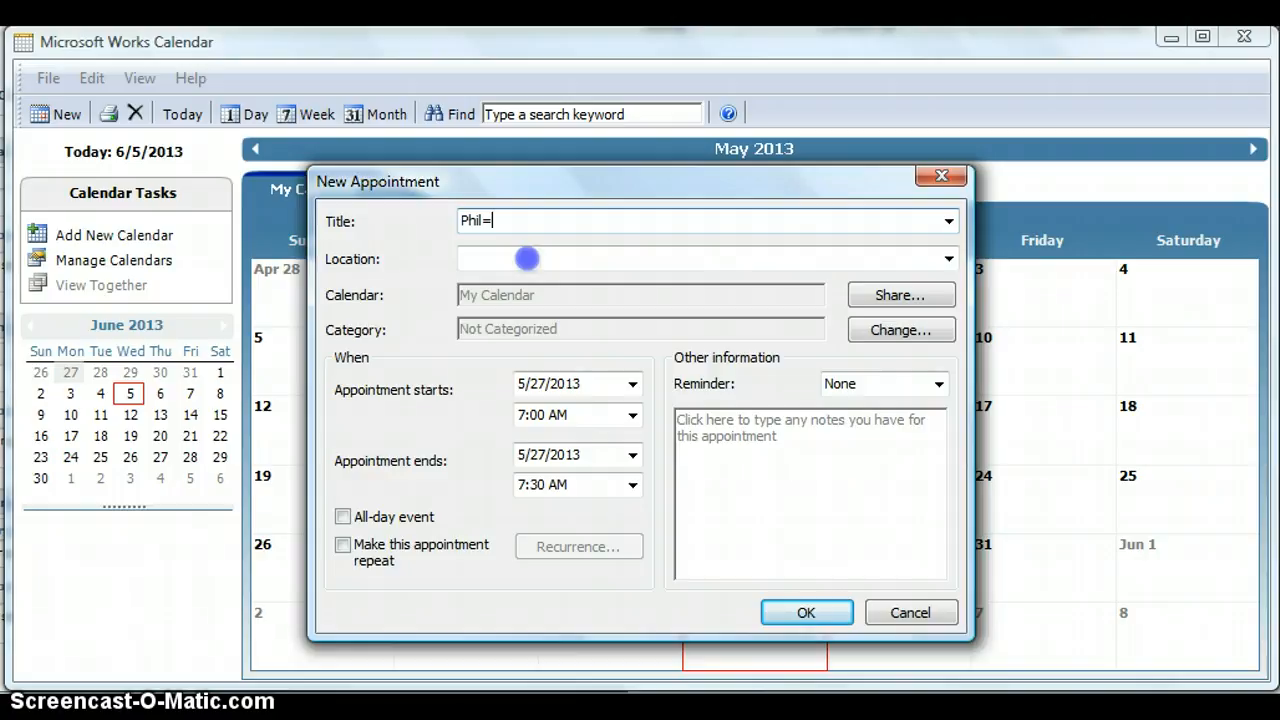
pyautogui.press('BackSpace')
pyautogui.write('-3334')
pyautogui.press('BackSpace')
pyautogui.write('5')
# Set the appointment's location to "Cal State East Bay".
pyautogui.click(527, 259)
pyautogui.write('ca')
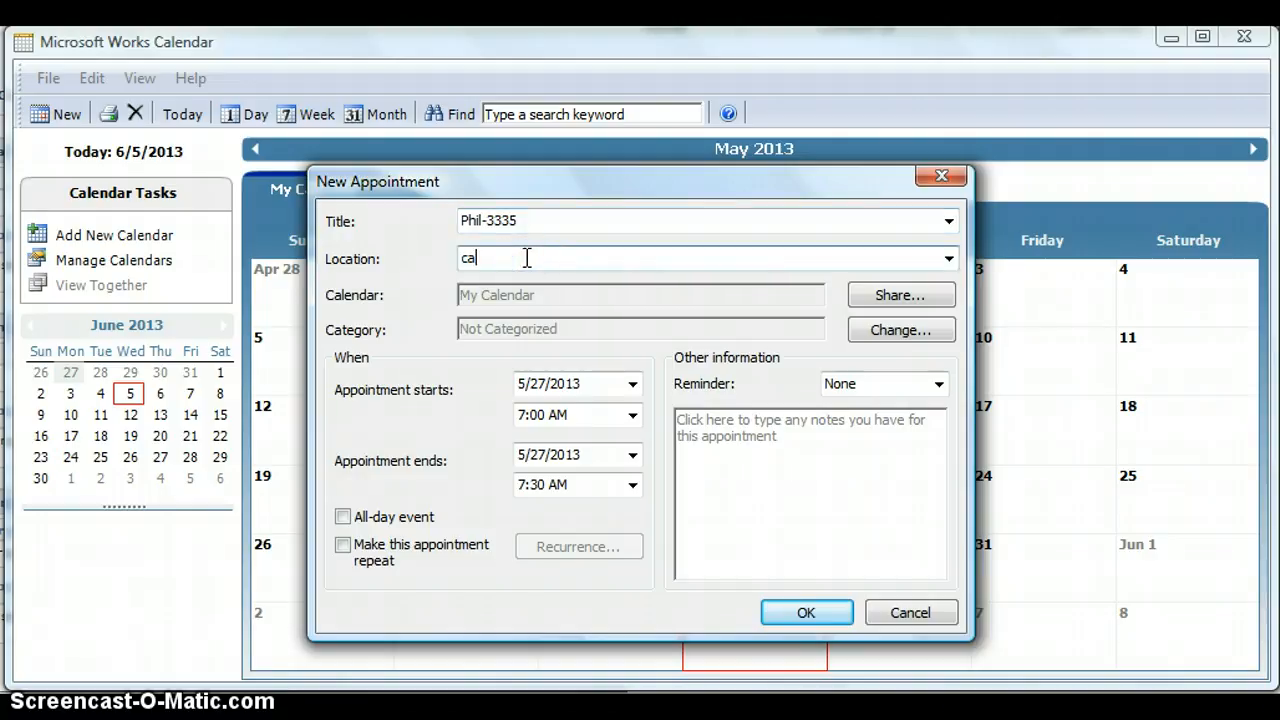
pyautogui.press('BackSpace')
pyautogui.press('BackSpace')
pyautogui.write('ca')
pyautogui.press('BackSpace')
pyautogui.write('Ca')
pyautogui.write('l s')
pyautogui.write('State e')
pyautogui.write('a')
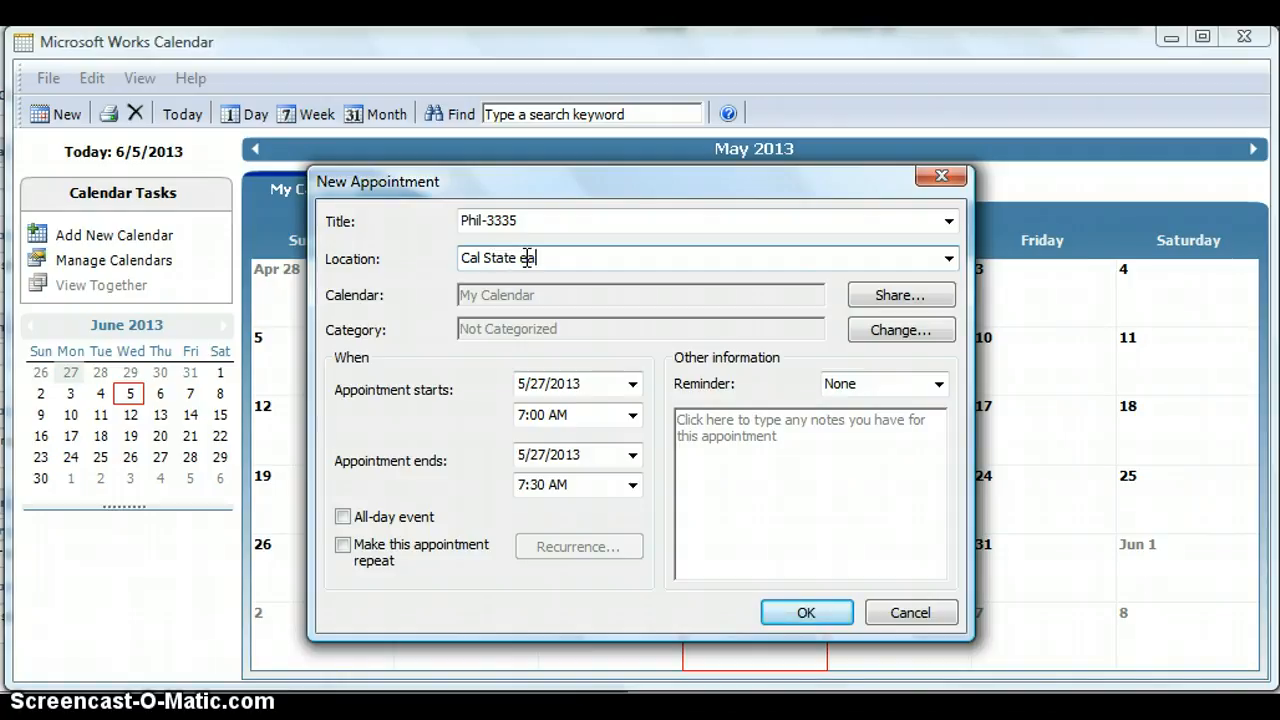
pyautogui.write('st')
pyautogui.press('BackSpace')
pyautogui.press('BackSpace')
pyautogui.press('BackSpace')
pyautogui.press('BackSpace')
pyautogui.write('East')
pyautogui.click(569, 258)
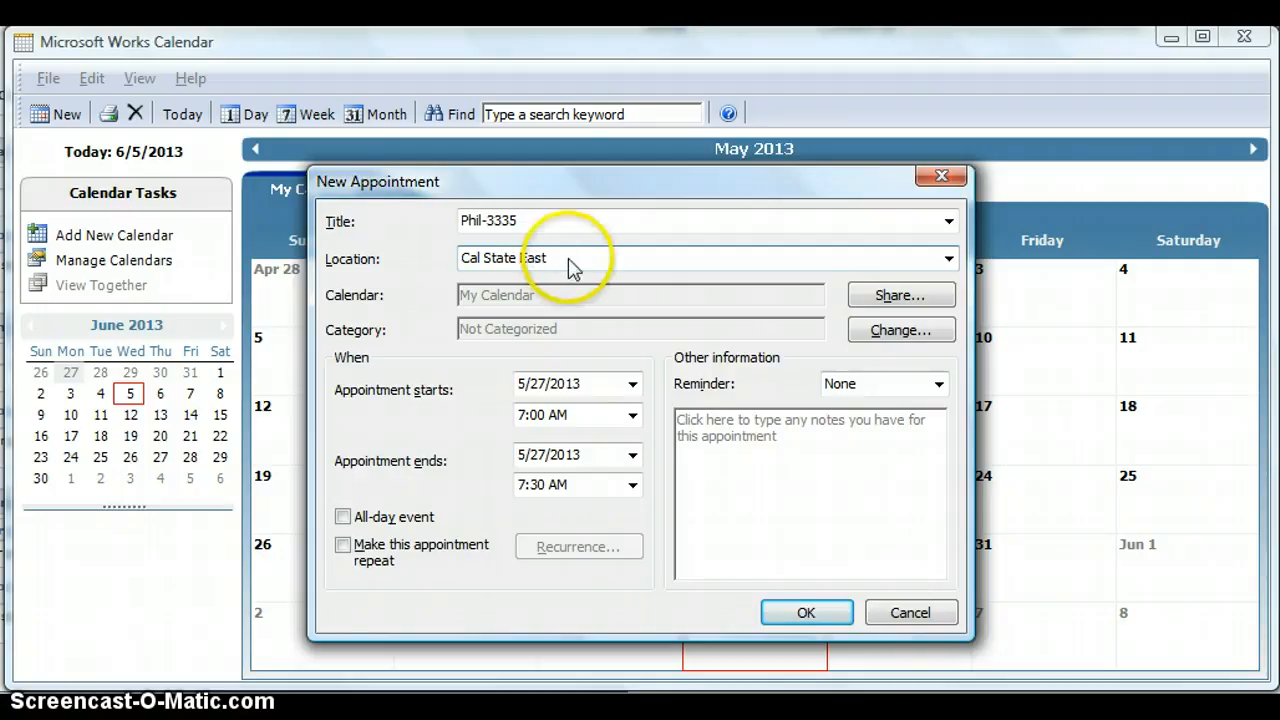
pyautogui.write('Bay')
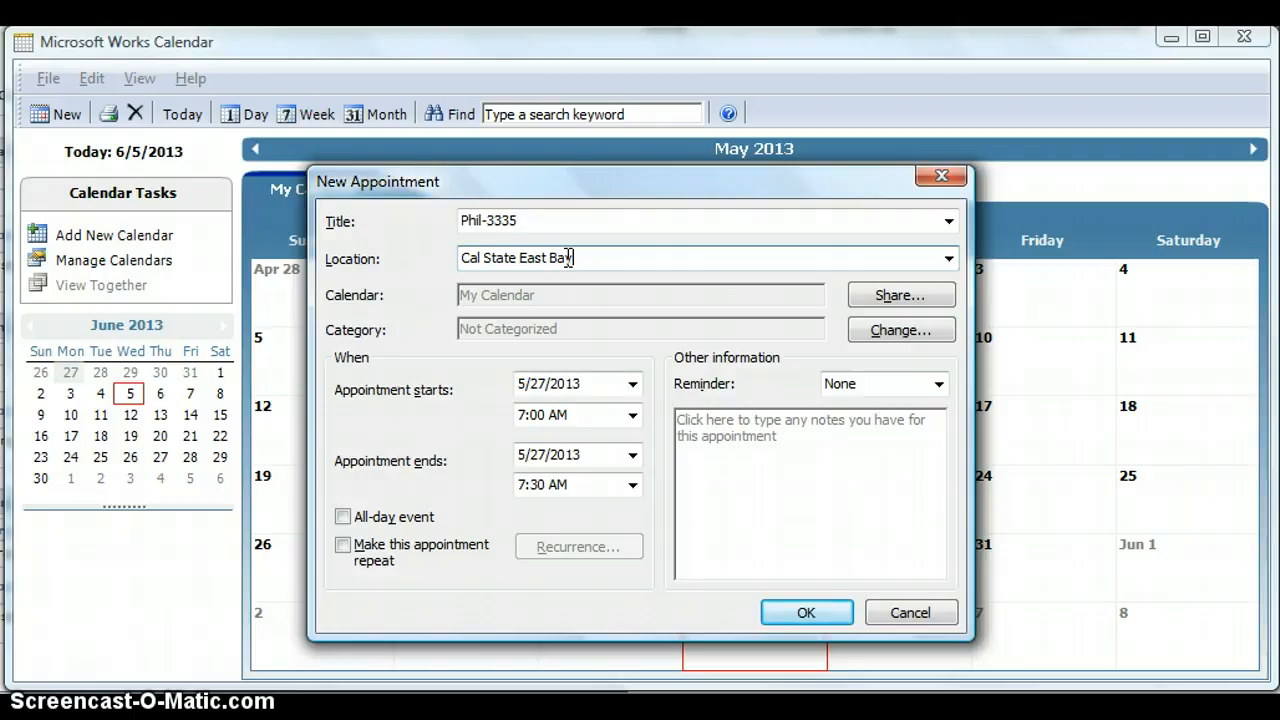
pyautogui.click(584, 300)
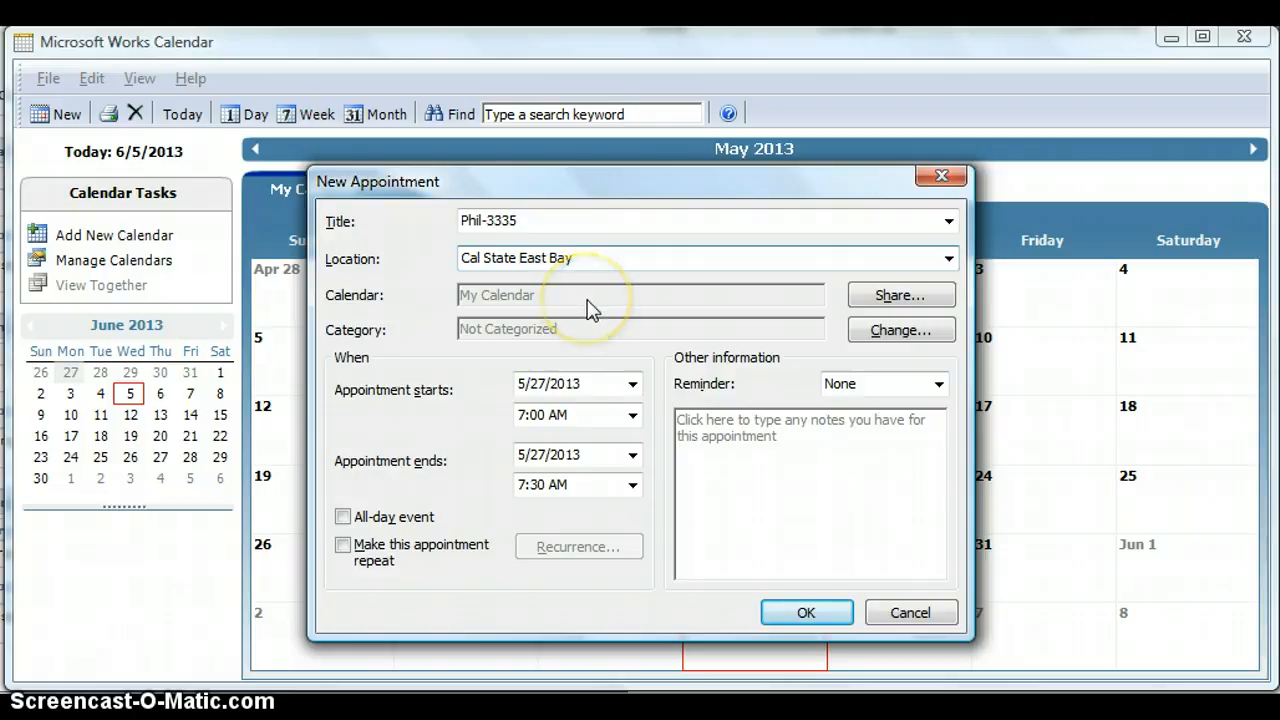
# Set the appointment to start on 6/24/2013 at 10:00 AM.
pyautogui.click(632, 385)
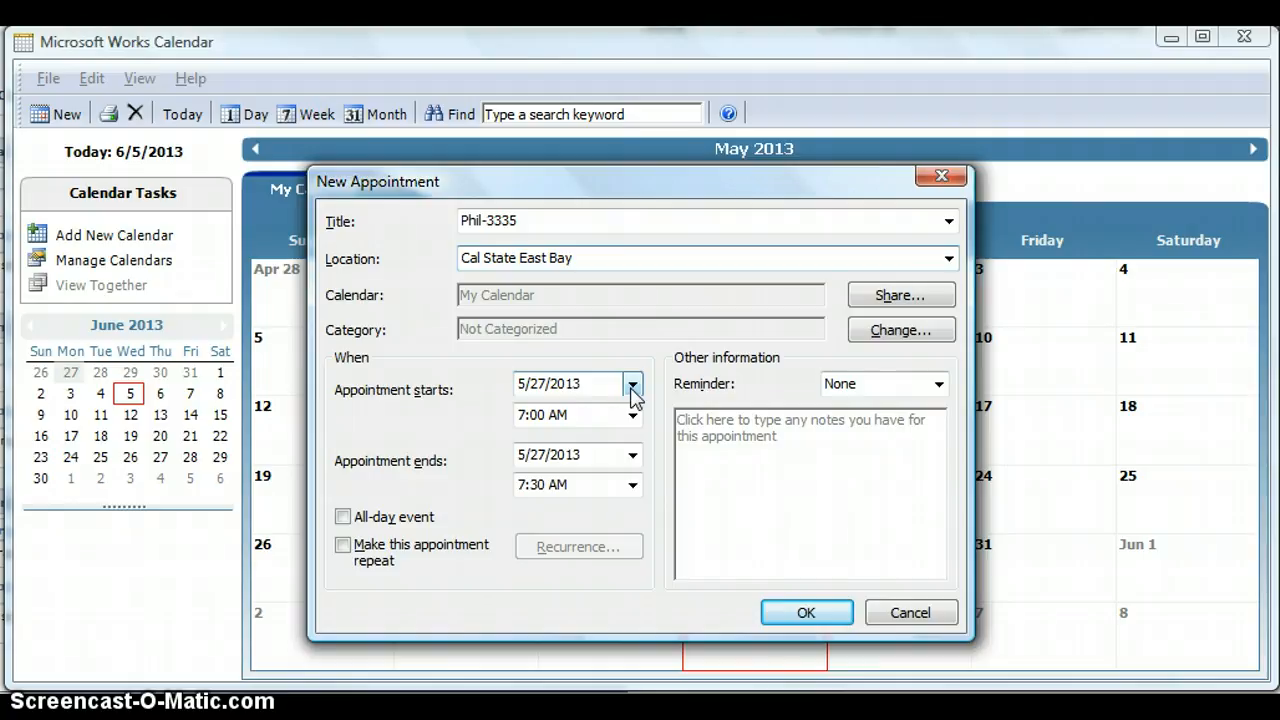
pyautogui.click(632, 387)
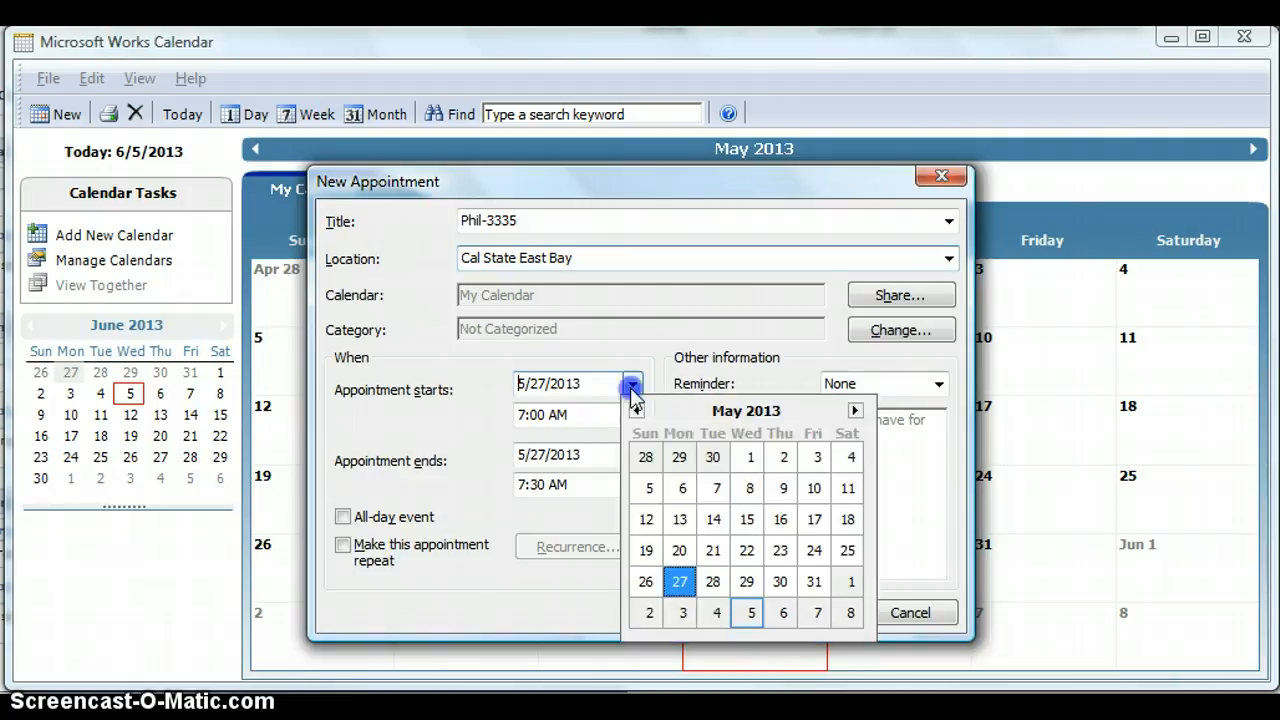
pyautogui.click(855, 410)
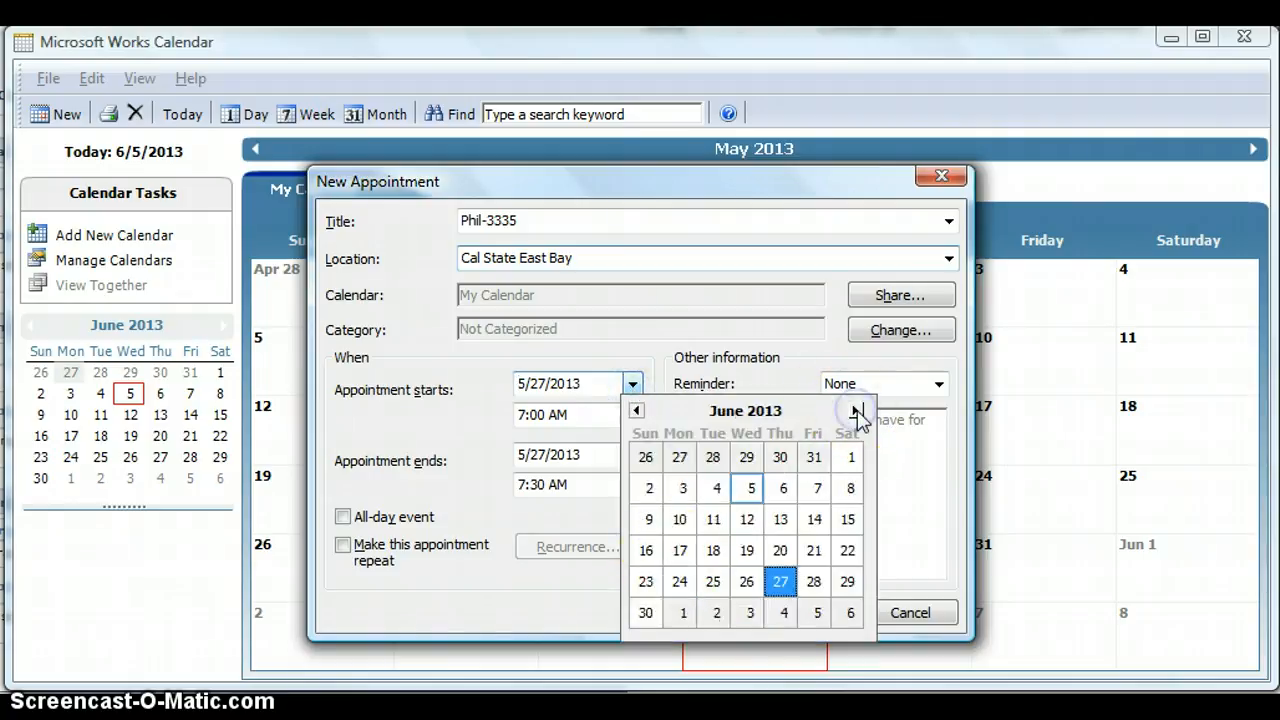
pyautogui.click(680, 581)
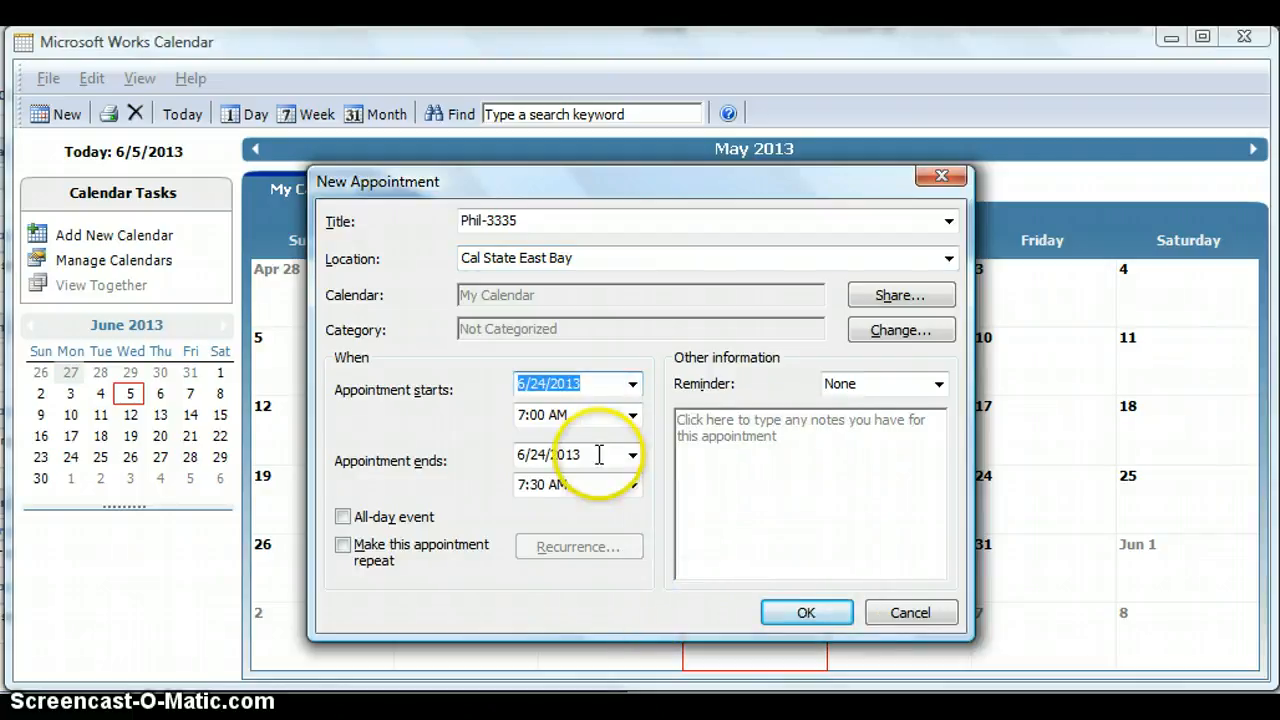
pyautogui.click(632, 415)
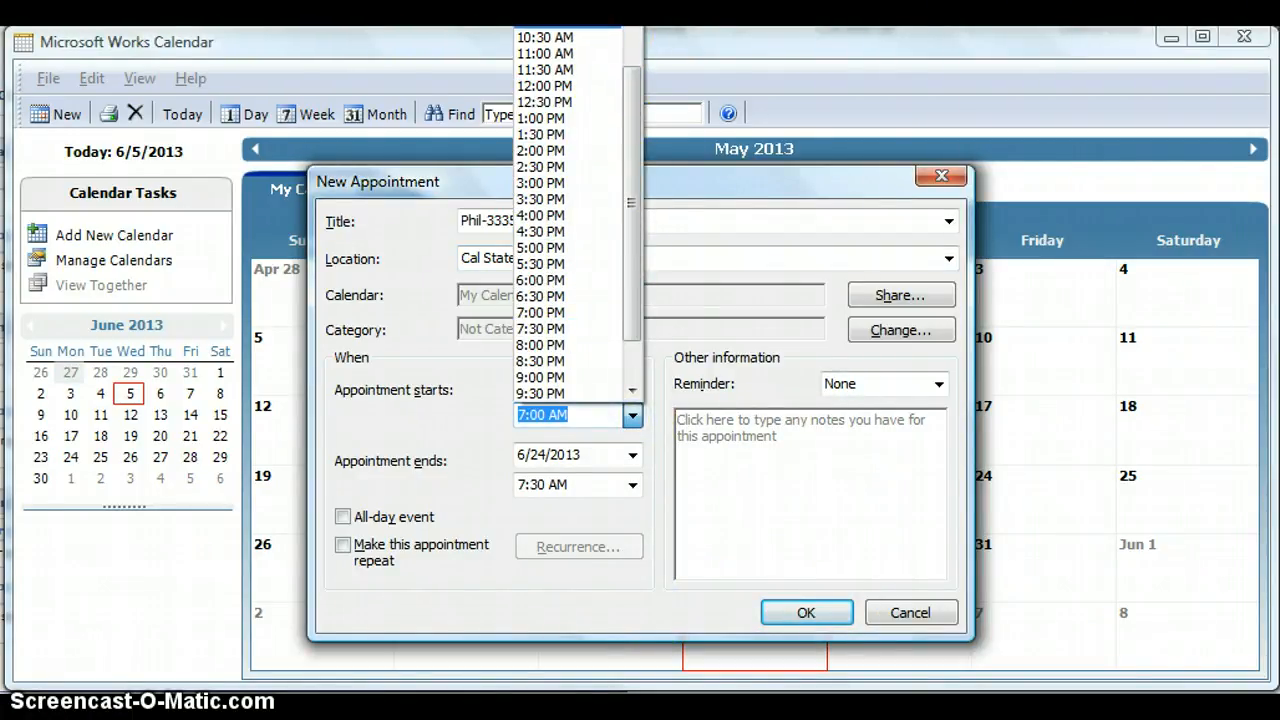
pyautogui.click(465, 390)
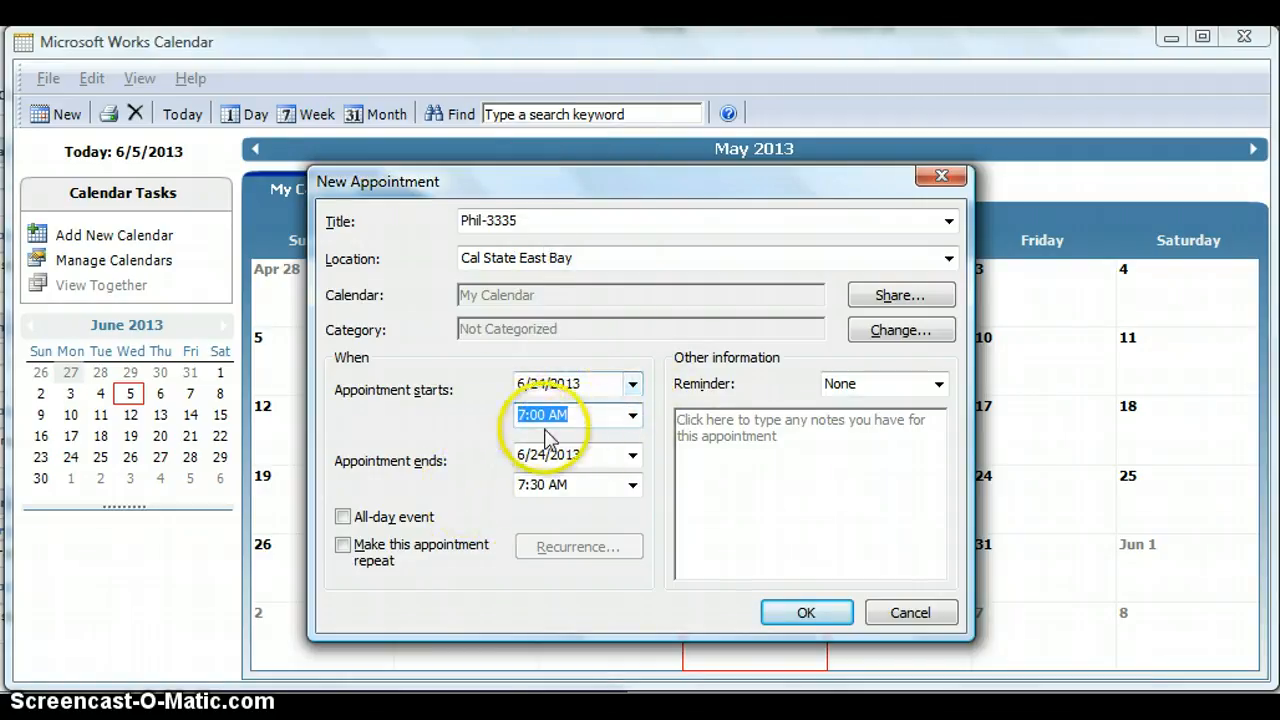
pyautogui.click(633, 417)
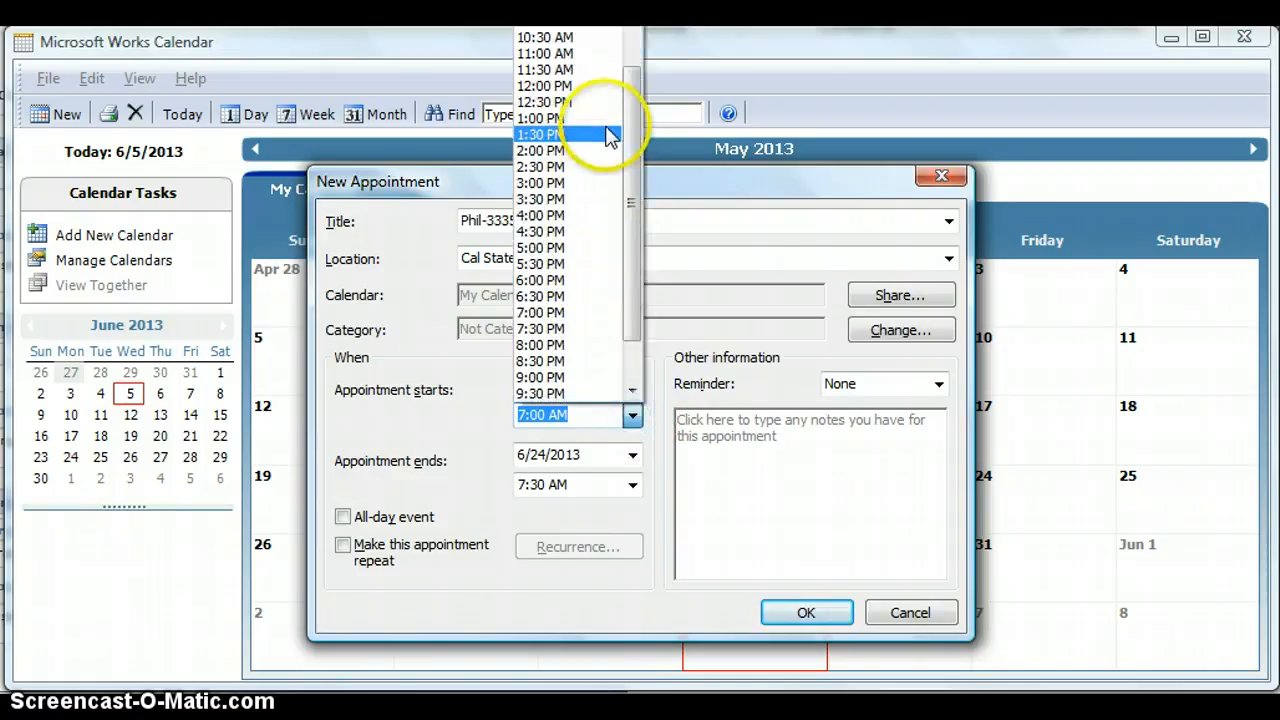
pyautogui.click(600, 37)
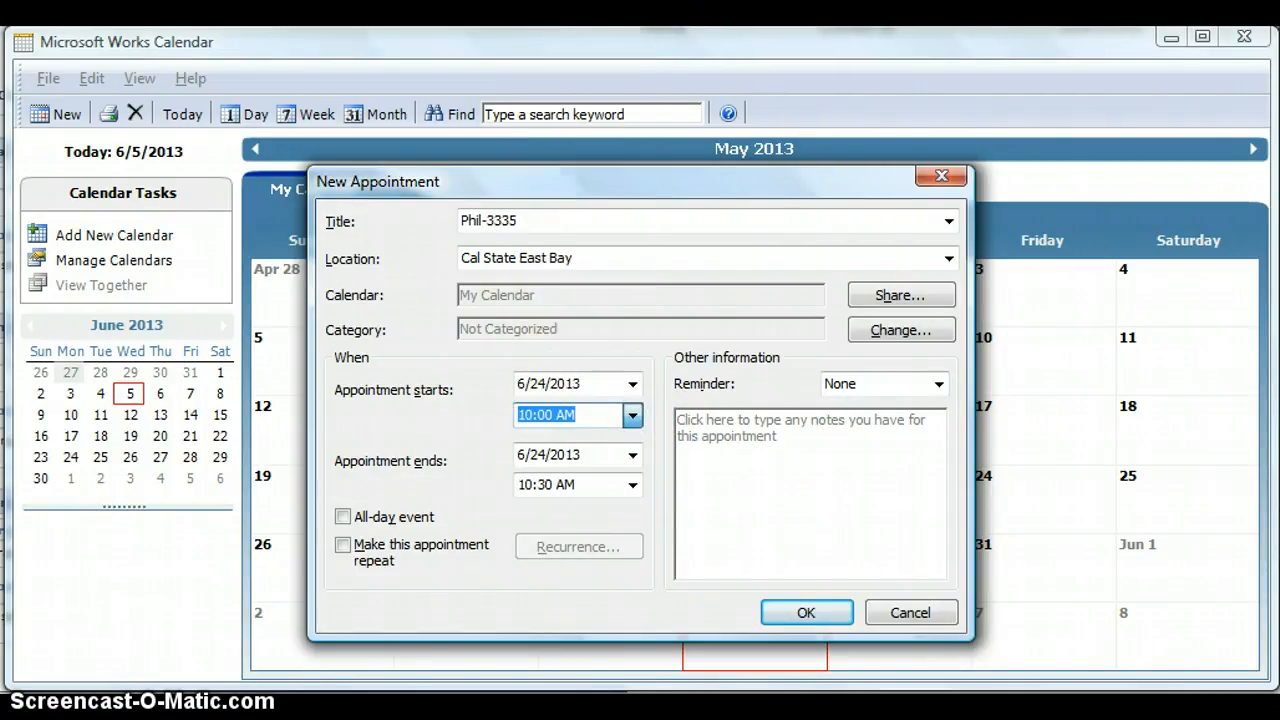
# Set the Phil-3335 appointment to end at 12:00 PM and make it a repeating appointment.
pyautogui.click(633, 487)
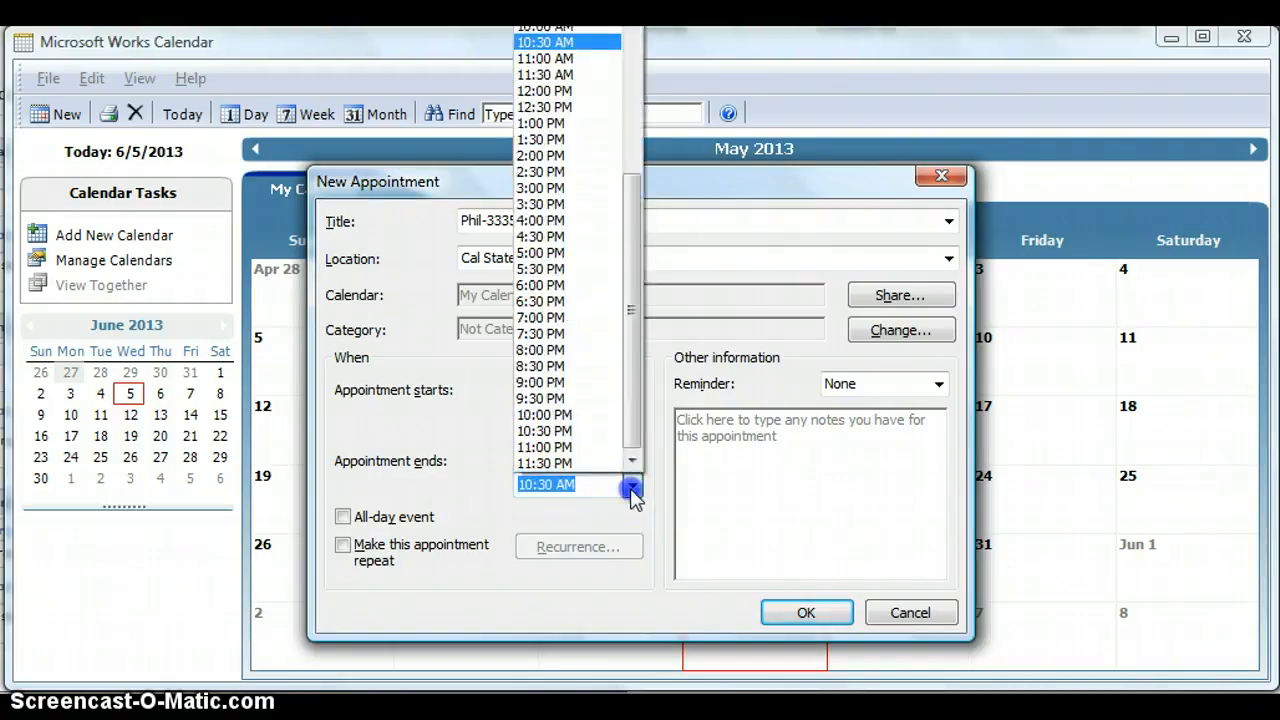
pyautogui.click(597, 91)
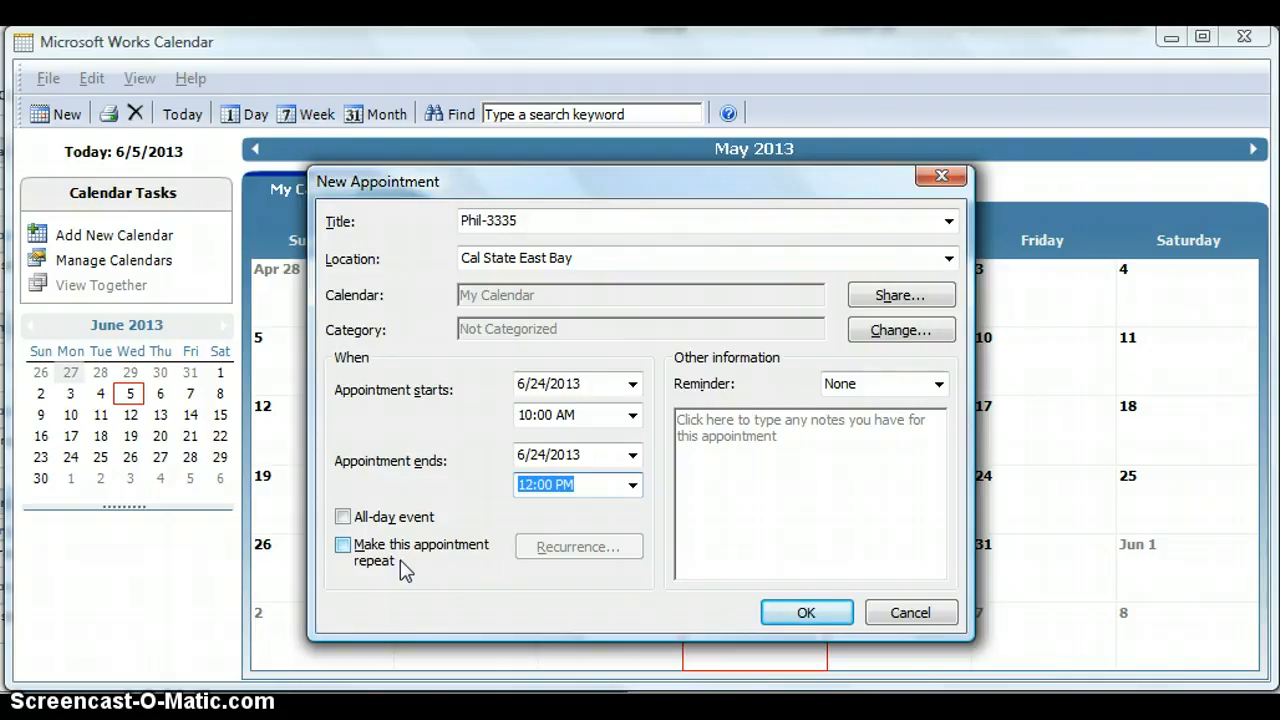
pyautogui.click(350, 556)
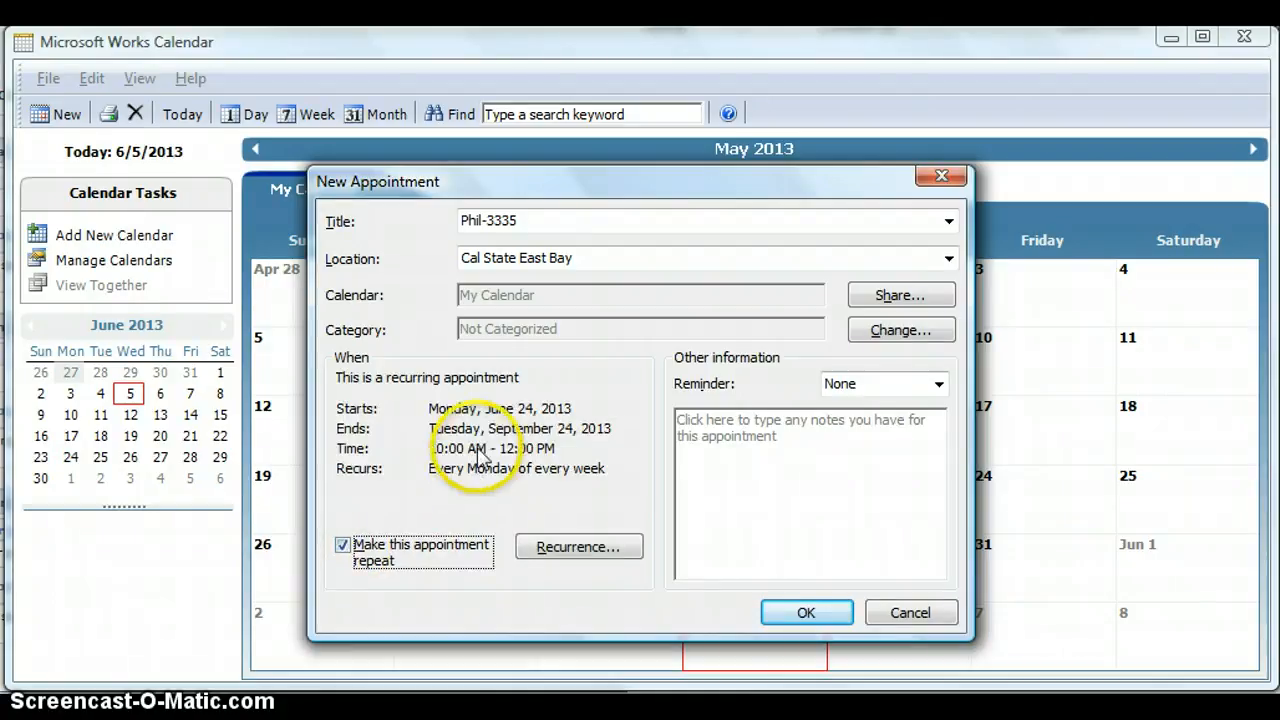
# Change the weekly recurrence days from Monday to Tuesday and Thursday.
pyautogui.click(595, 552)
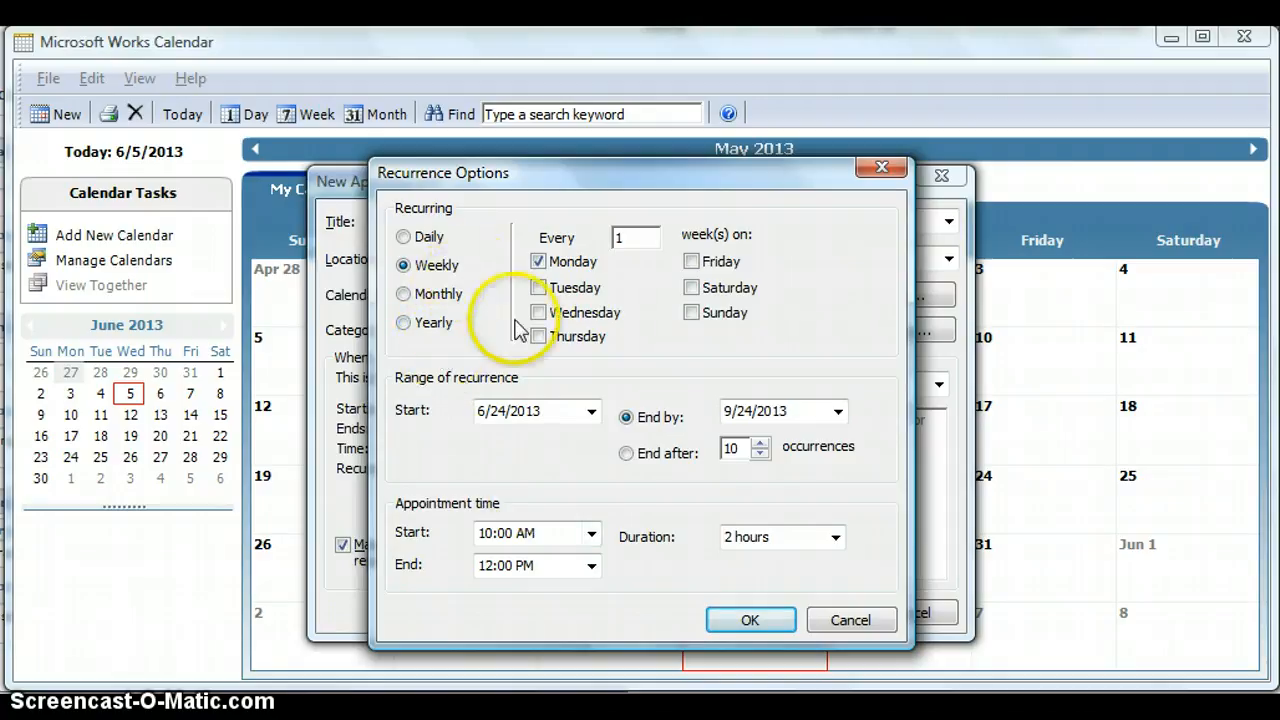
pyautogui.click(541, 262)
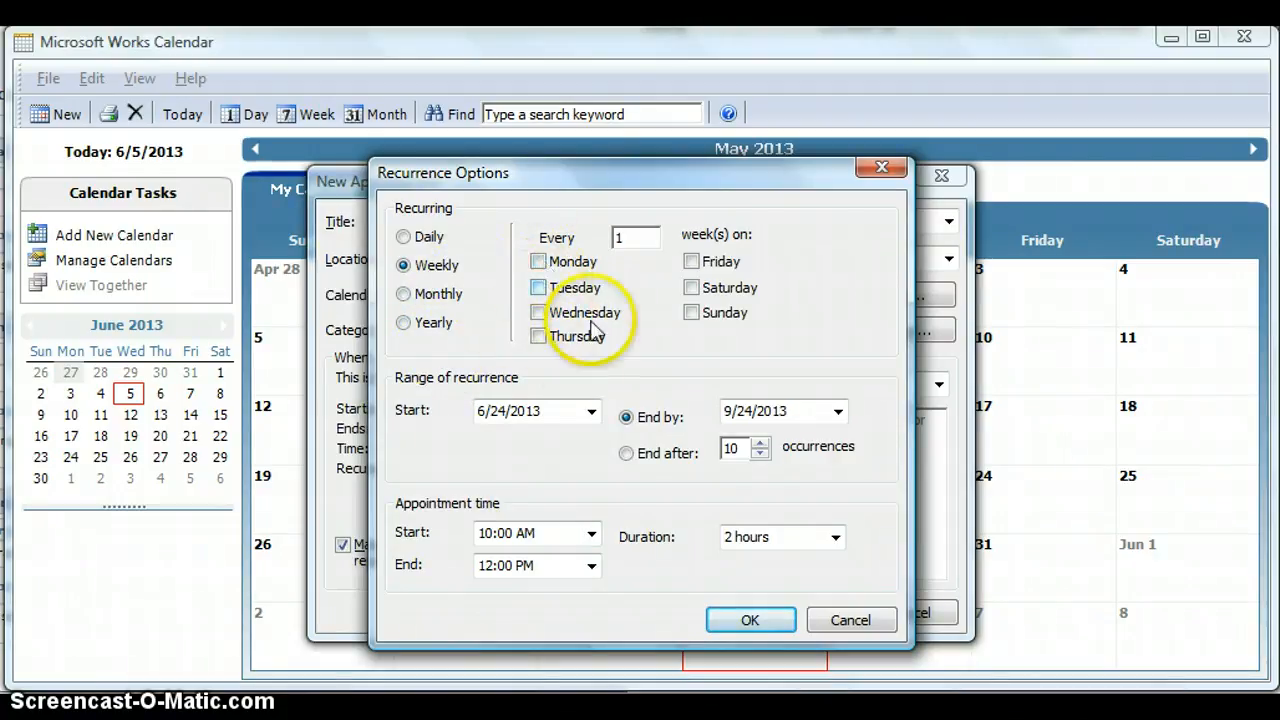
pyautogui.click(540, 289)
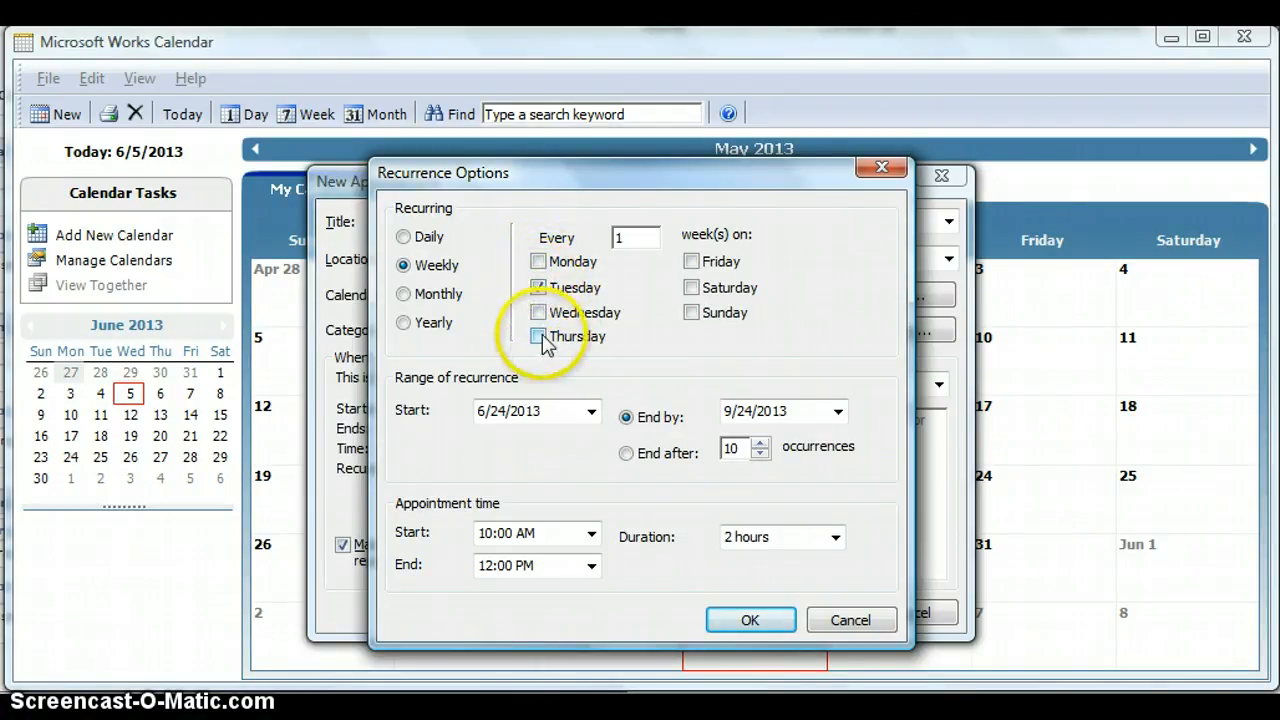
pyautogui.click(540, 337)
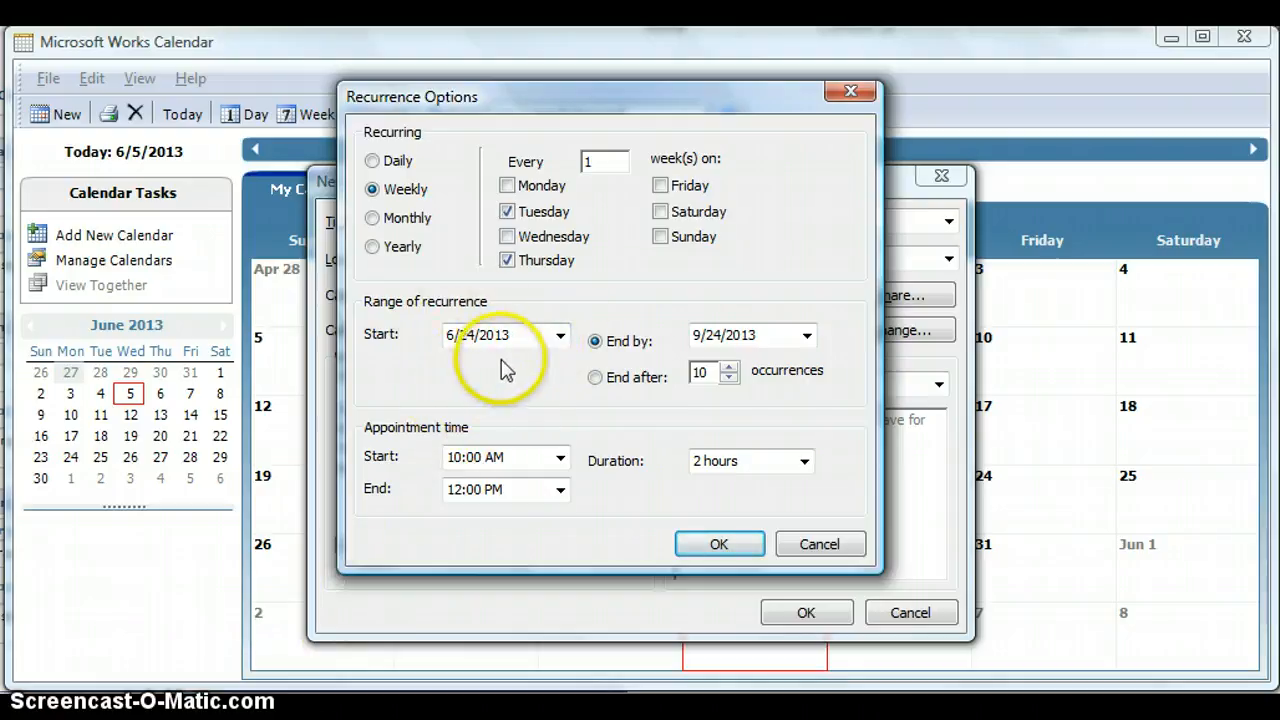
# Set the recurrence to end by 9/12/2013 and save the Phil-3335 appointment.
pyautogui.click(806, 338)
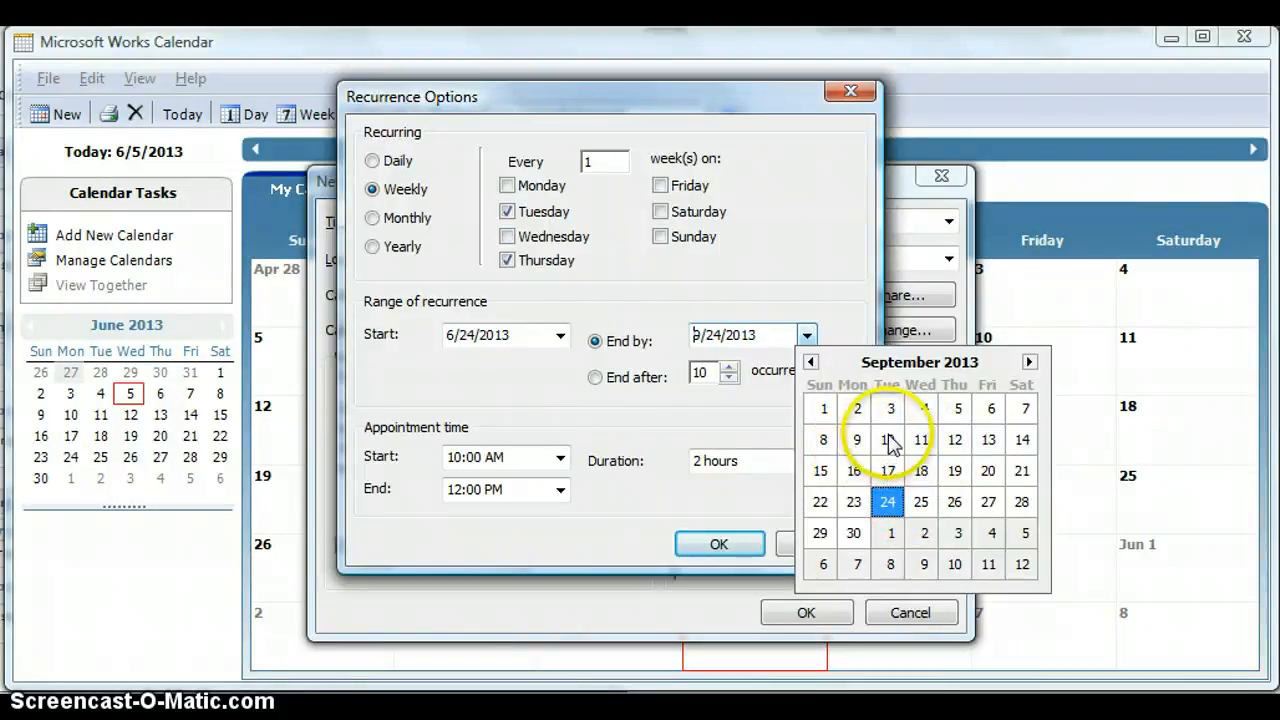
pyautogui.click(955, 440)
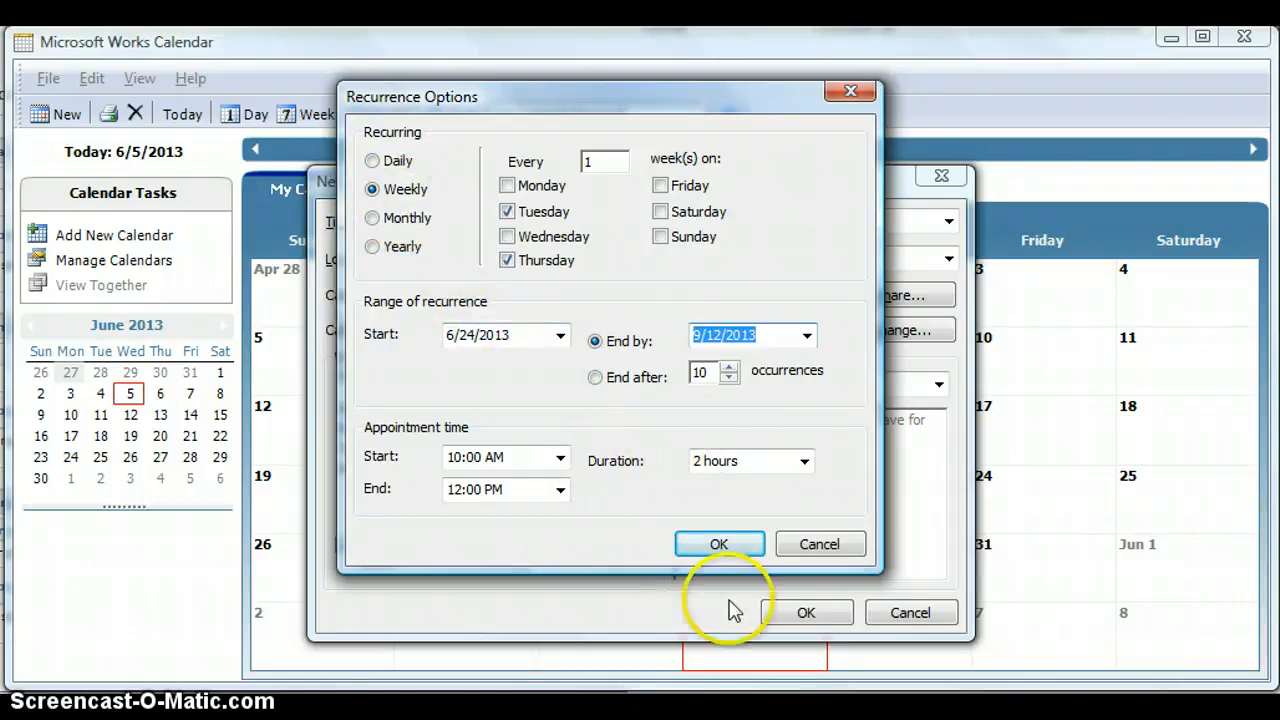
pyautogui.click(720, 545)
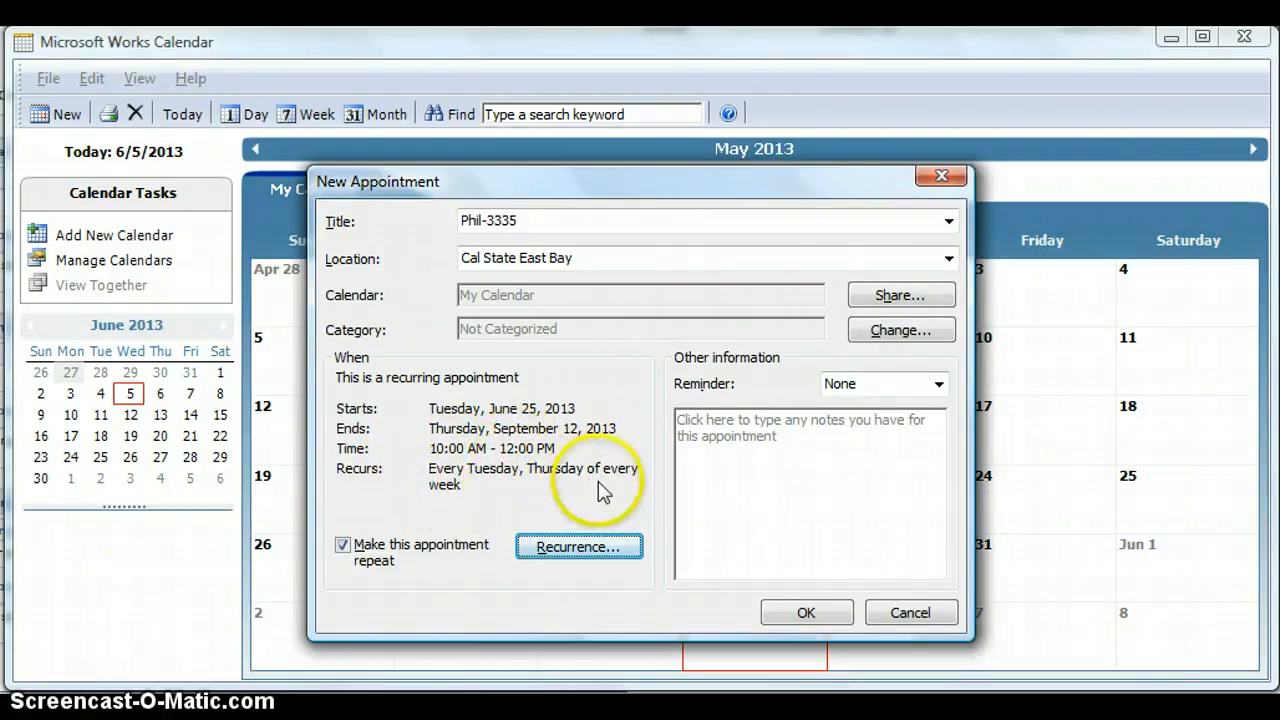
pyautogui.click(808, 613)
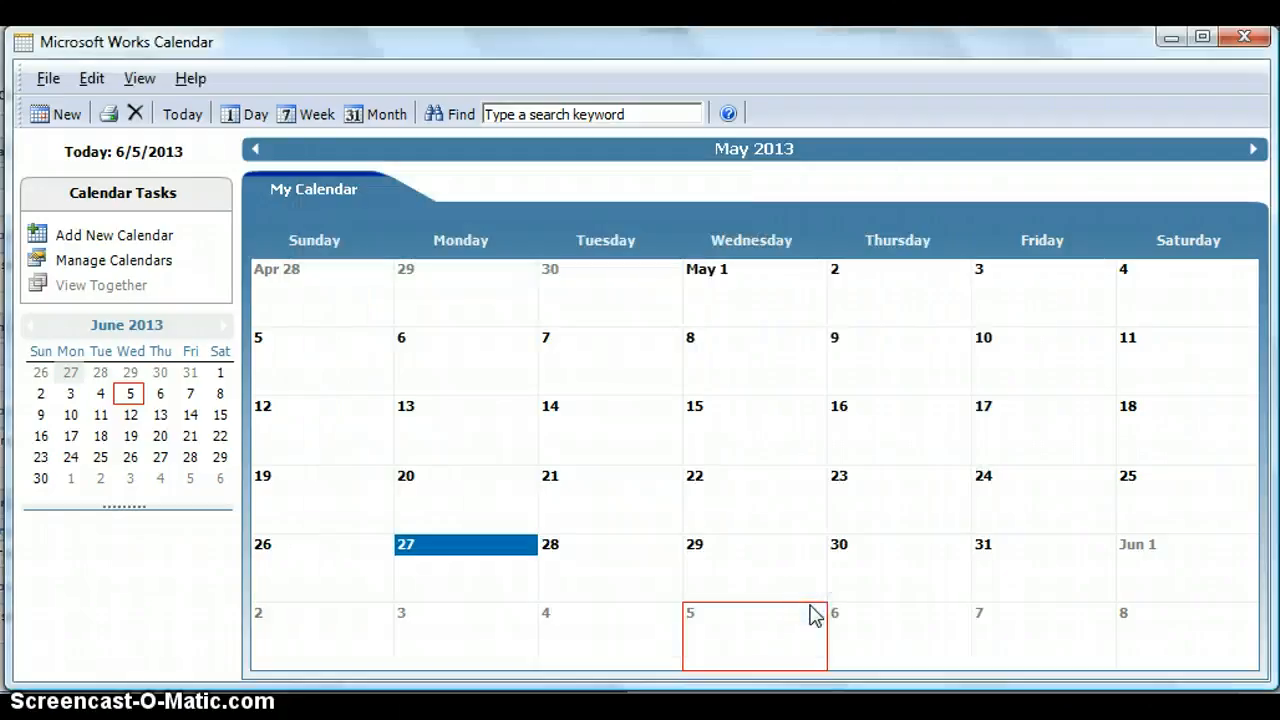
# Review the Phil-3335 entries month by month from June to September 2013, and return to June 2013.
pyautogui.scroll(-2, 816, 618)
pyautogui.scroll(2, 812, 613)
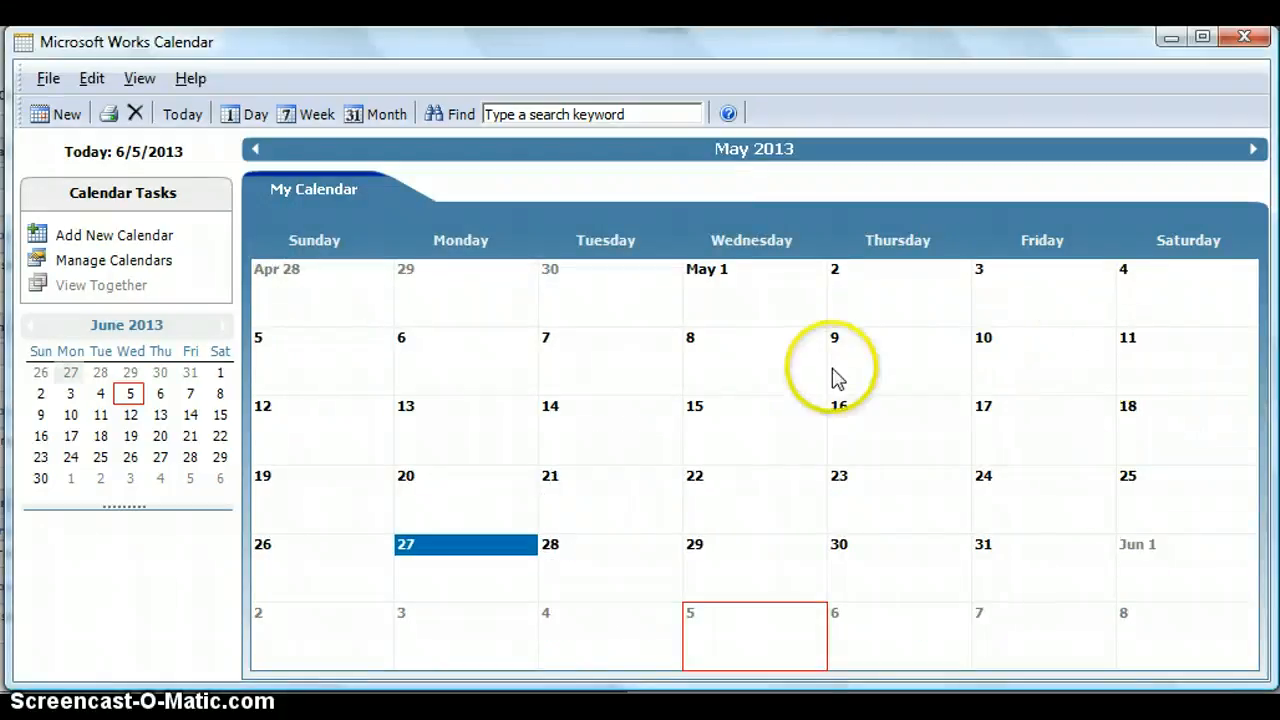
pyautogui.scroll(-1, 838, 378)
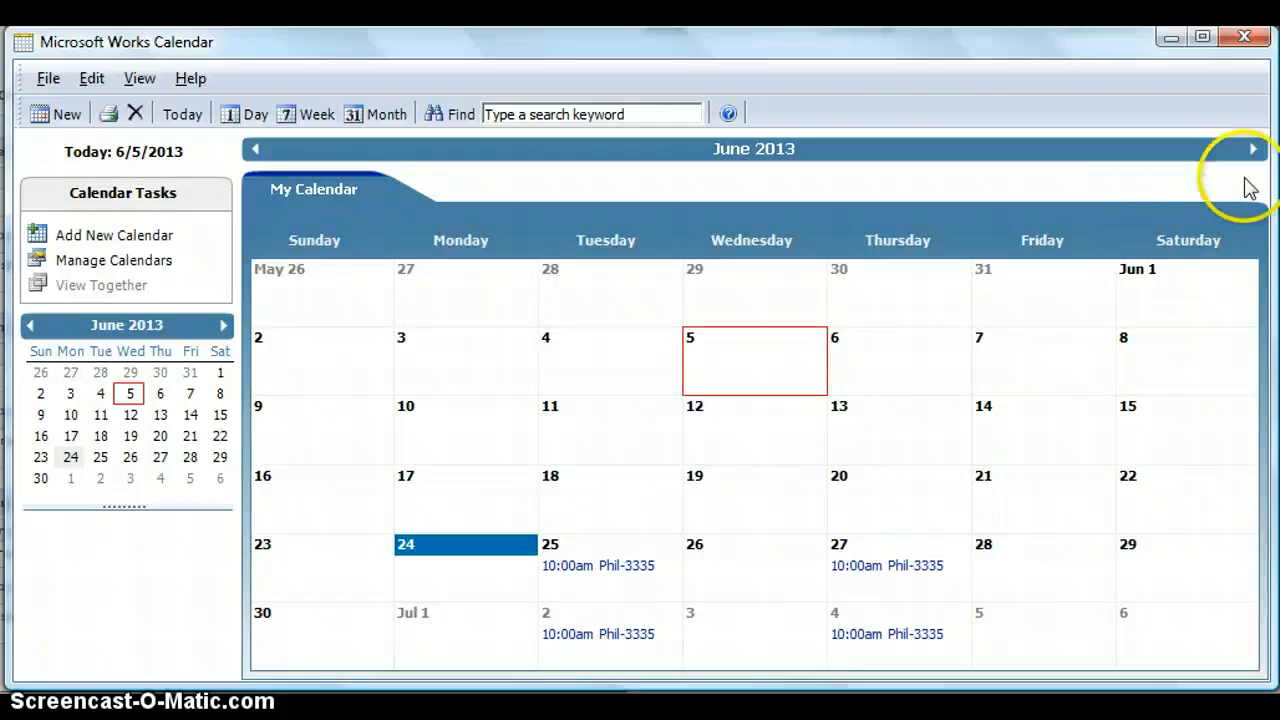
pyautogui.click(1255, 150)
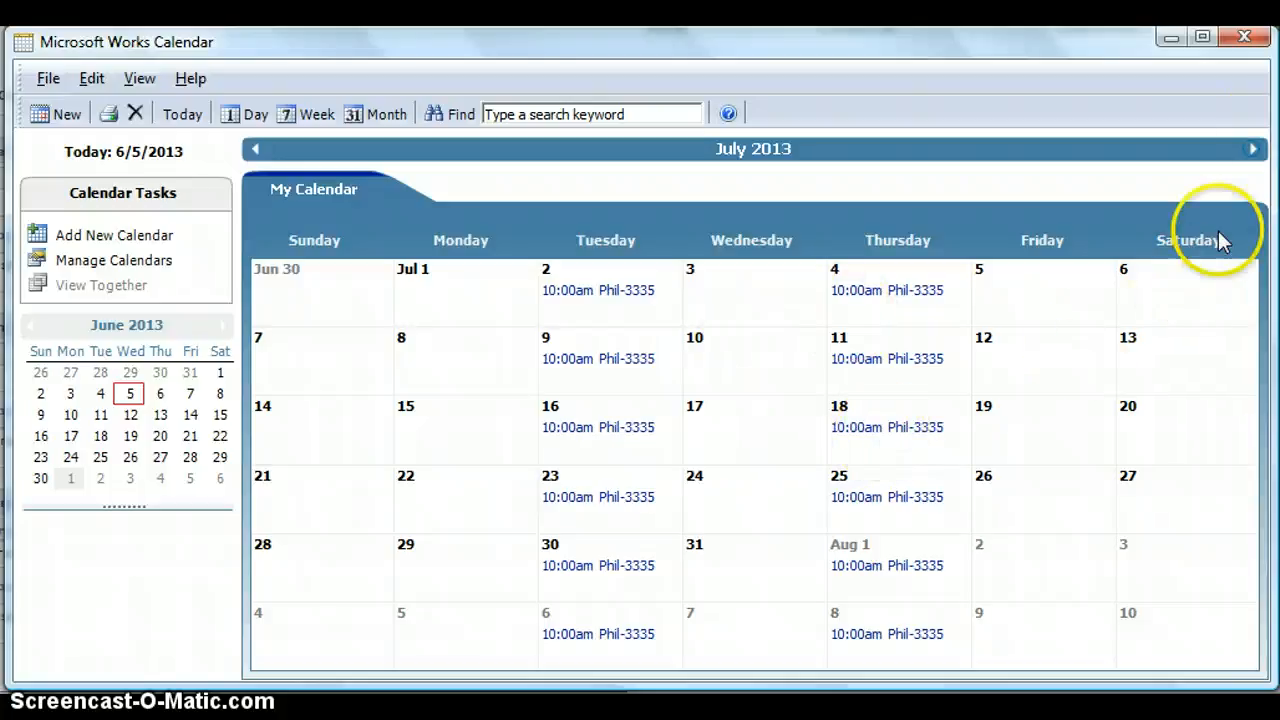
pyautogui.click(1251, 149)
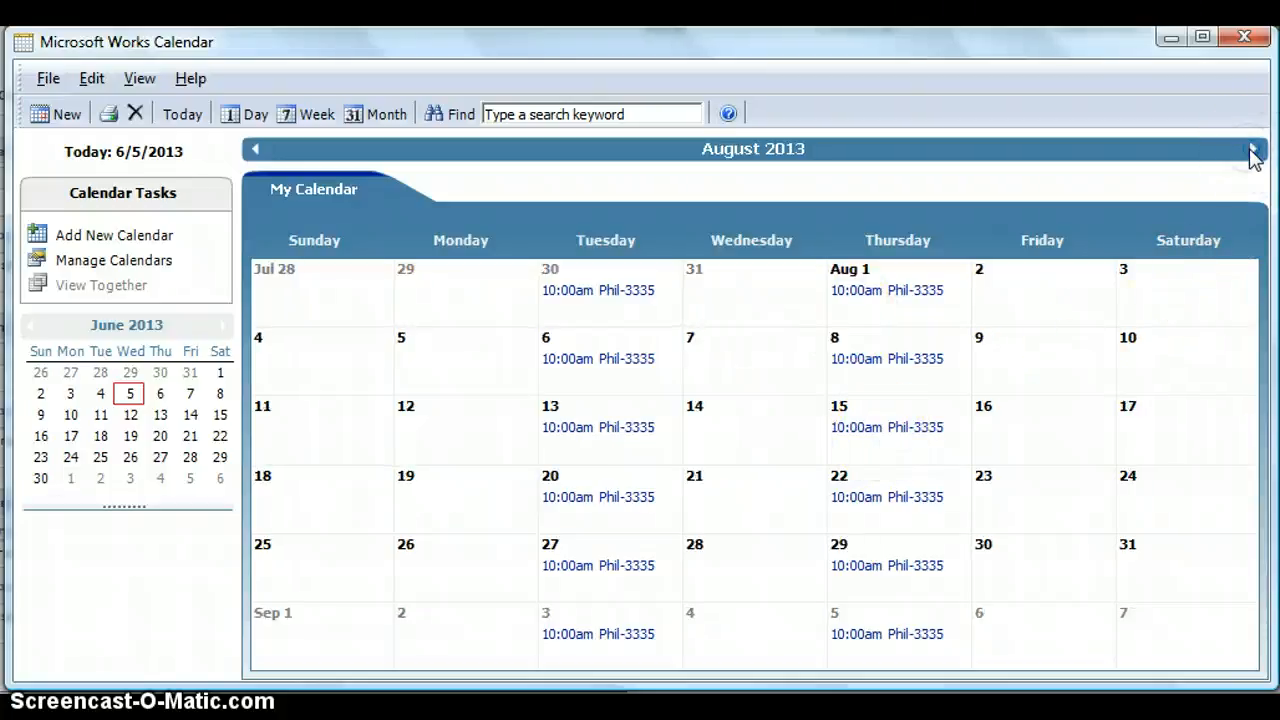
pyautogui.click(1251, 149)
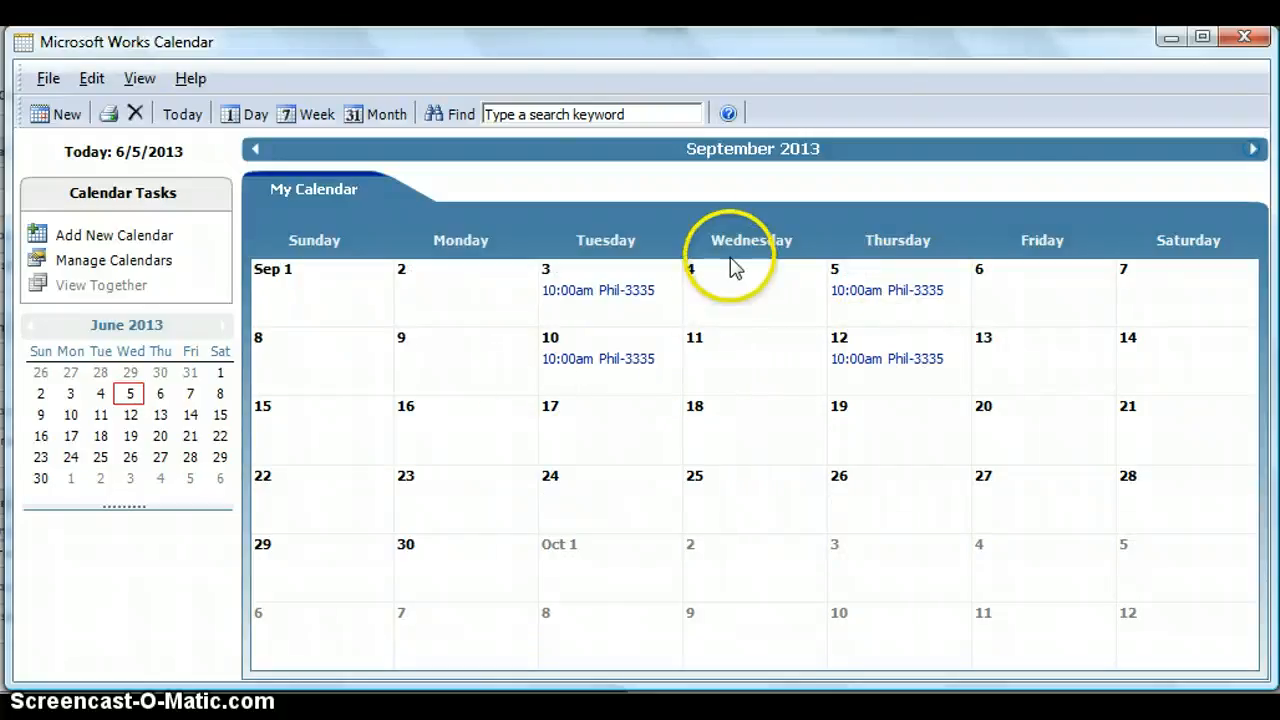
pyautogui.click(255, 149)
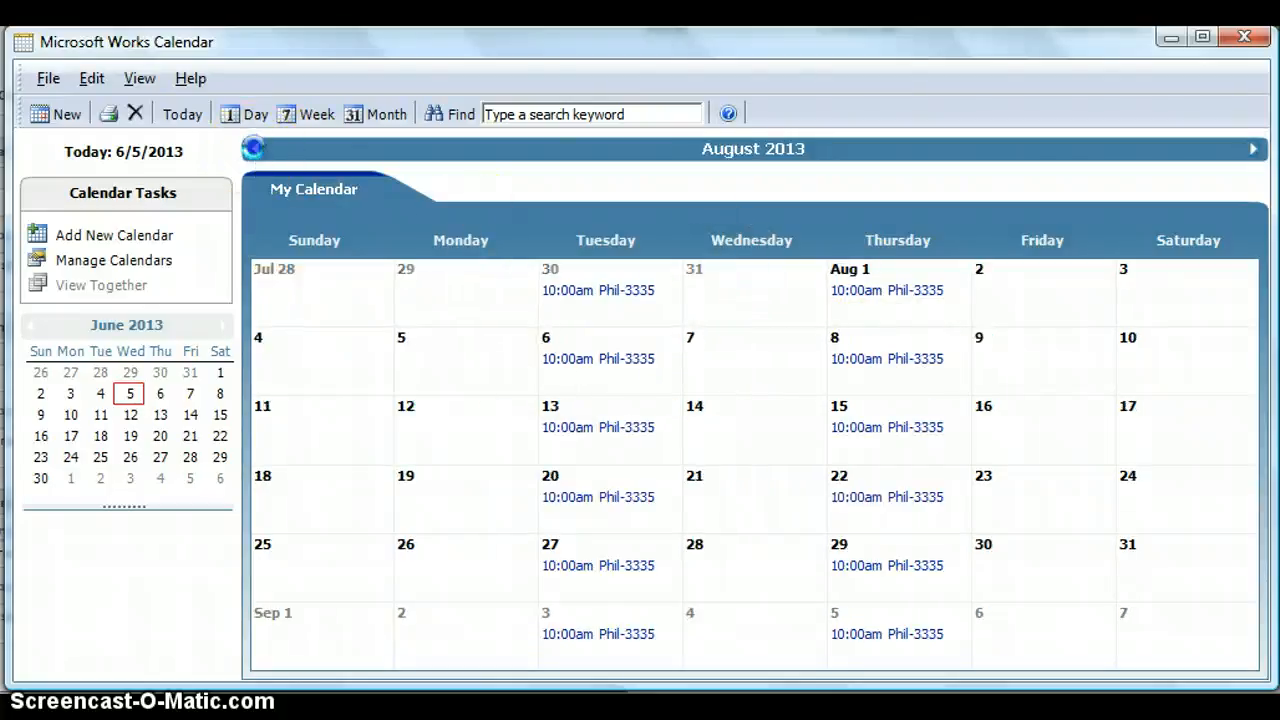
pyautogui.click(255, 149)
pyautogui.click(255, 149)
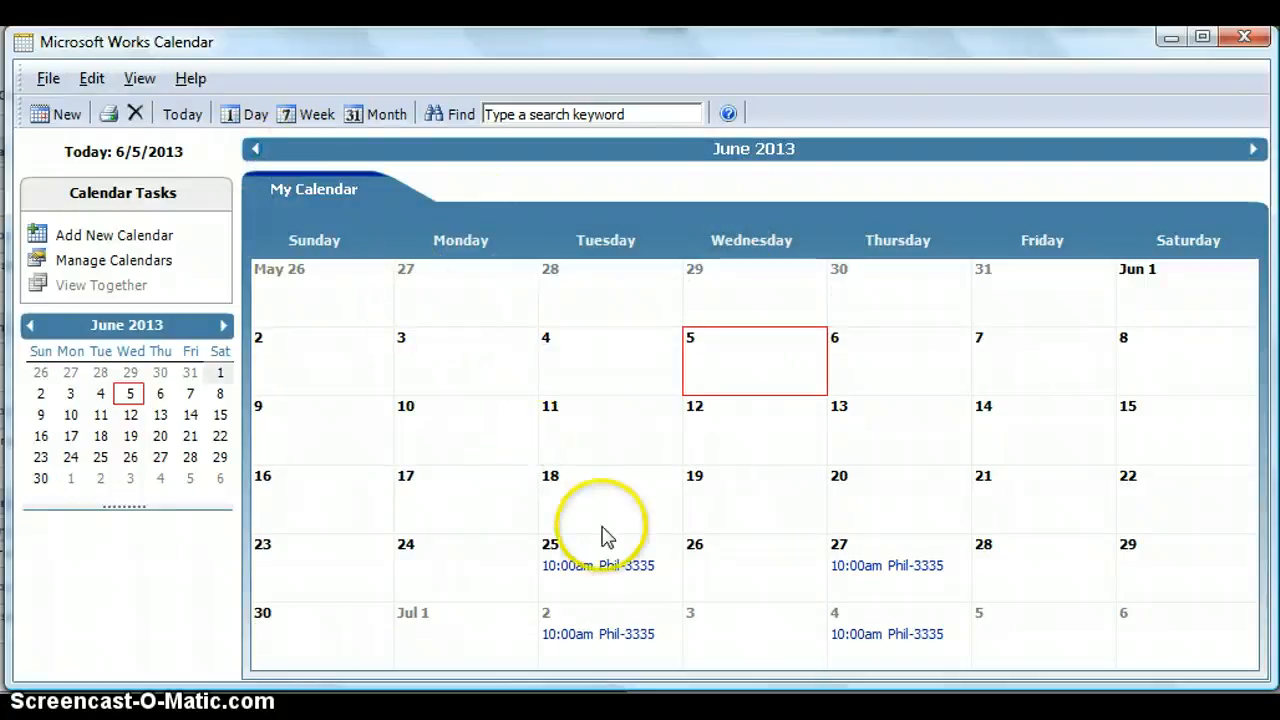
# Create a new appointment on June 25, 2013 titled "Mgmt-4650" with the location "Cal State East Bay".
pyautogui.click(596, 594)
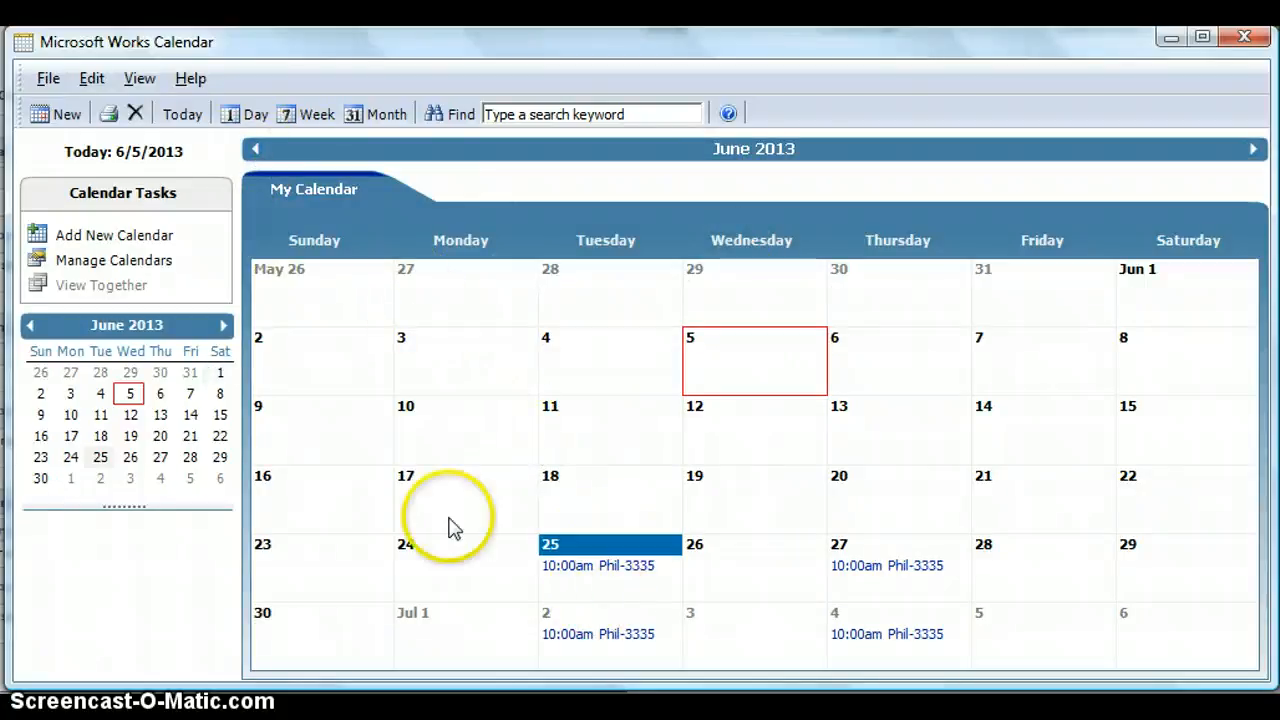
pyautogui.click(60, 116)
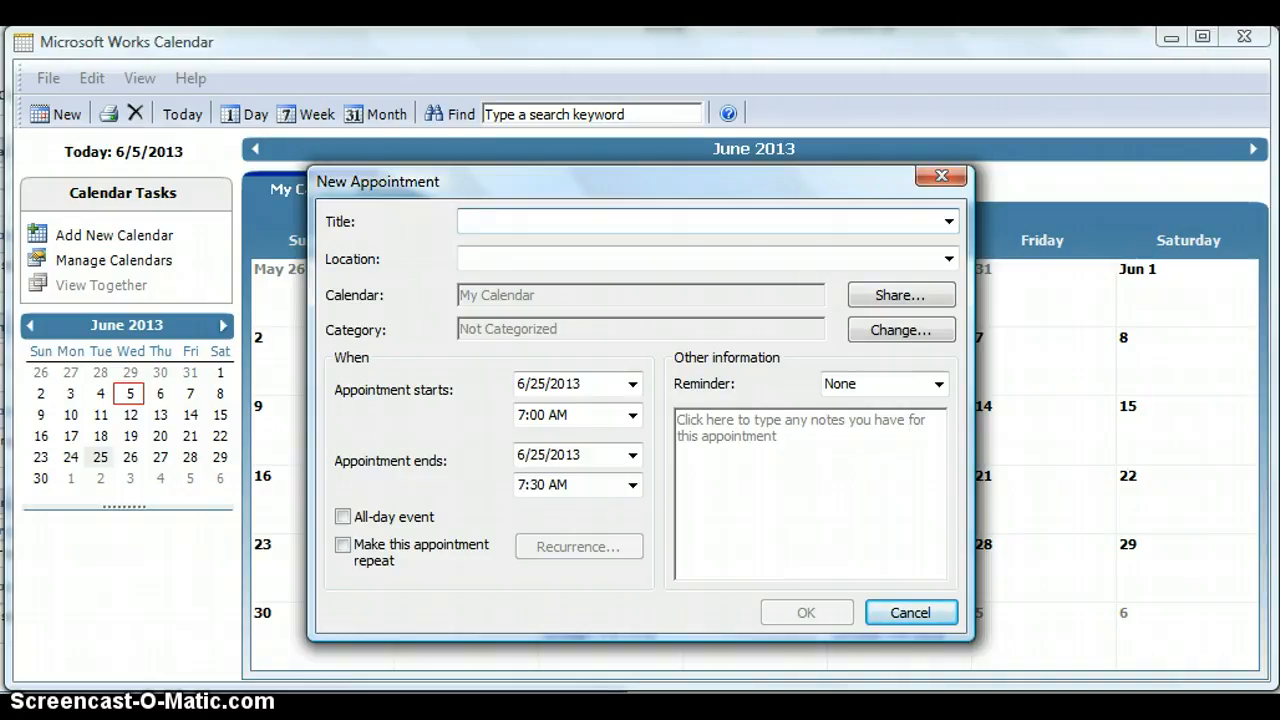
pyautogui.write('Mgmt-4650')
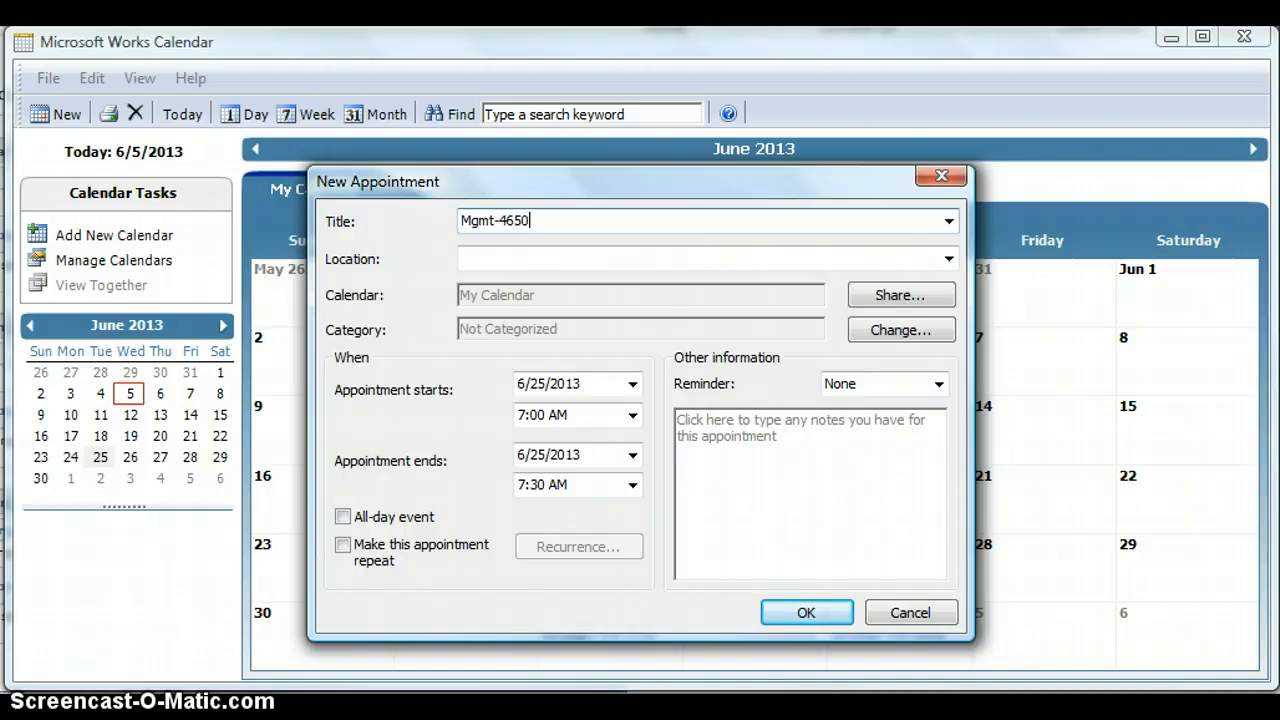
pyautogui.click(488, 259)
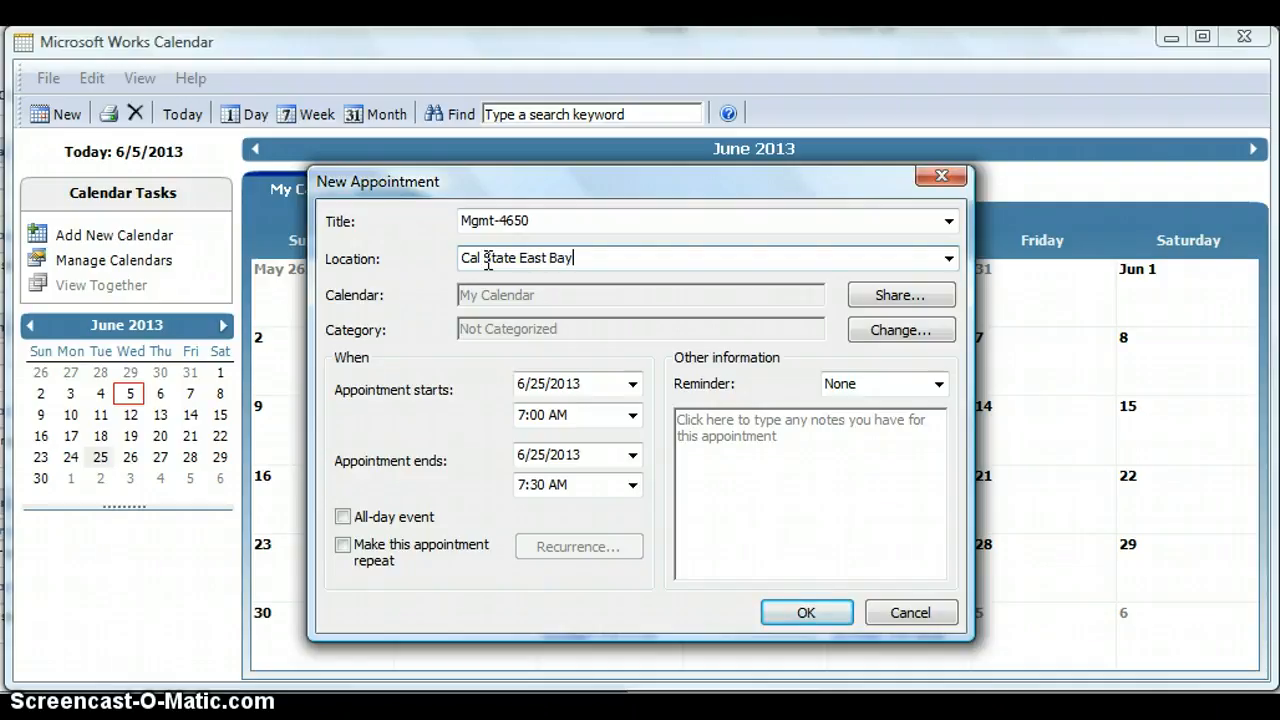
# Set the Mgmt-4650 appointment to run from 12:00 PM to 2:00 PM.
pyautogui.click(633, 418)
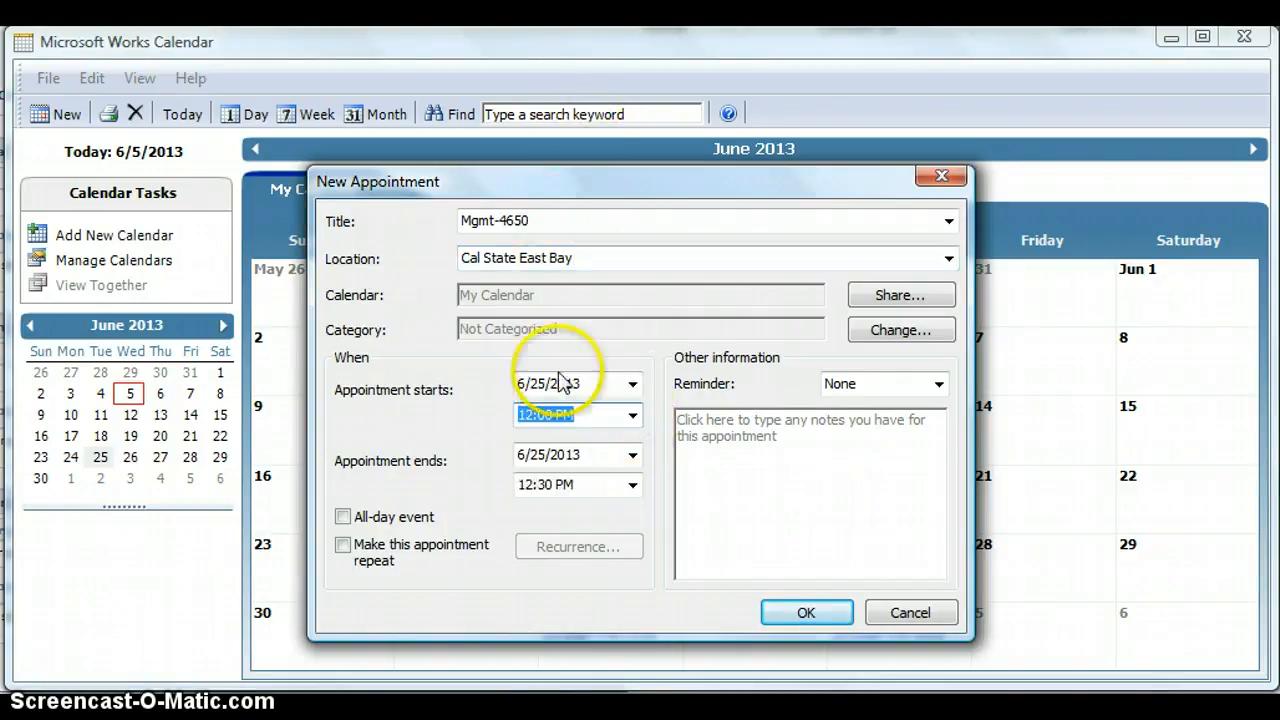
pyautogui.click(634, 486)
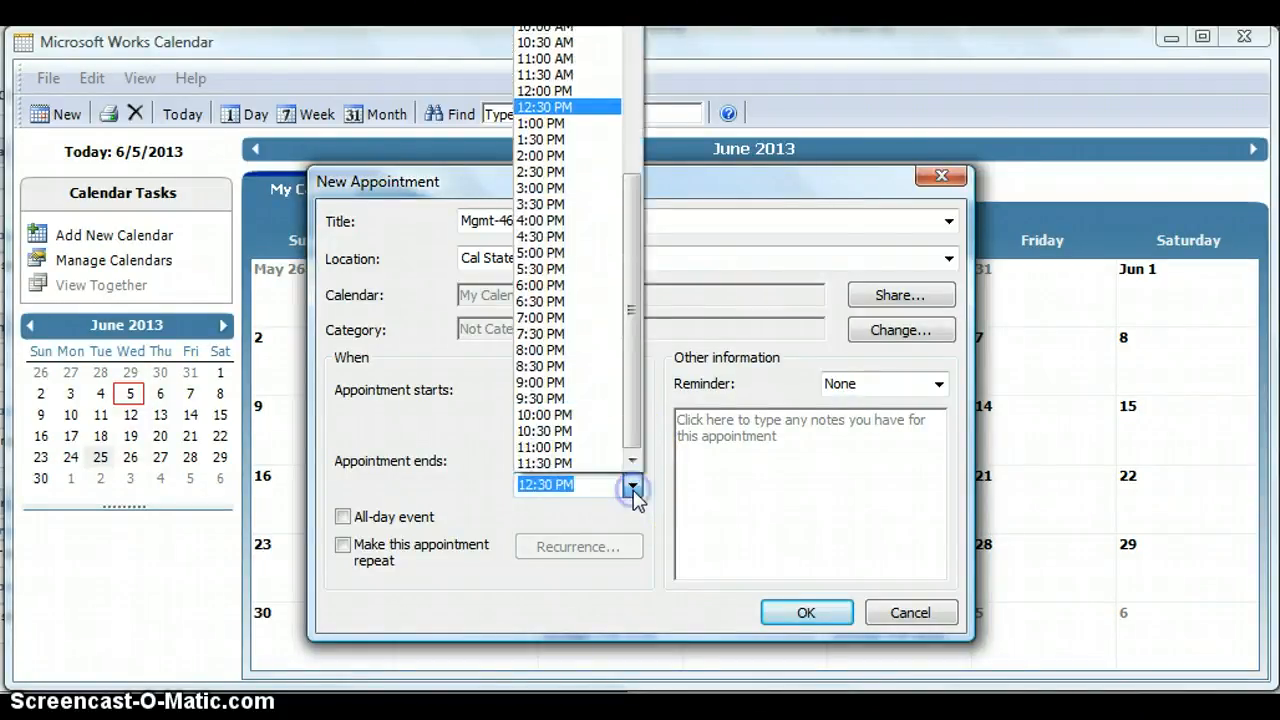
pyautogui.click(578, 157)
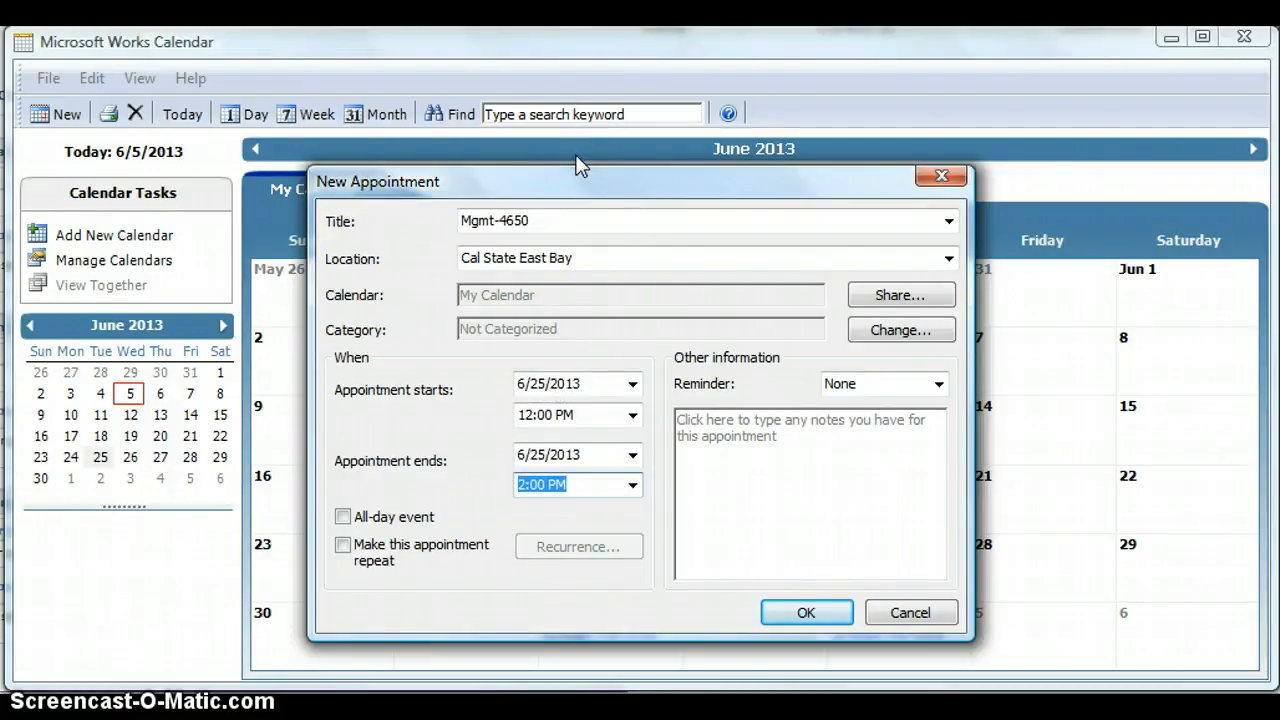
# Make the Mgmt-4650 appointment repeat weekly on Tuesday and Thursday.
pyautogui.click(343, 546)
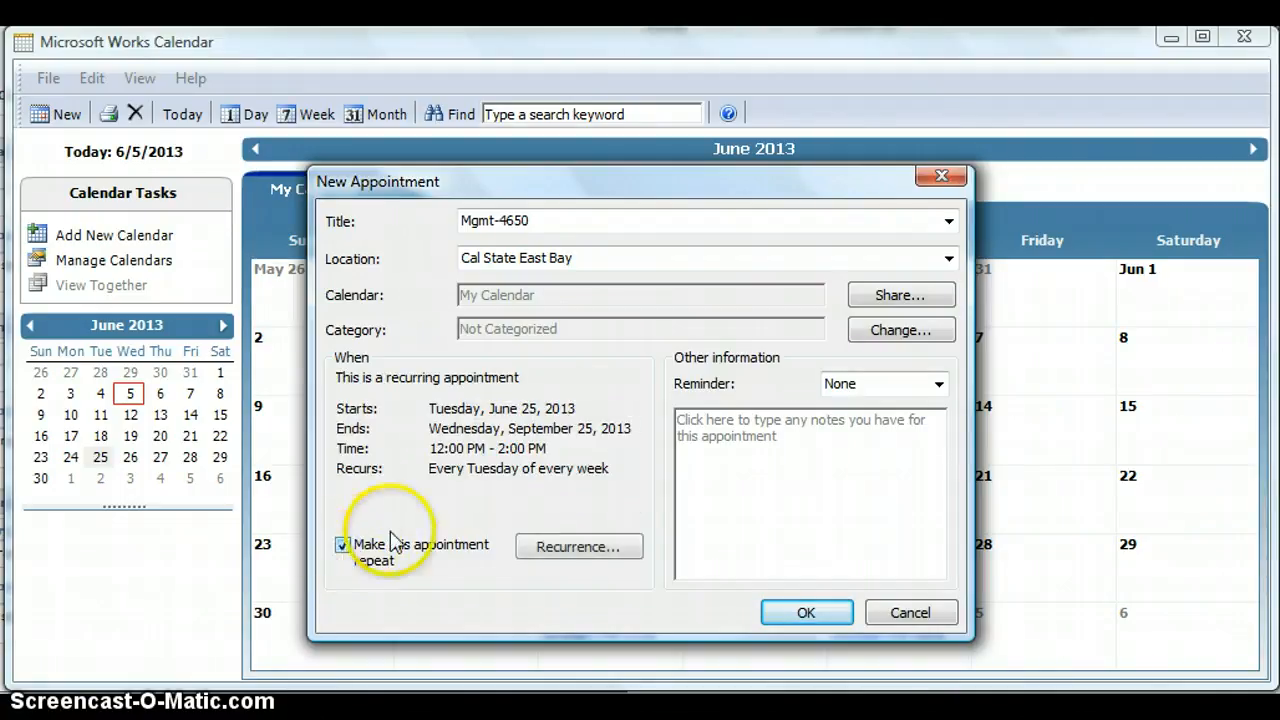
pyautogui.click(577, 549)
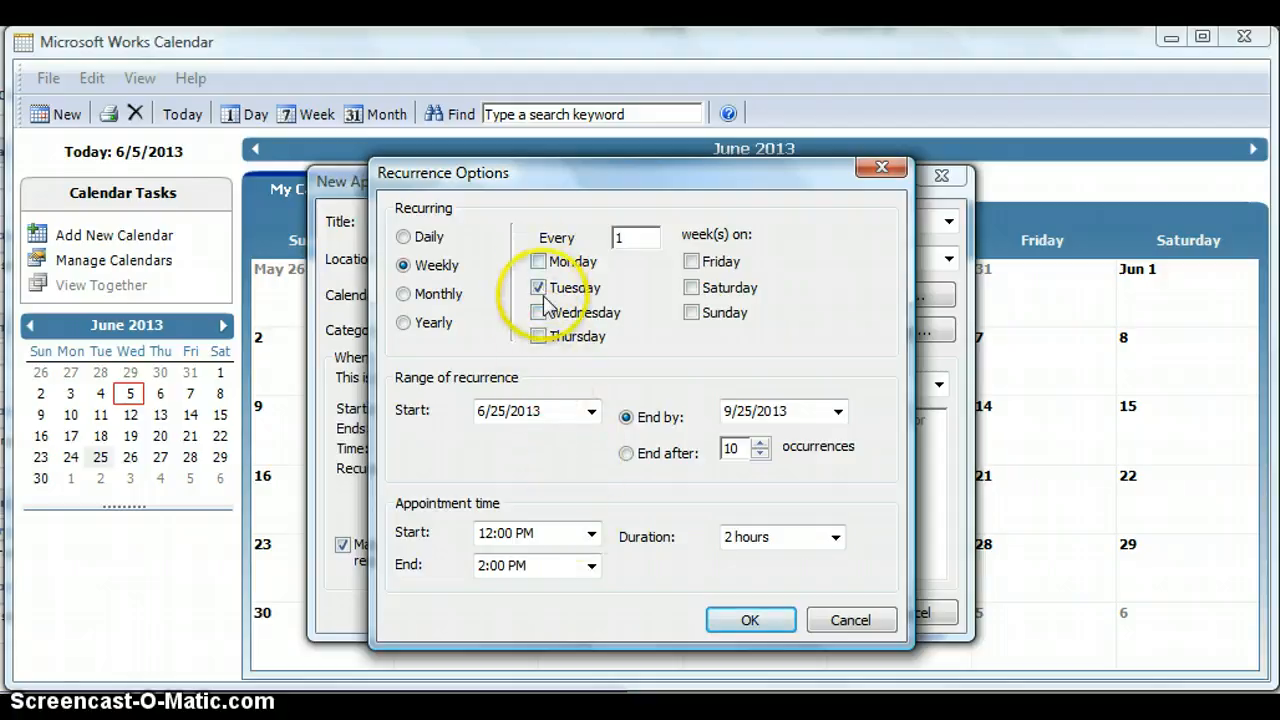
pyautogui.click(546, 341)
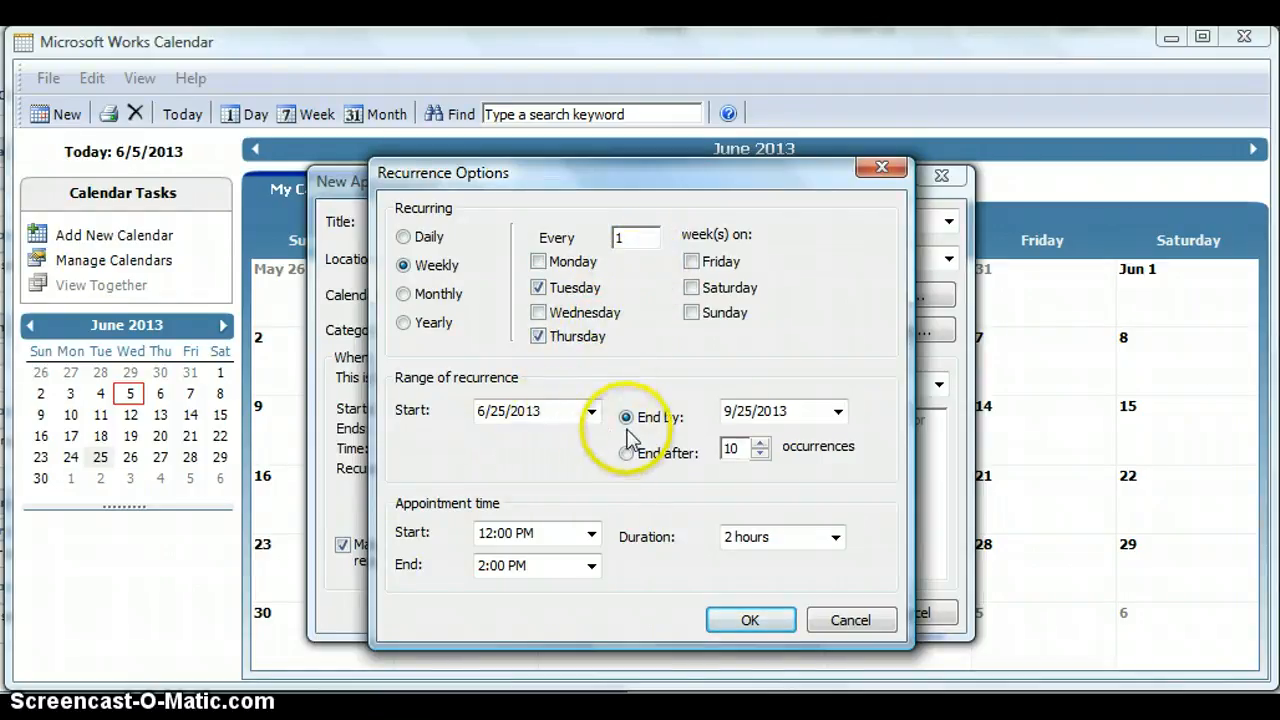
# Set the recurrence to end by 9/12/2013 and save the Mgmt-4650 appointment.
pyautogui.click(838, 411)
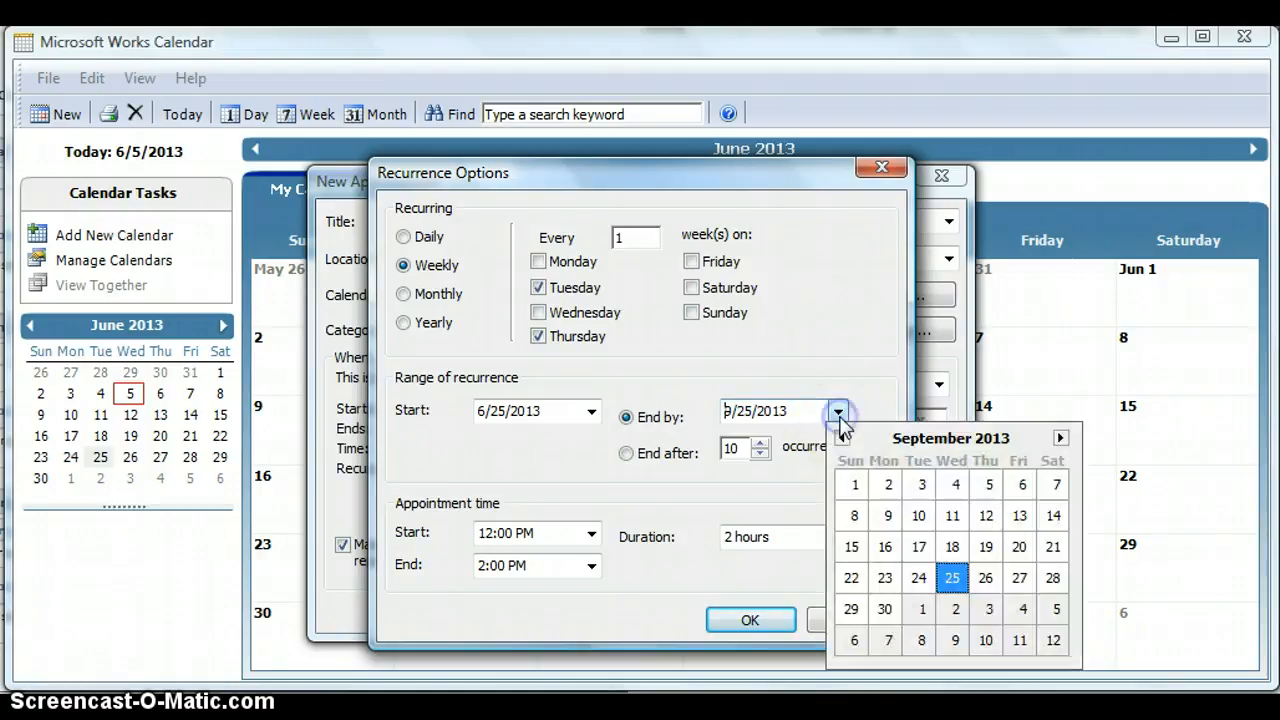
pyautogui.click(986, 516)
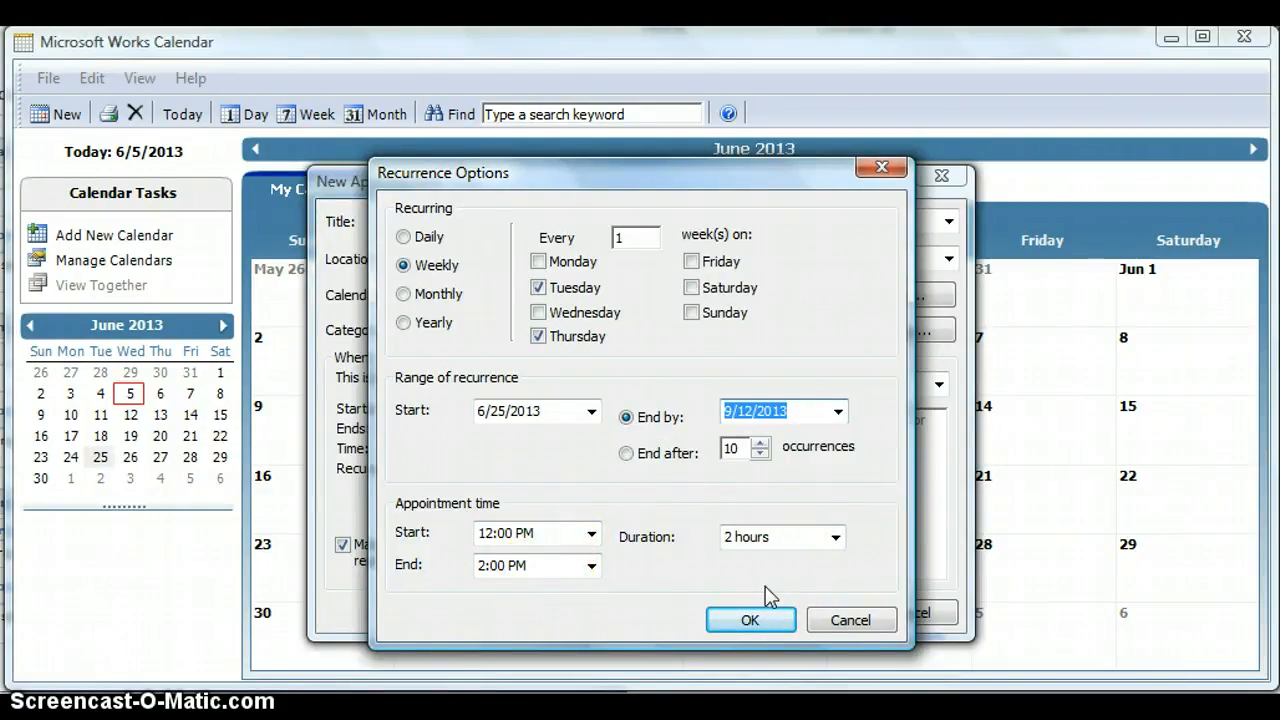
pyautogui.click(754, 619)
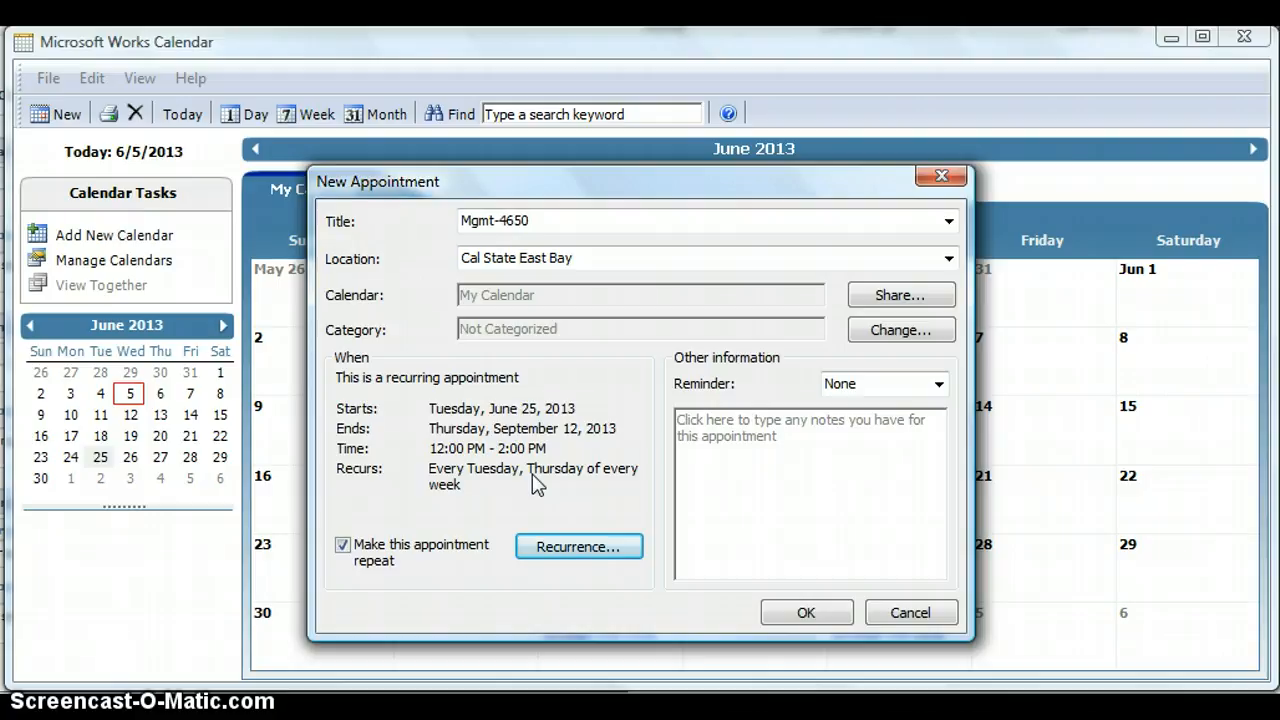
pyautogui.click(819, 616)
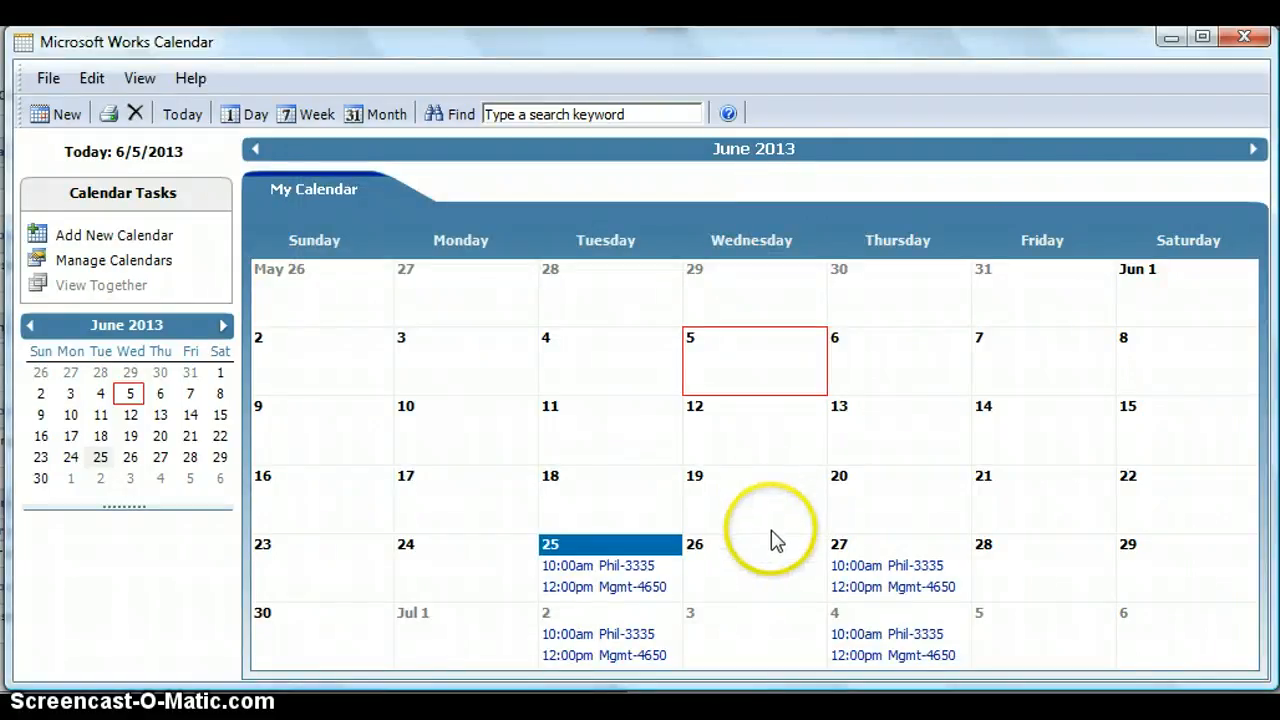
# Review the recurring class entries month by month from July to September 2013.
pyautogui.click(1253, 150)
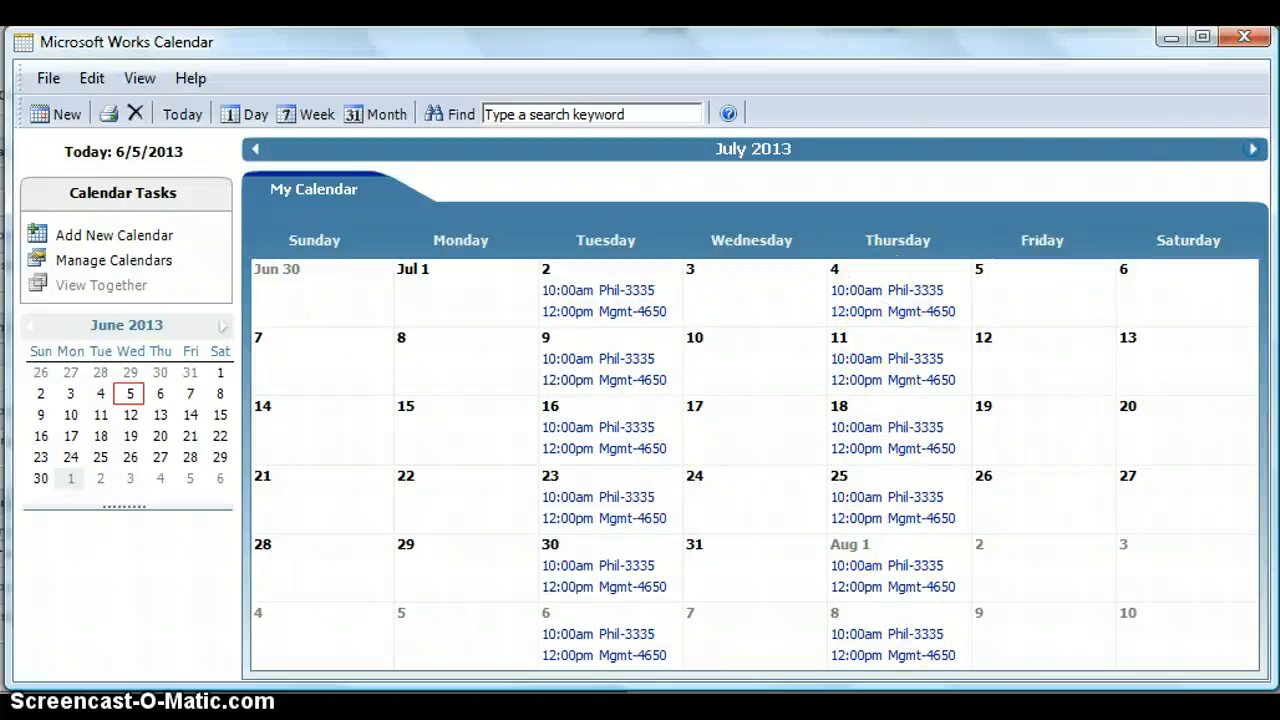
pyautogui.click(1252, 150)
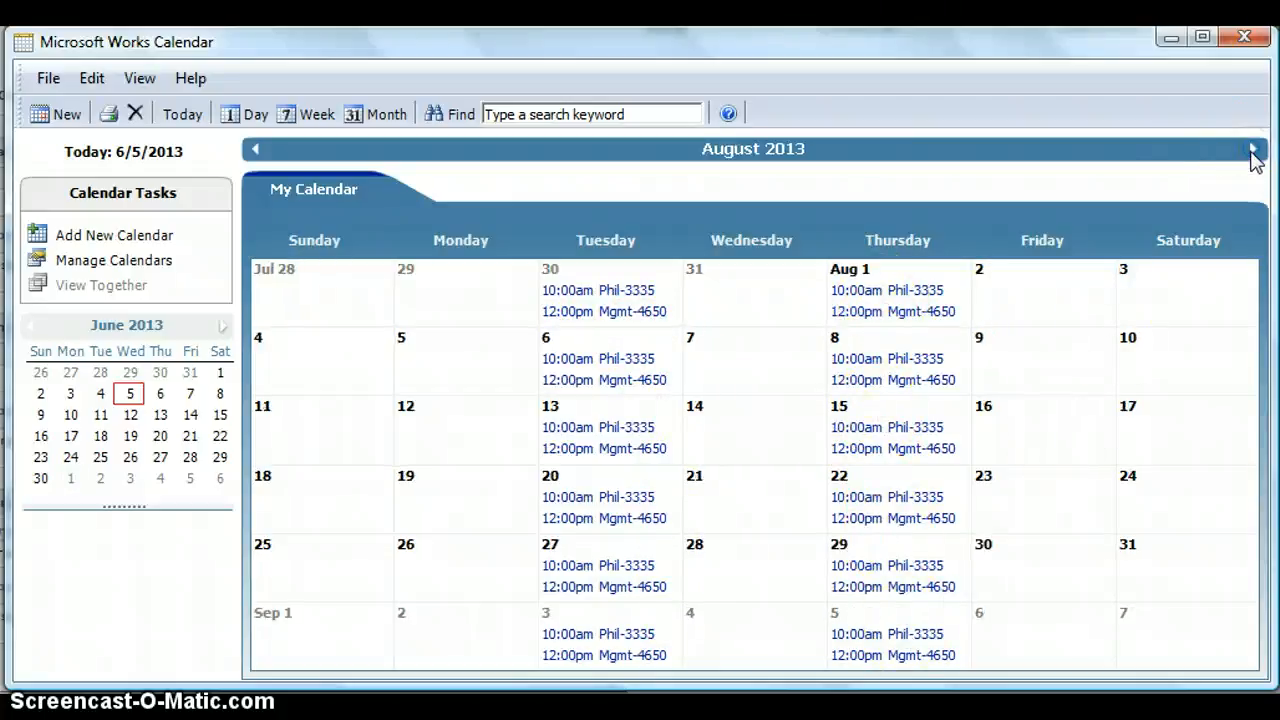
pyautogui.click(1252, 150)
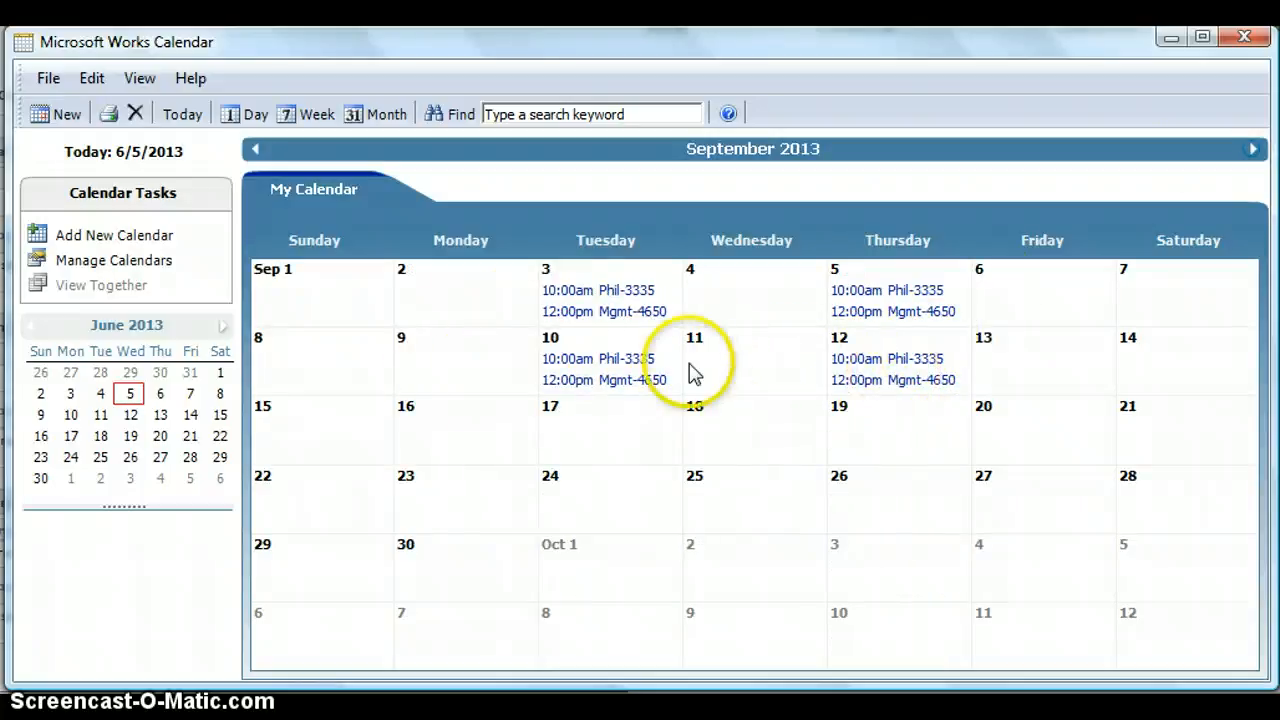
# Create a new appointment titled Acct-2701 with the location cal state east bay.
pyautogui.click(66, 115)
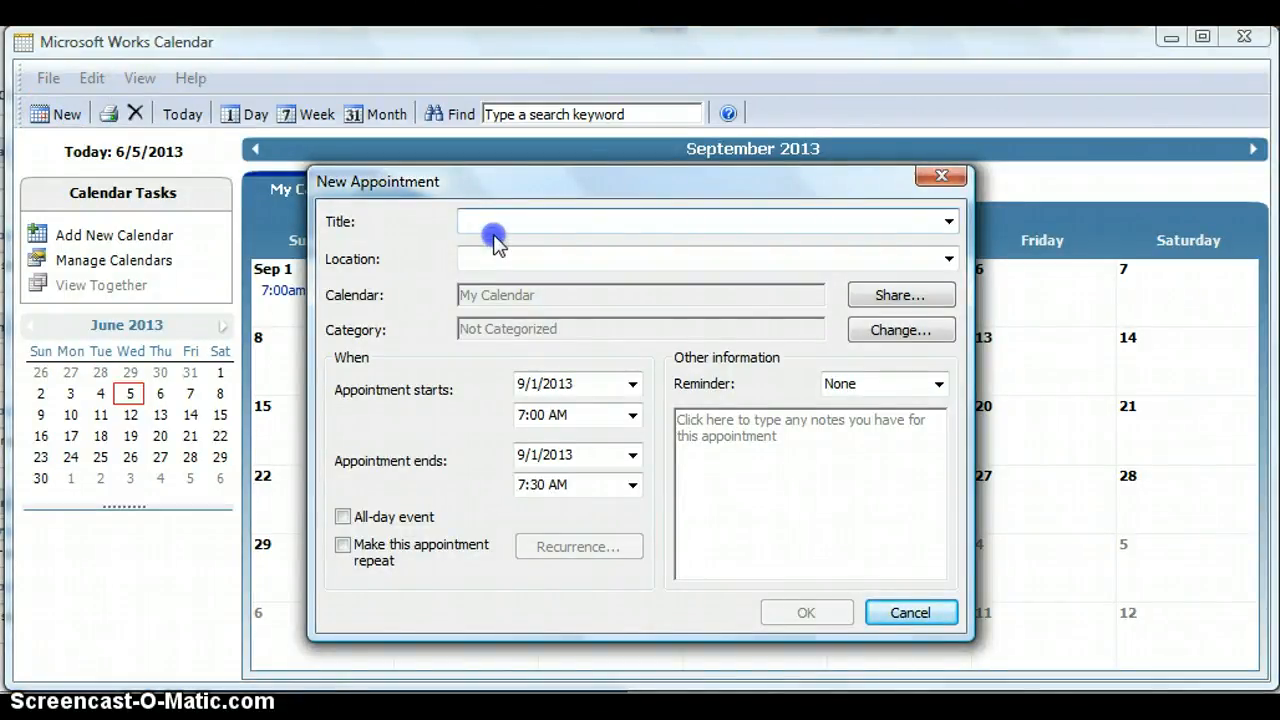
pyautogui.write('Acct-2701')
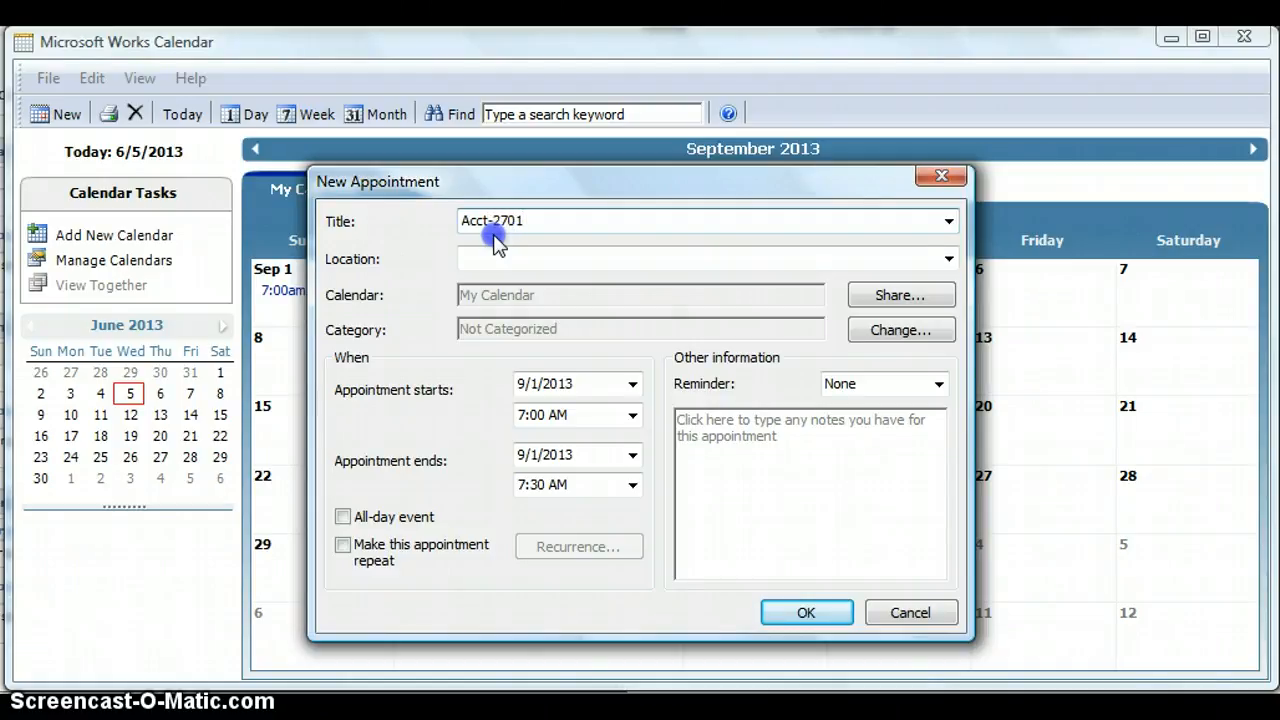
pyautogui.click(497, 258)
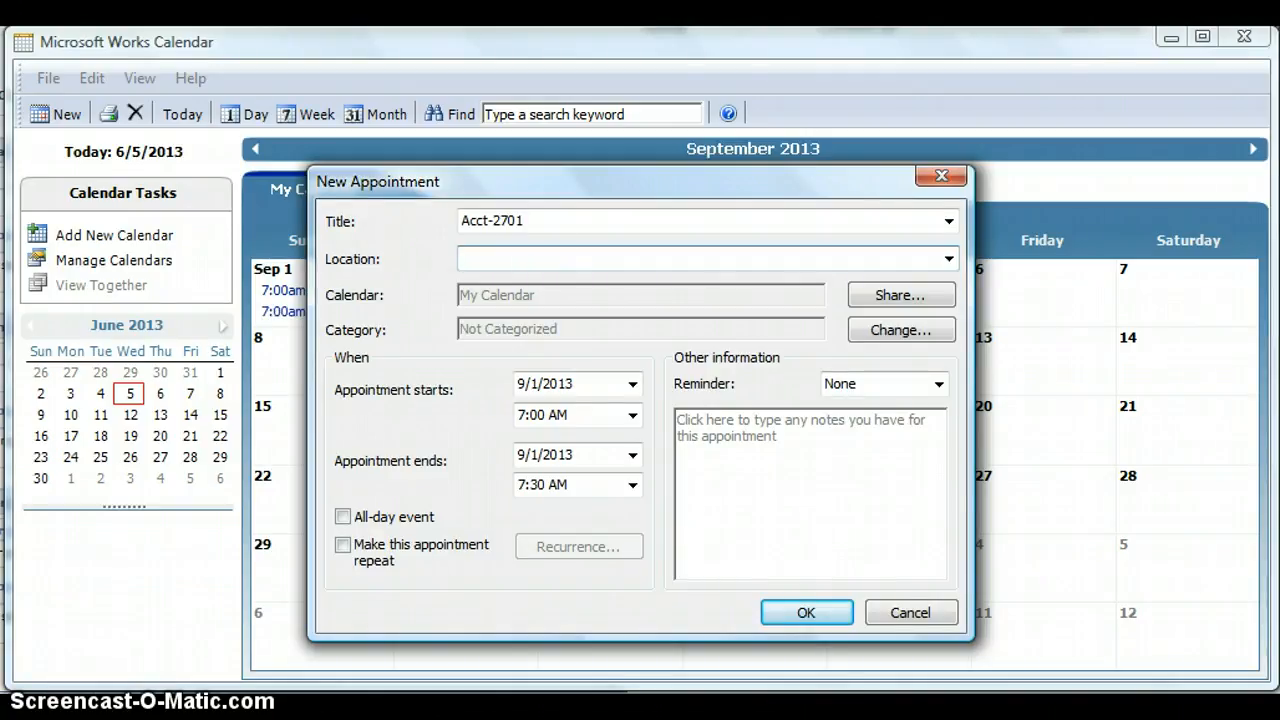
pyautogui.click(518, 220)
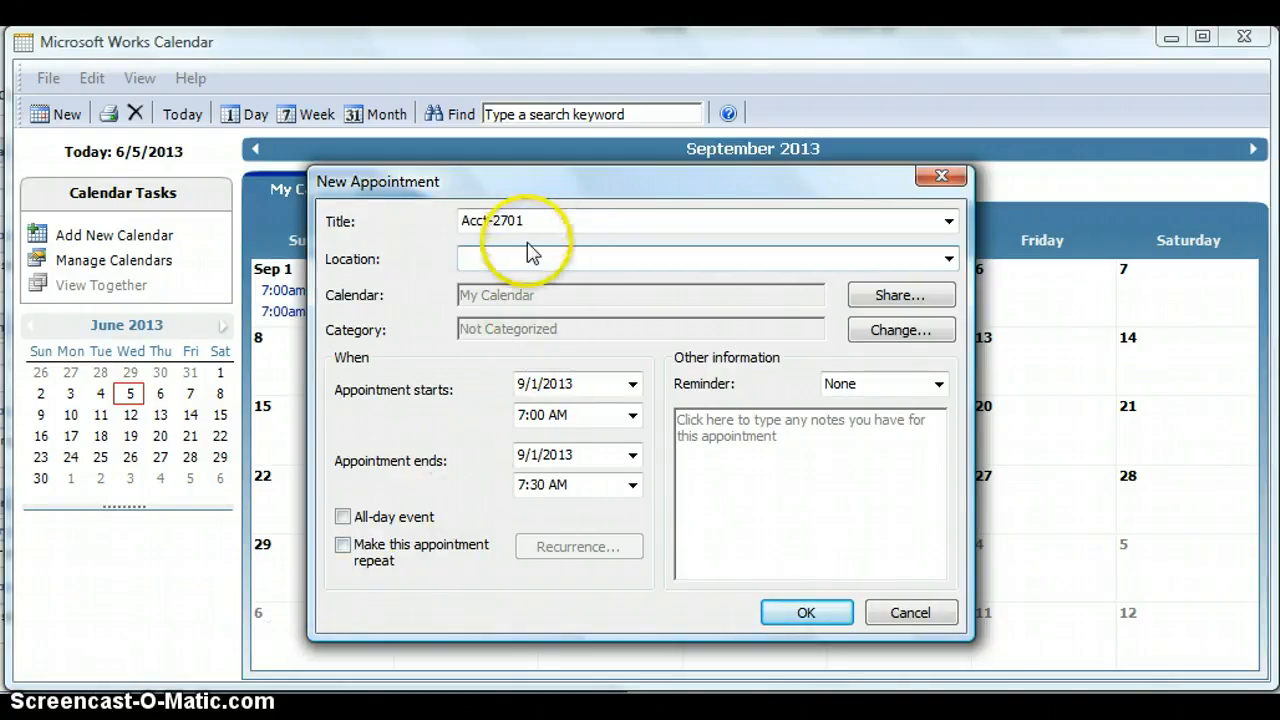
pyautogui.click(530, 258)
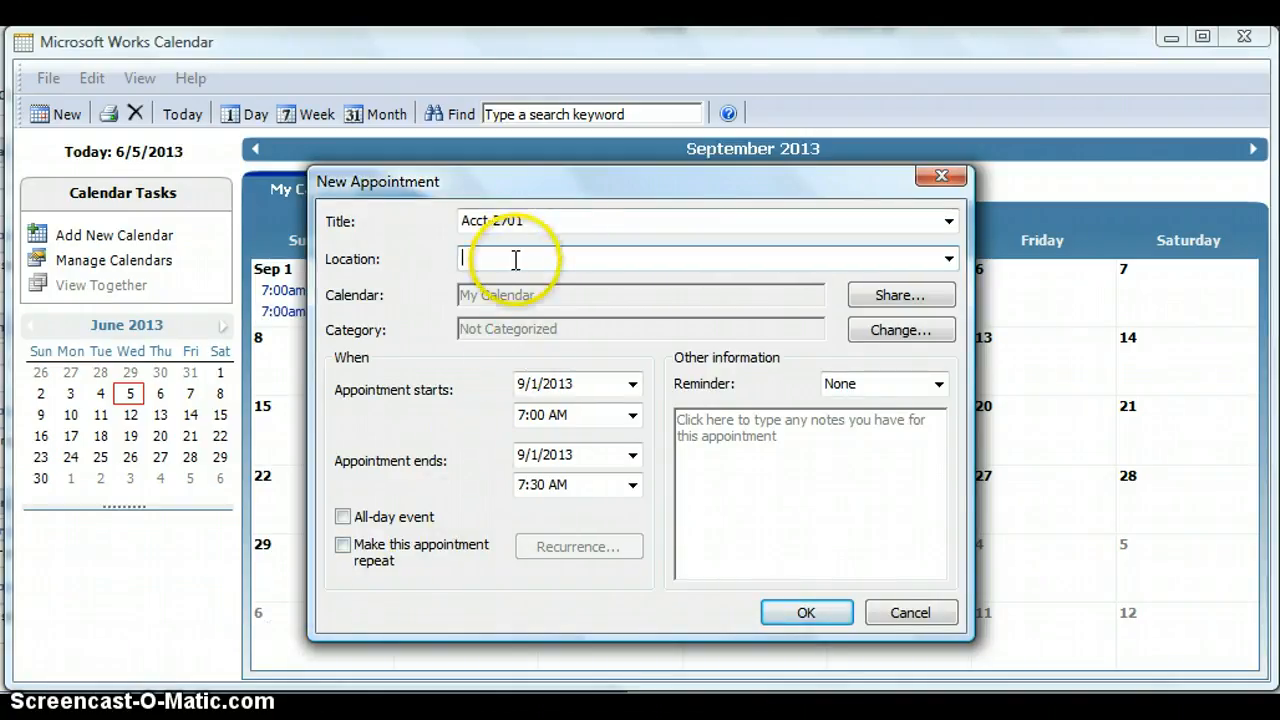
pyautogui.click(949, 259)
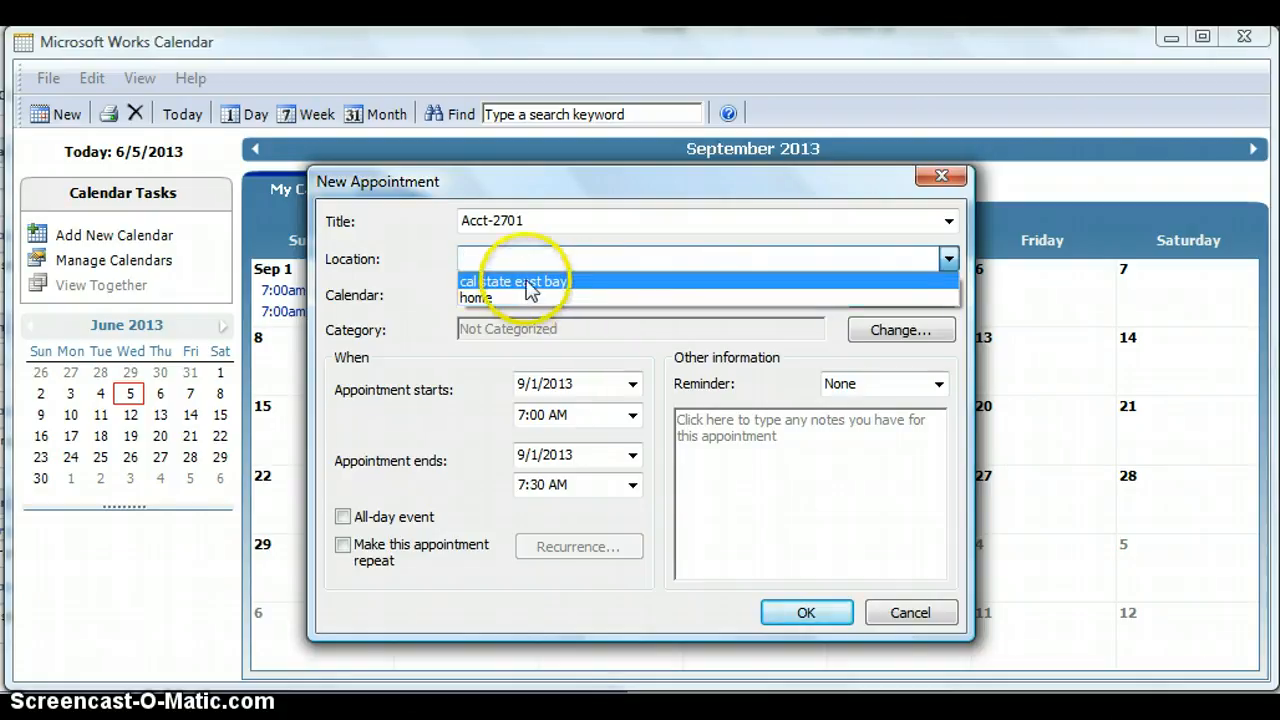
pyautogui.click(577, 284)
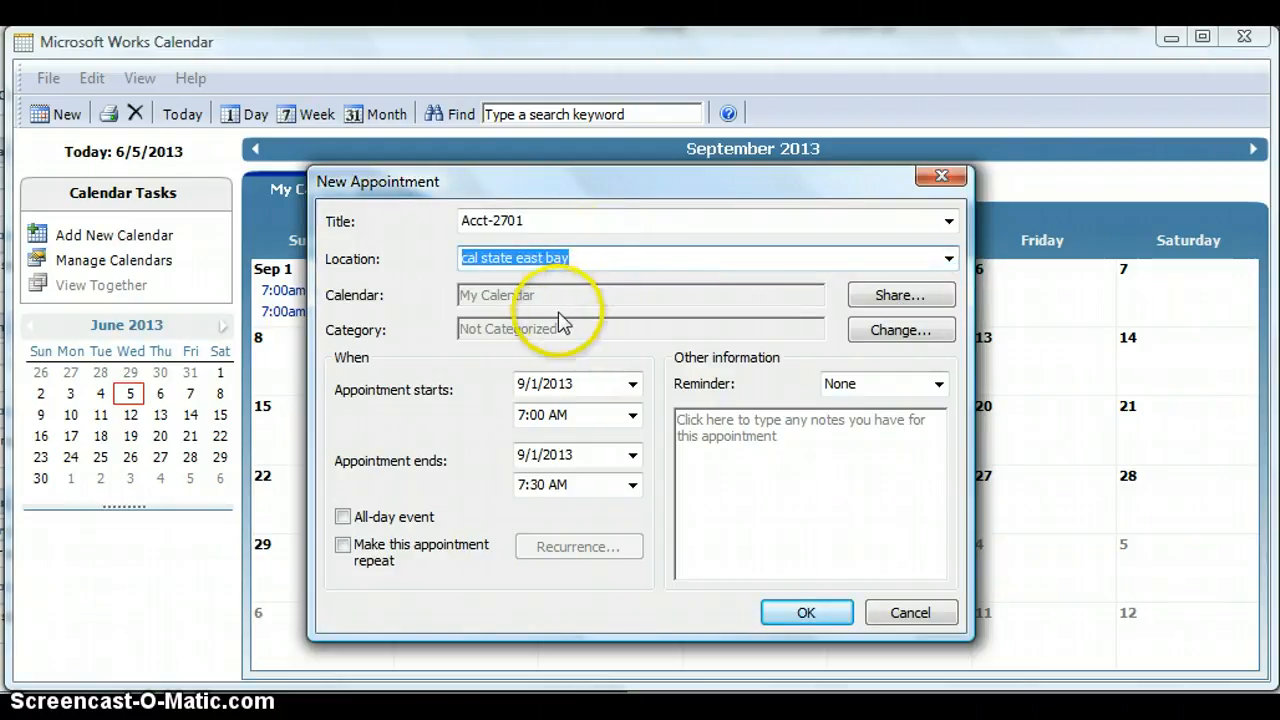
# Set the Acct-2701 appointment's start date to 6/24/2013.
pyautogui.click(633, 386)
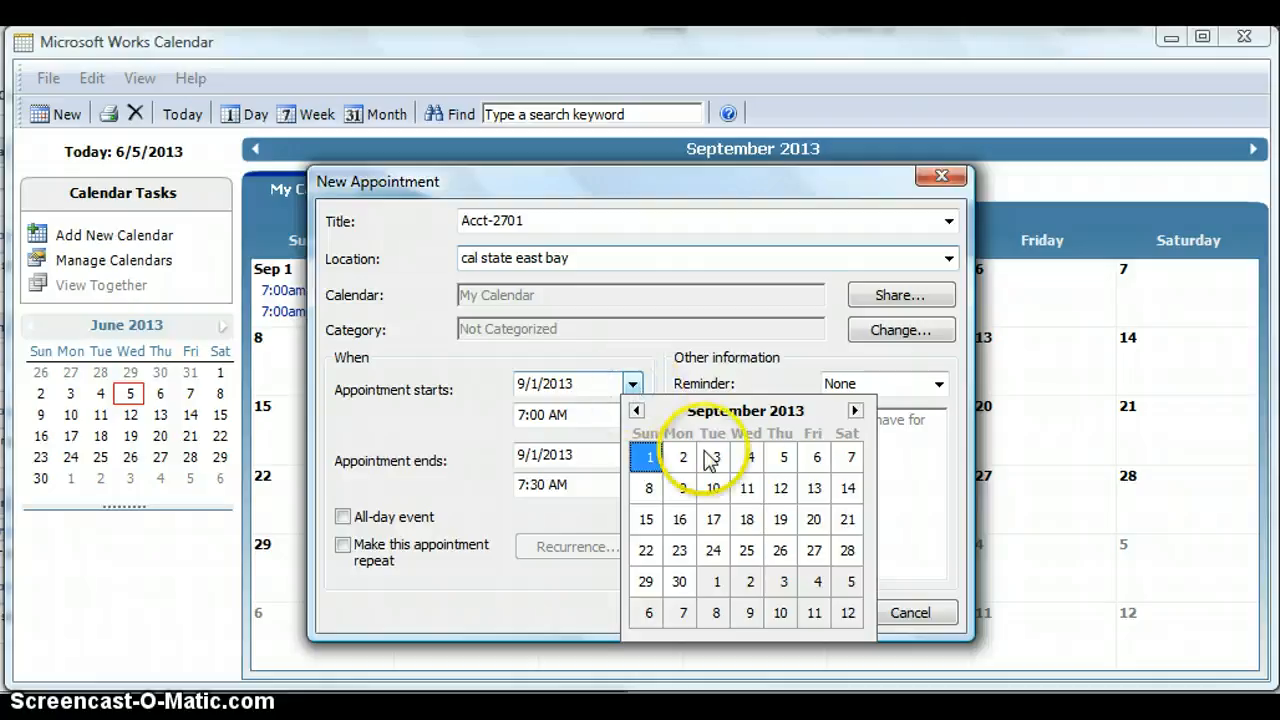
pyautogui.click(637, 414)
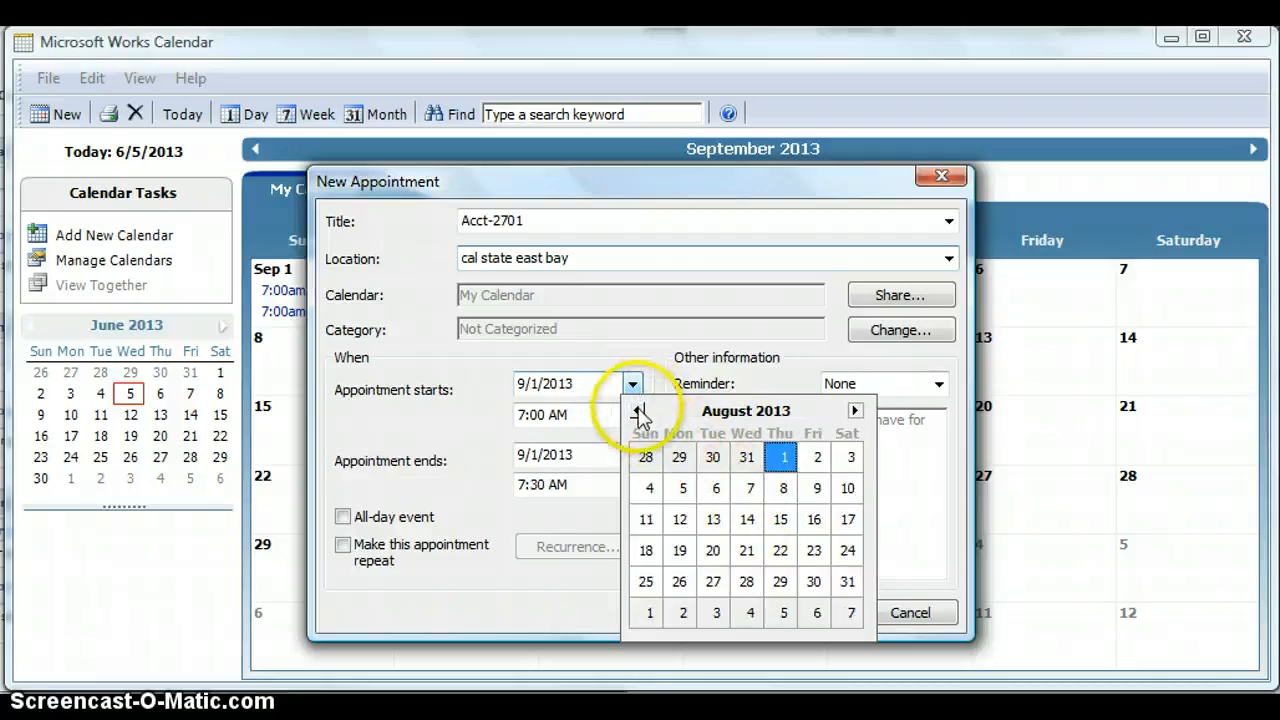
pyautogui.click(638, 412)
pyautogui.click(637, 411)
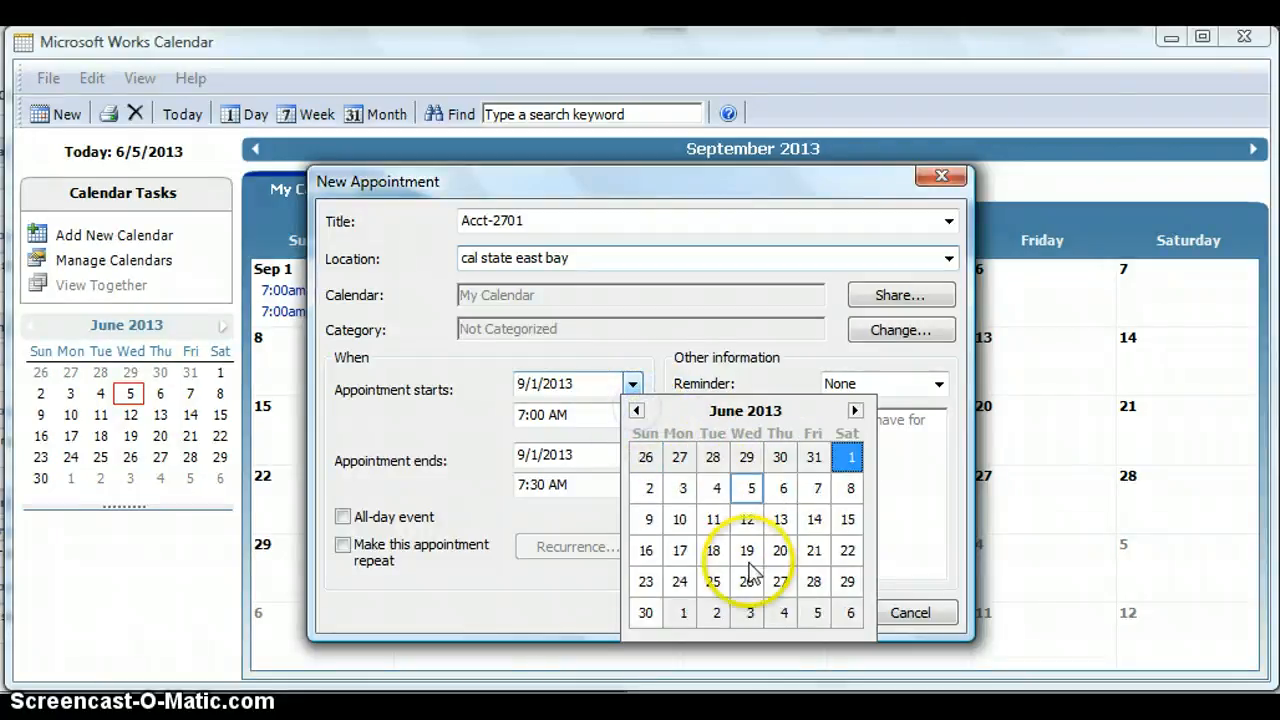
pyautogui.click(685, 583)
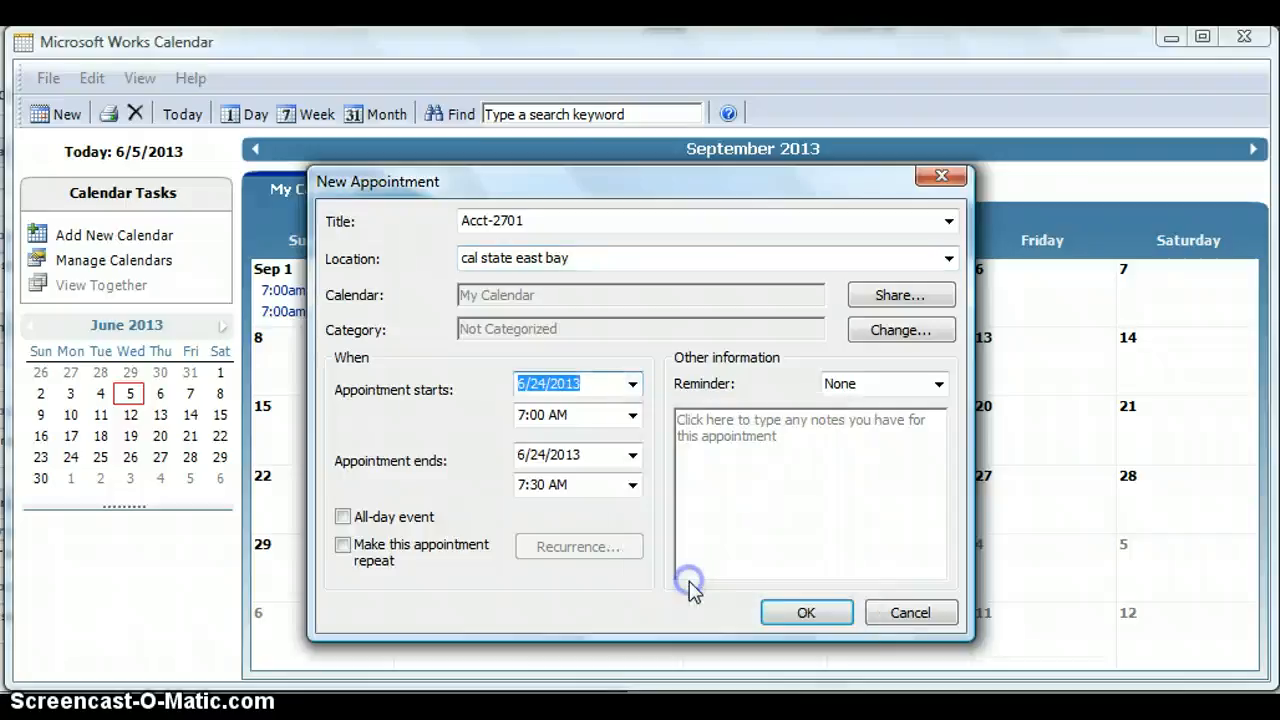
# Set the Acct-2701 appointment to run from 2:00 PM to 4:00 PM.
pyautogui.click(634, 416)
pyautogui.scroll(-3, 628, 414)
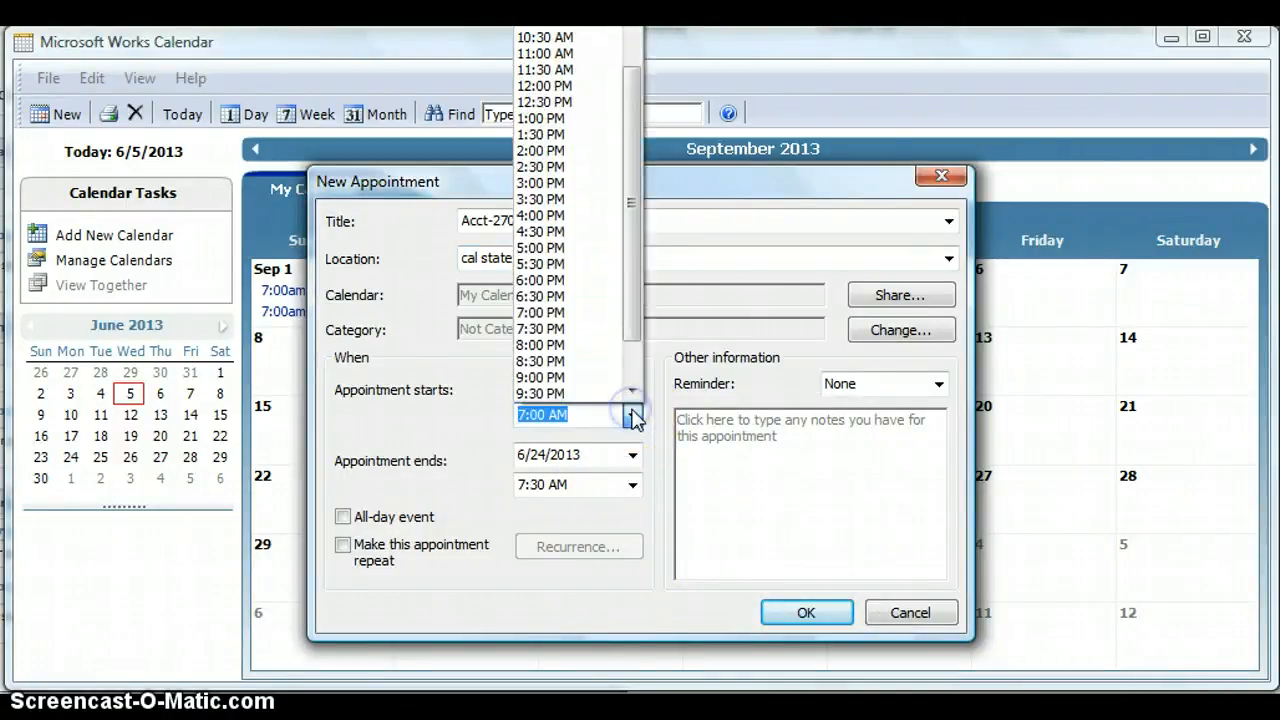
pyautogui.click(605, 150)
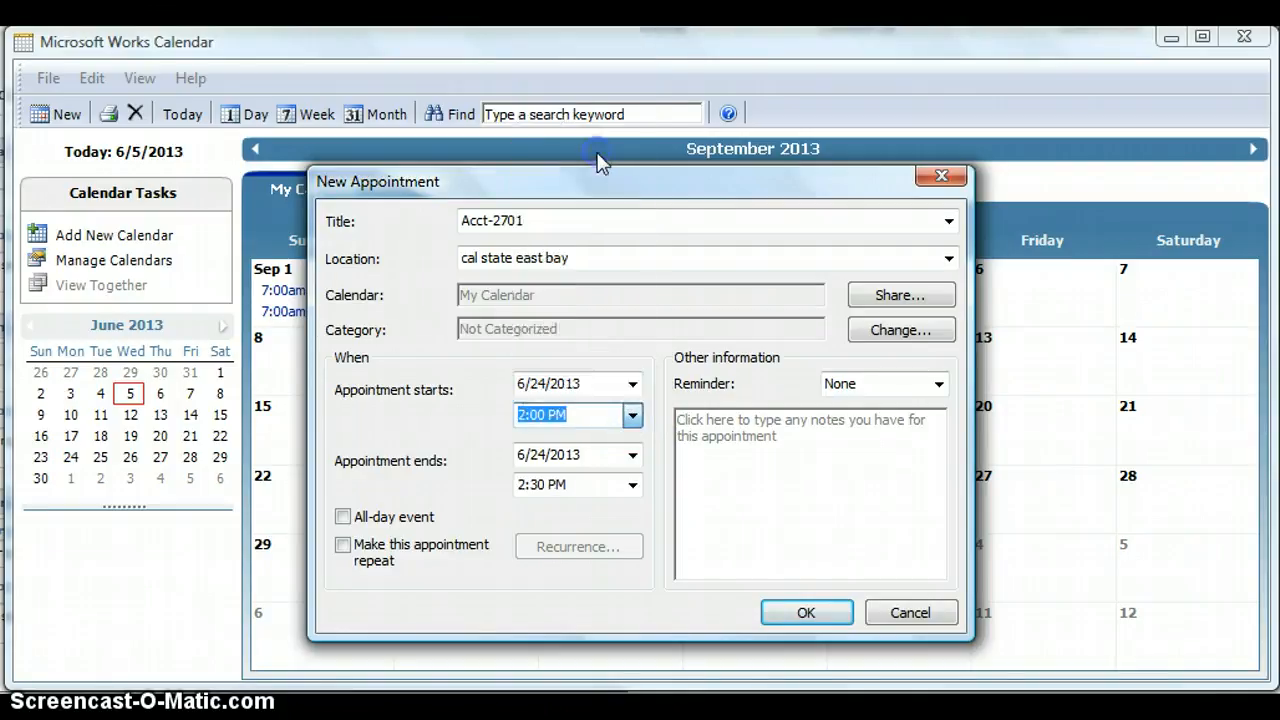
pyautogui.click(633, 418)
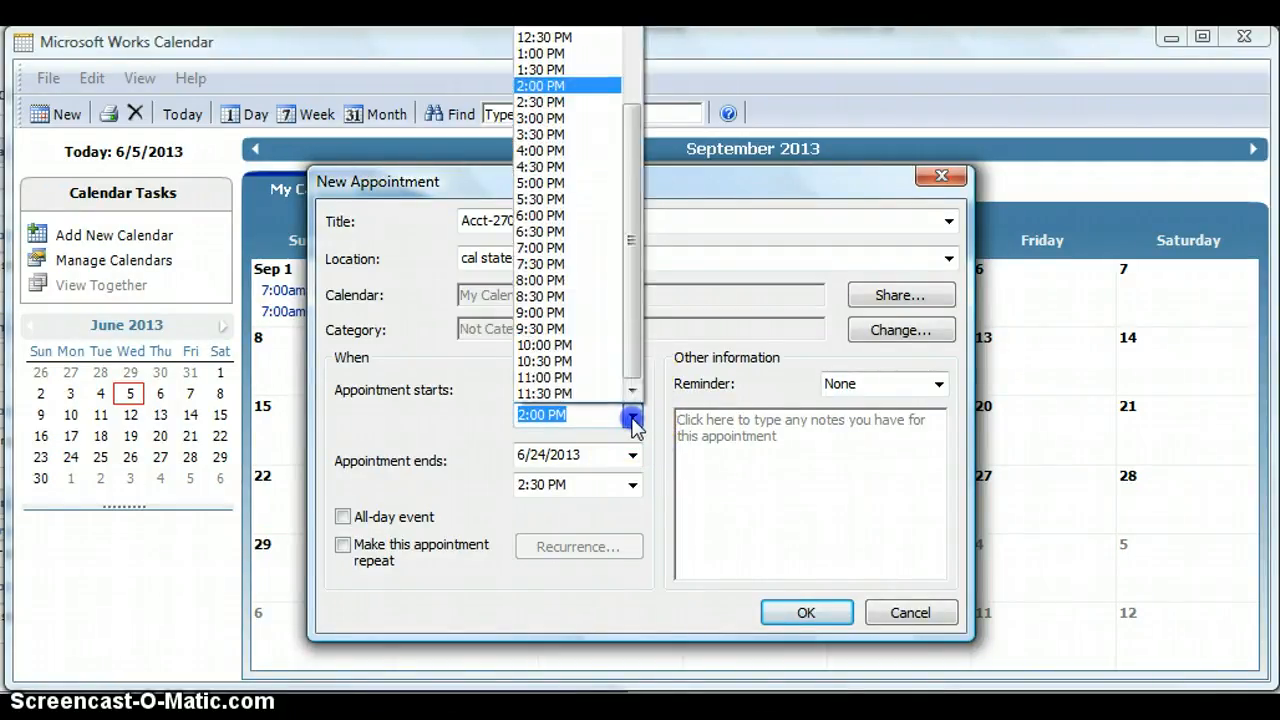
pyautogui.click(598, 86)
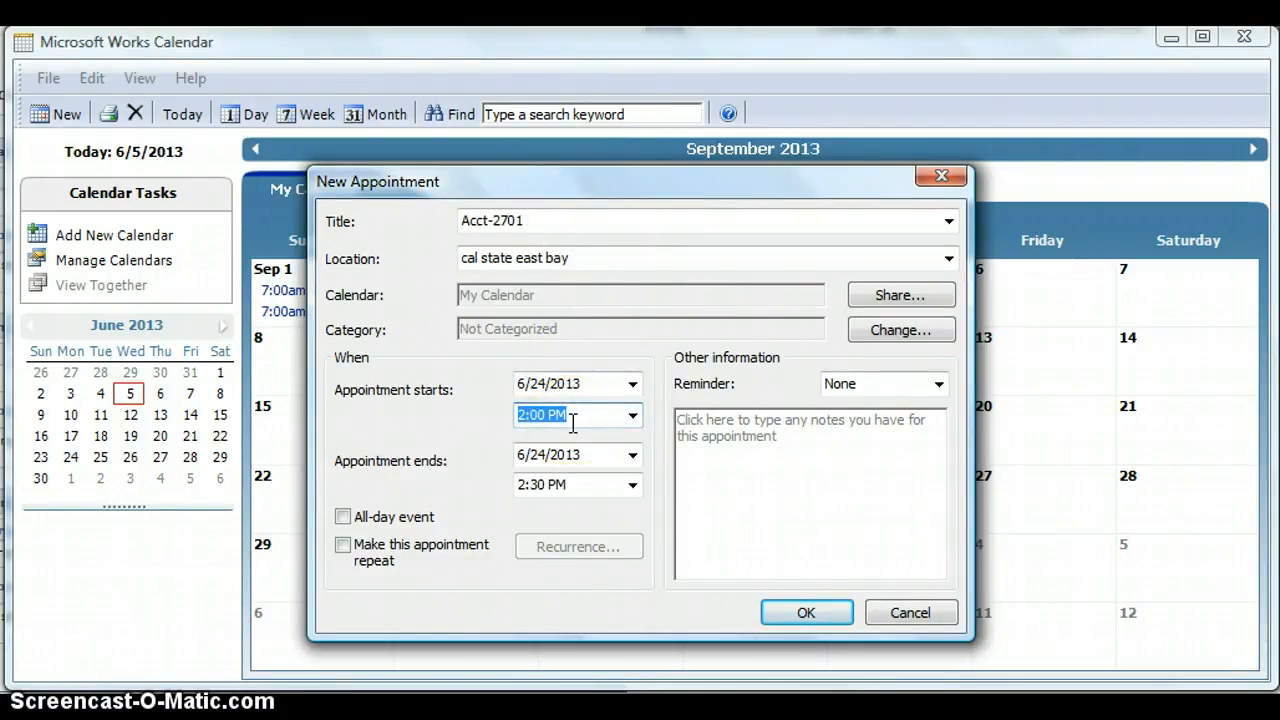
pyautogui.click(632, 485)
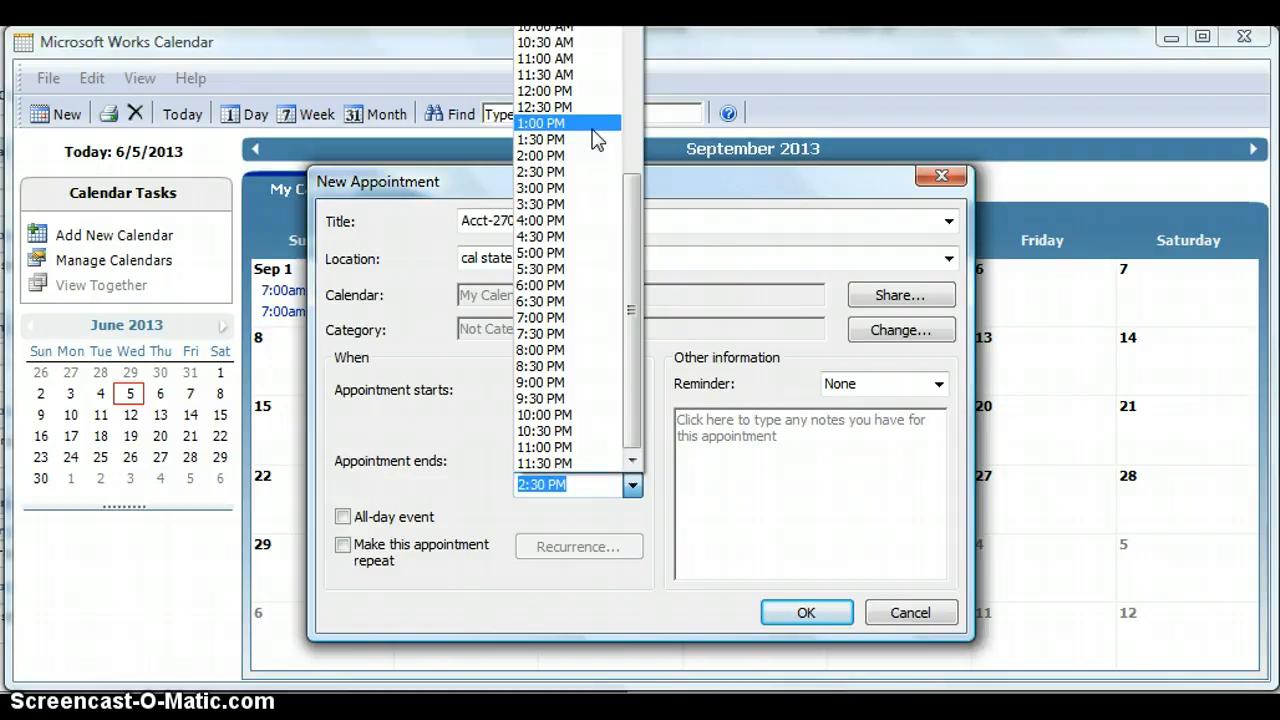
pyautogui.click(592, 220)
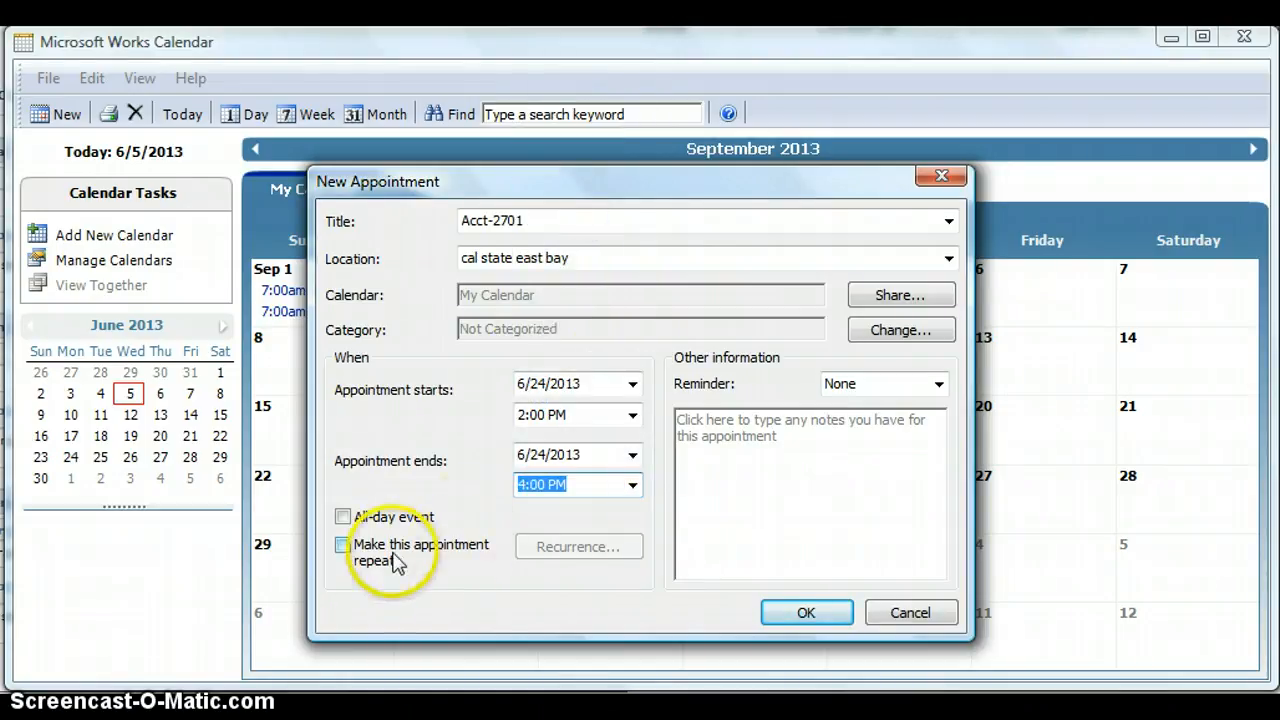
# Make the Acct-2701 appointment repeat weekly on Tuesday and Thursday instead of Monday.
pyautogui.click(342, 545)
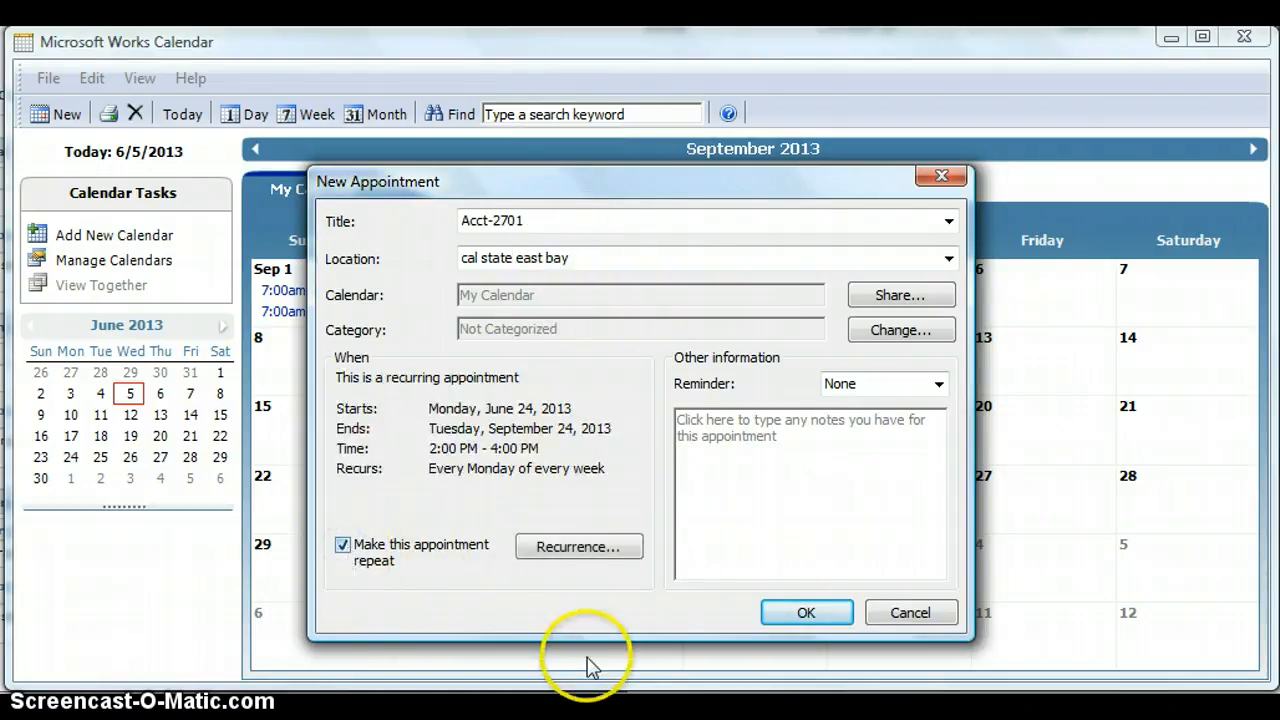
pyautogui.click(605, 542)
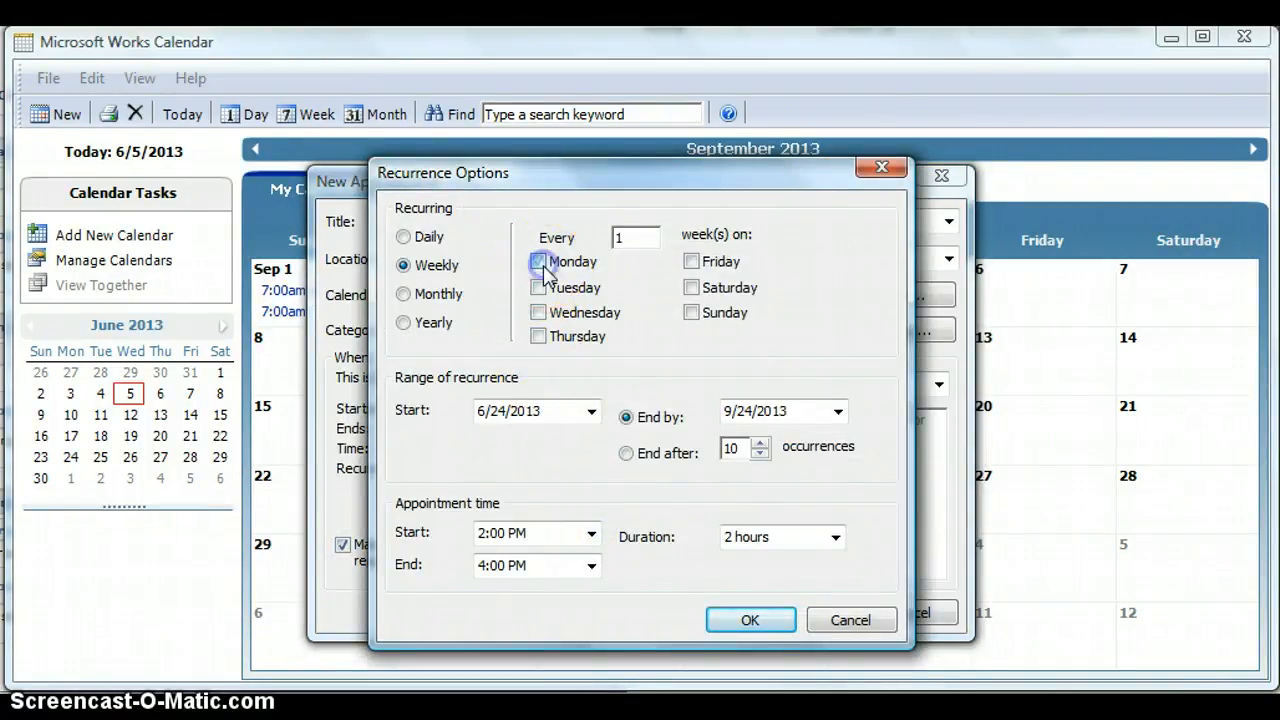
pyautogui.click(538, 262)
pyautogui.click(538, 288)
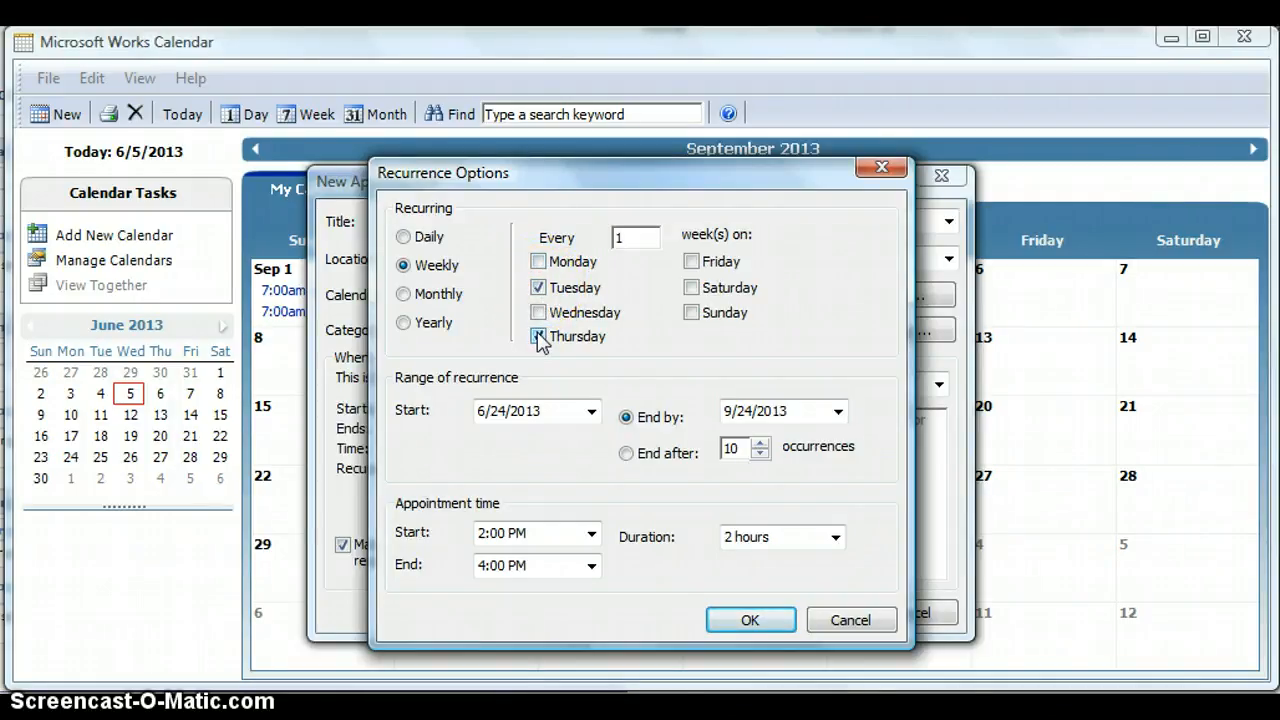
pyautogui.click(539, 337)
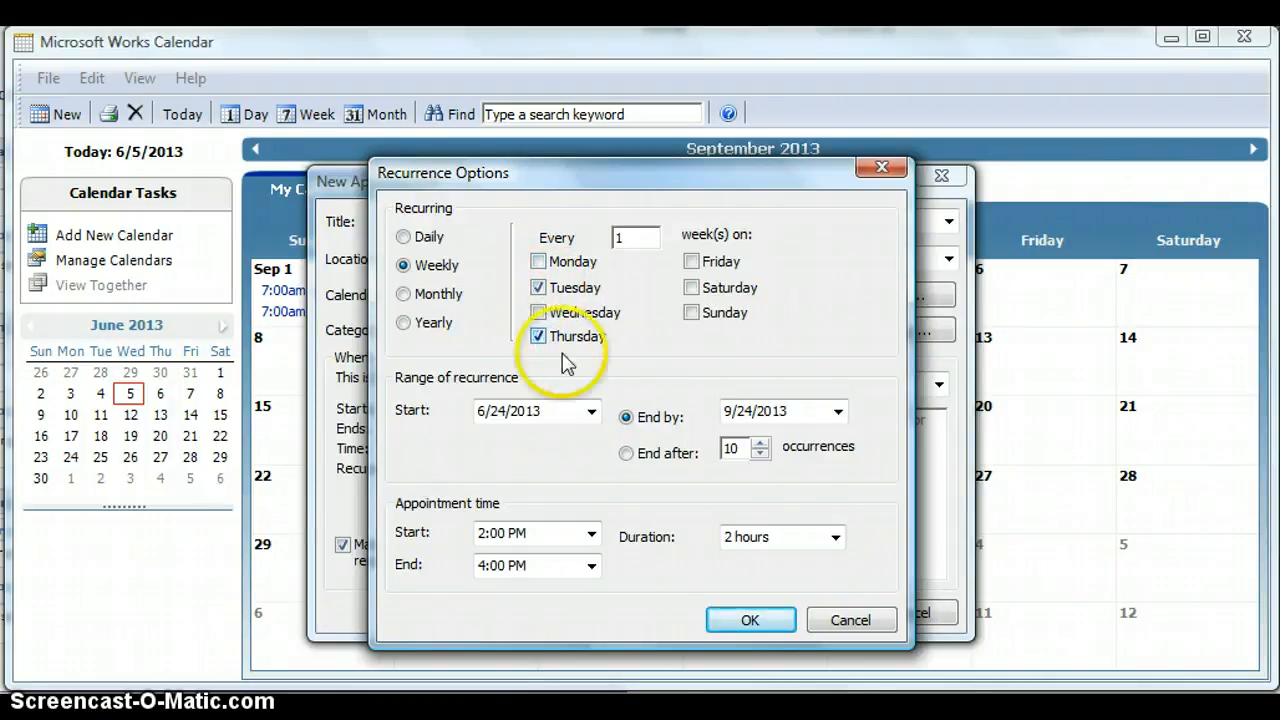
# Set the recurrence to end by 9/12/2013 and save the Acct-2701 appointment.
pyautogui.click(838, 412)
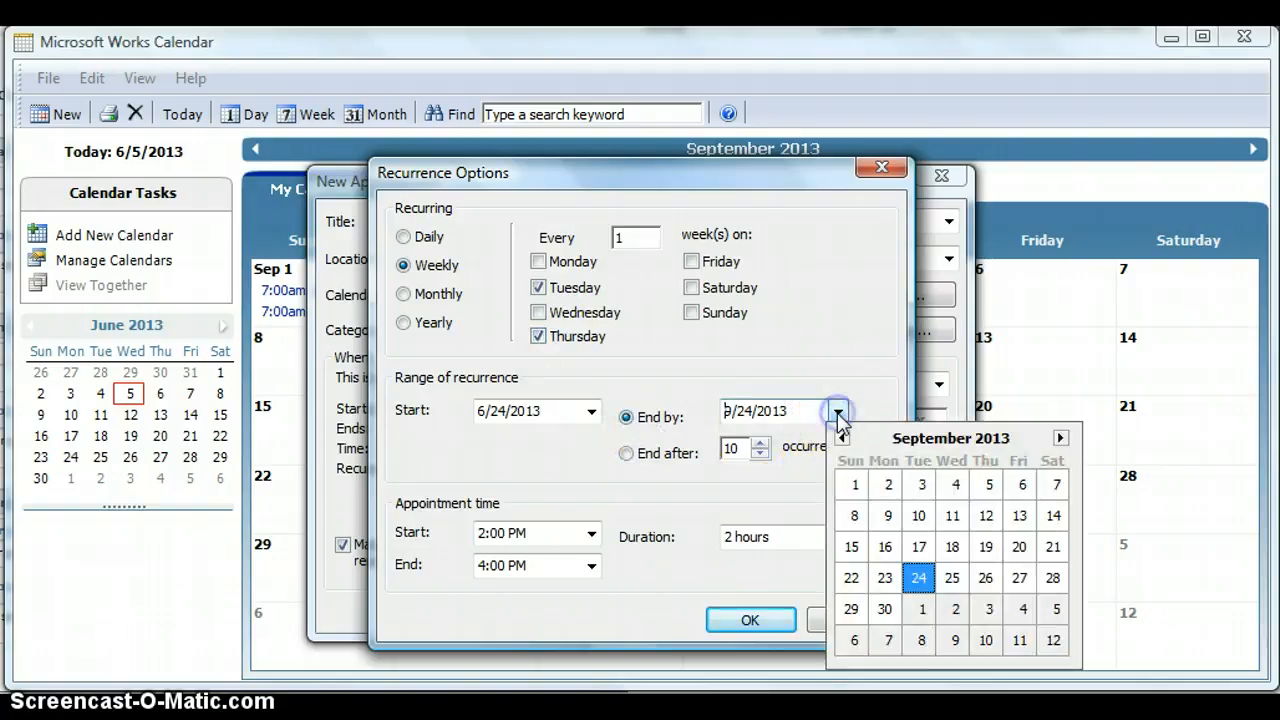
pyautogui.click(987, 517)
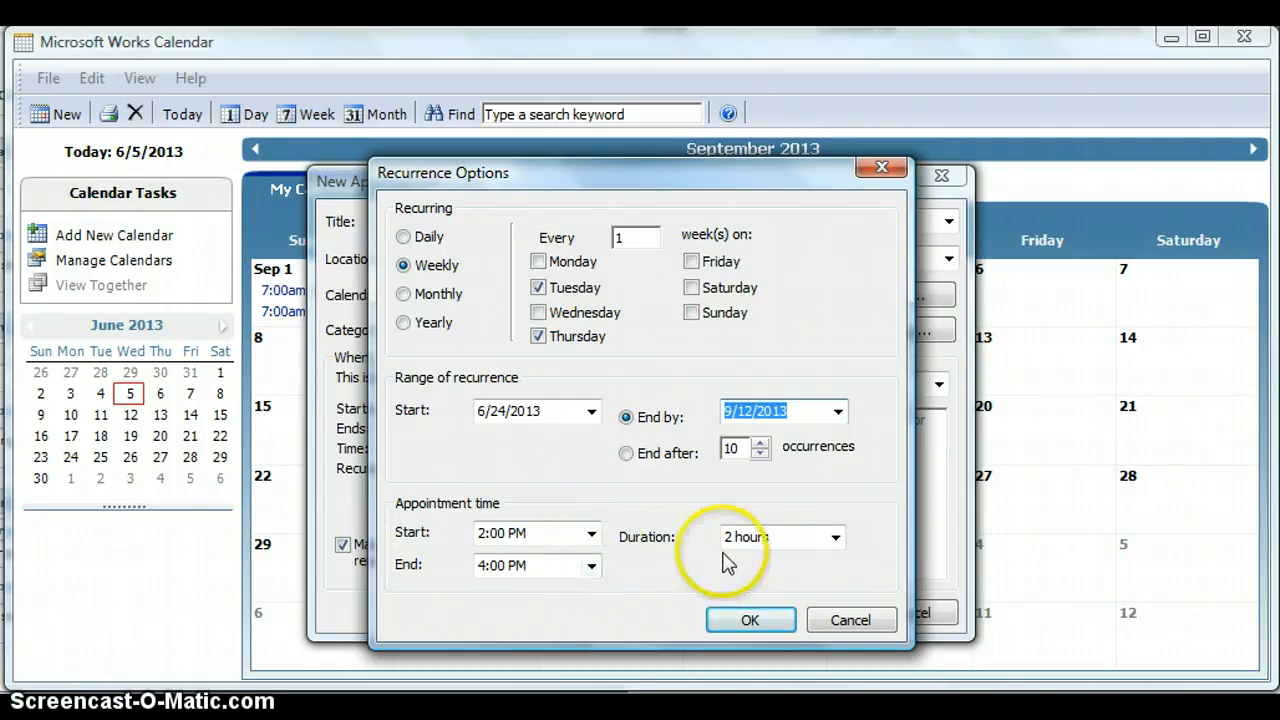
pyautogui.click(735, 620)
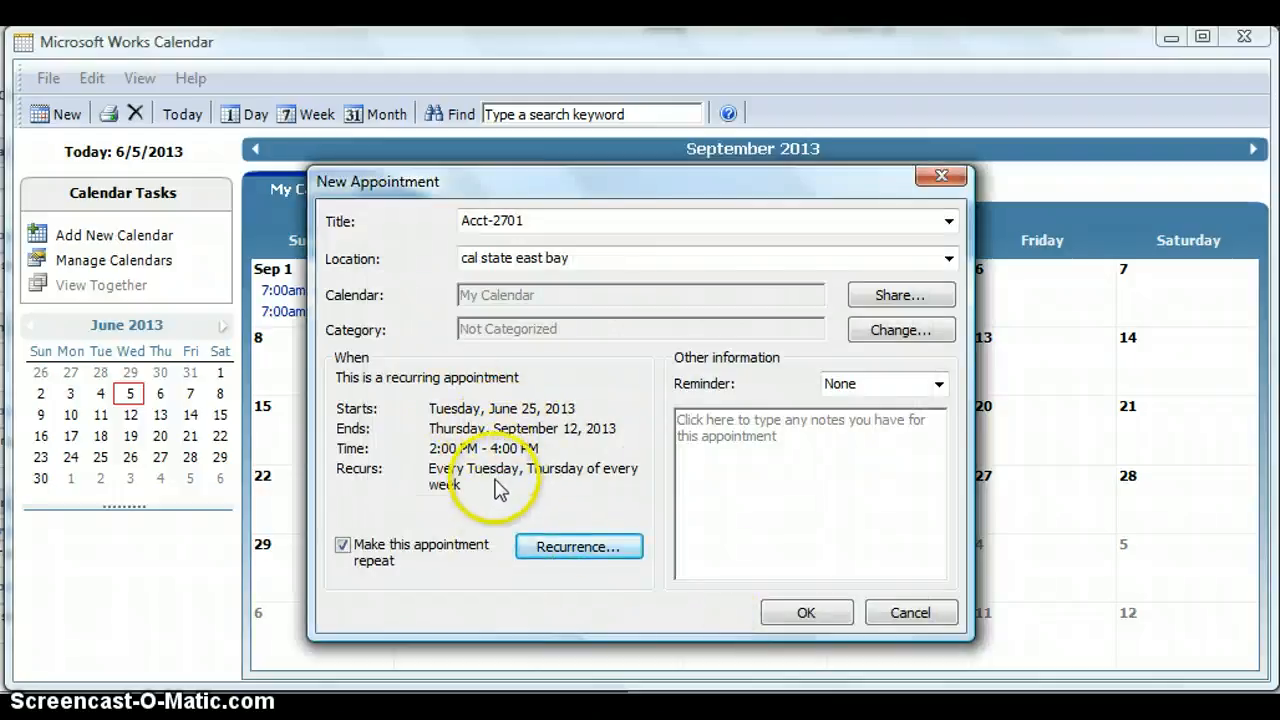
pyautogui.click(806, 616)
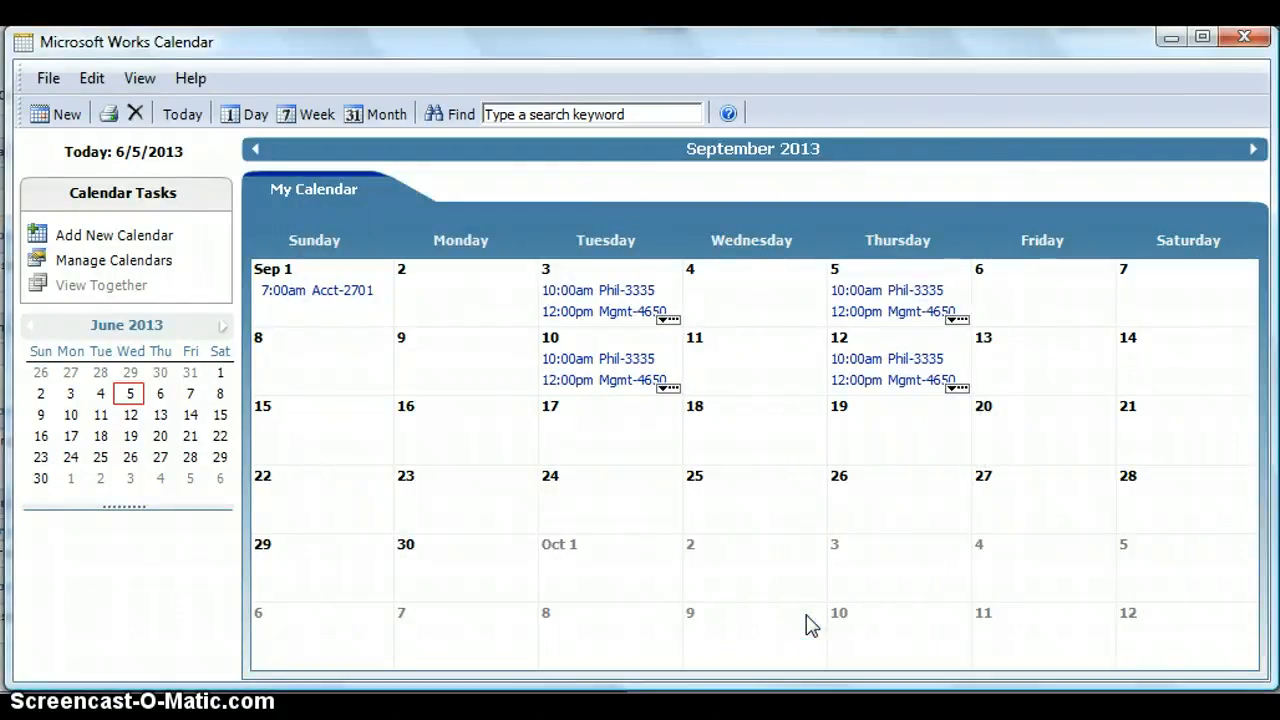
# View the full list of appointments for Tuesday, September 3, 2013, and return to the month view.
pyautogui.click(668, 321)
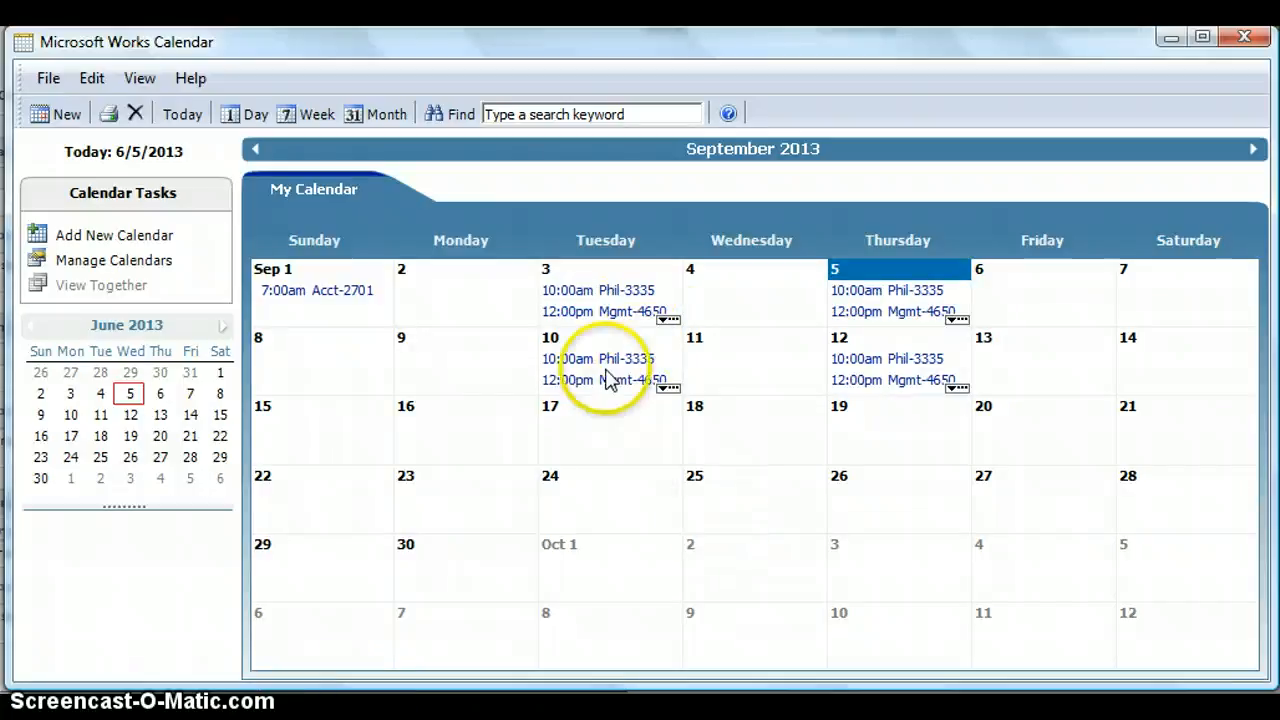
pyautogui.click(668, 321)
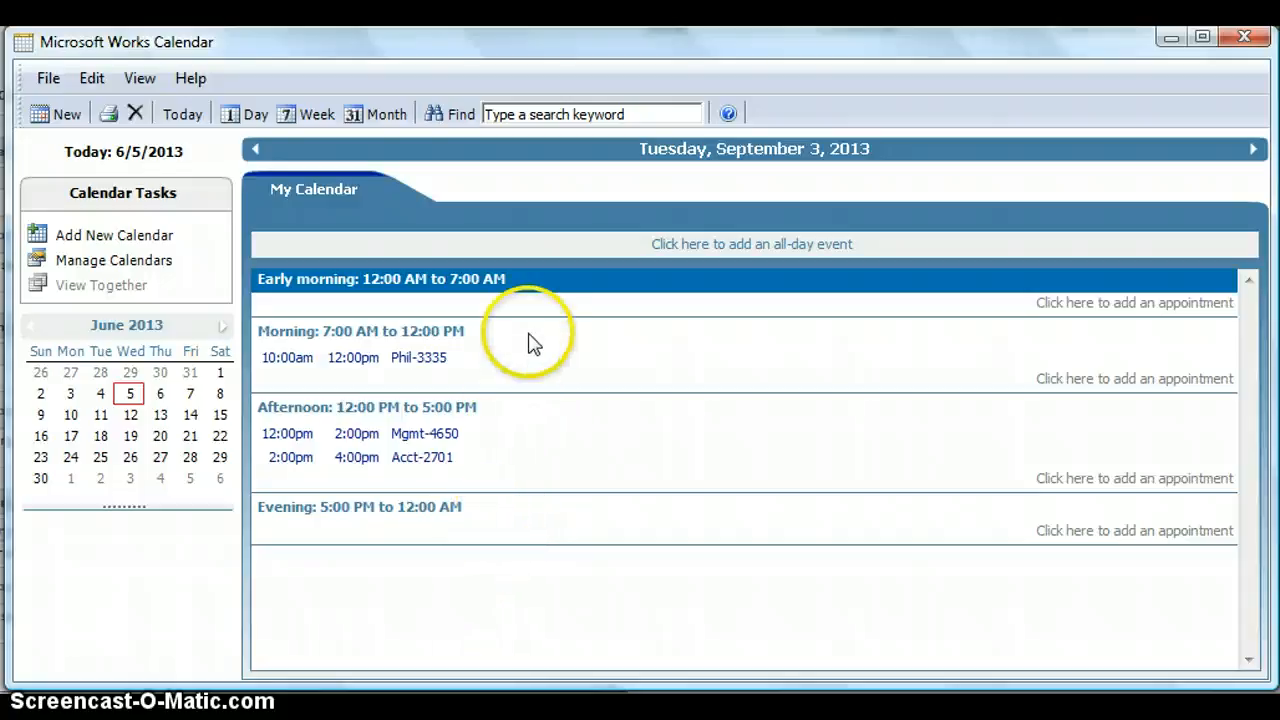
pyautogui.click(385, 115)
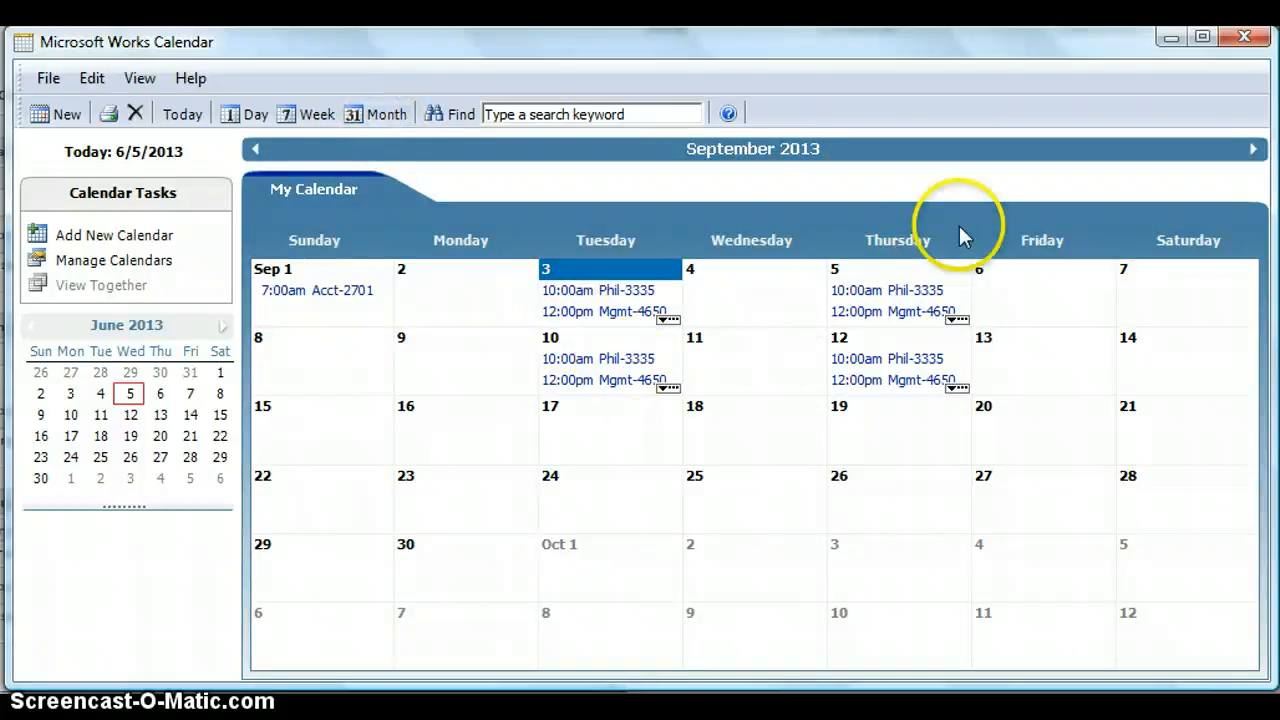
# Review the recurring class entries in June and July 2013 and select Monday, July 8.
pyautogui.click(256, 150)
pyautogui.click(256, 150)
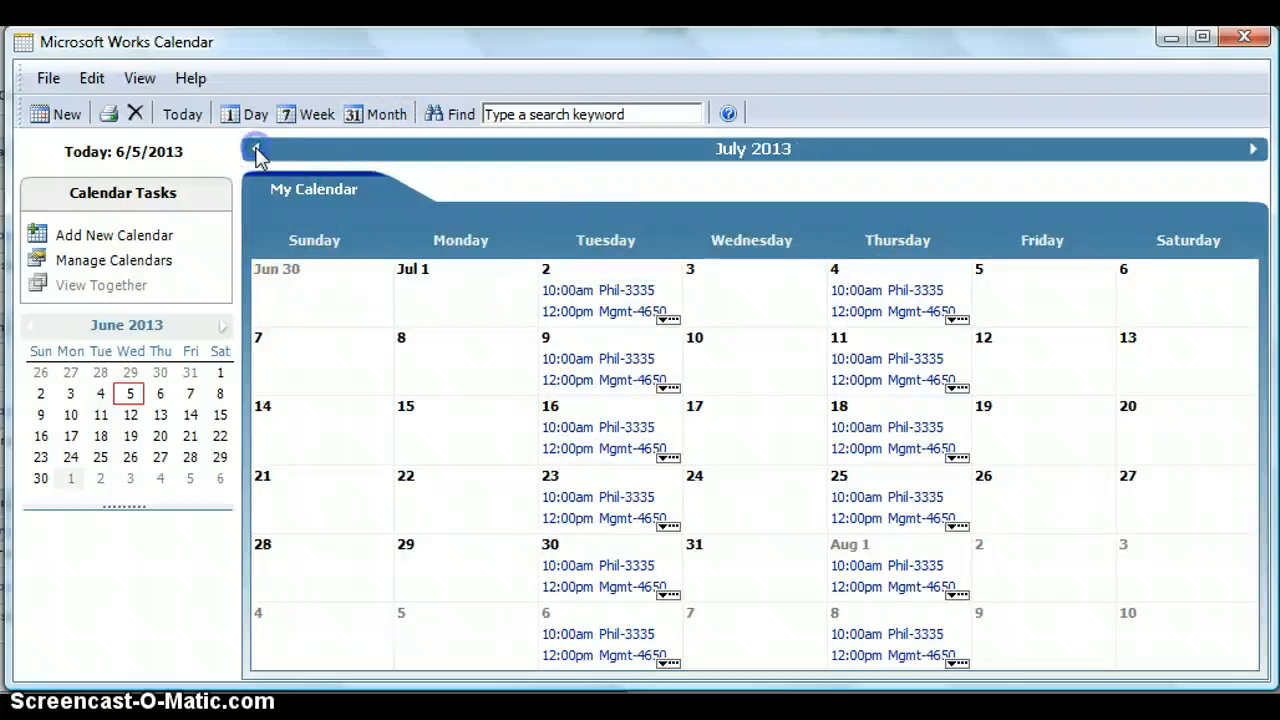
pyautogui.click(256, 150)
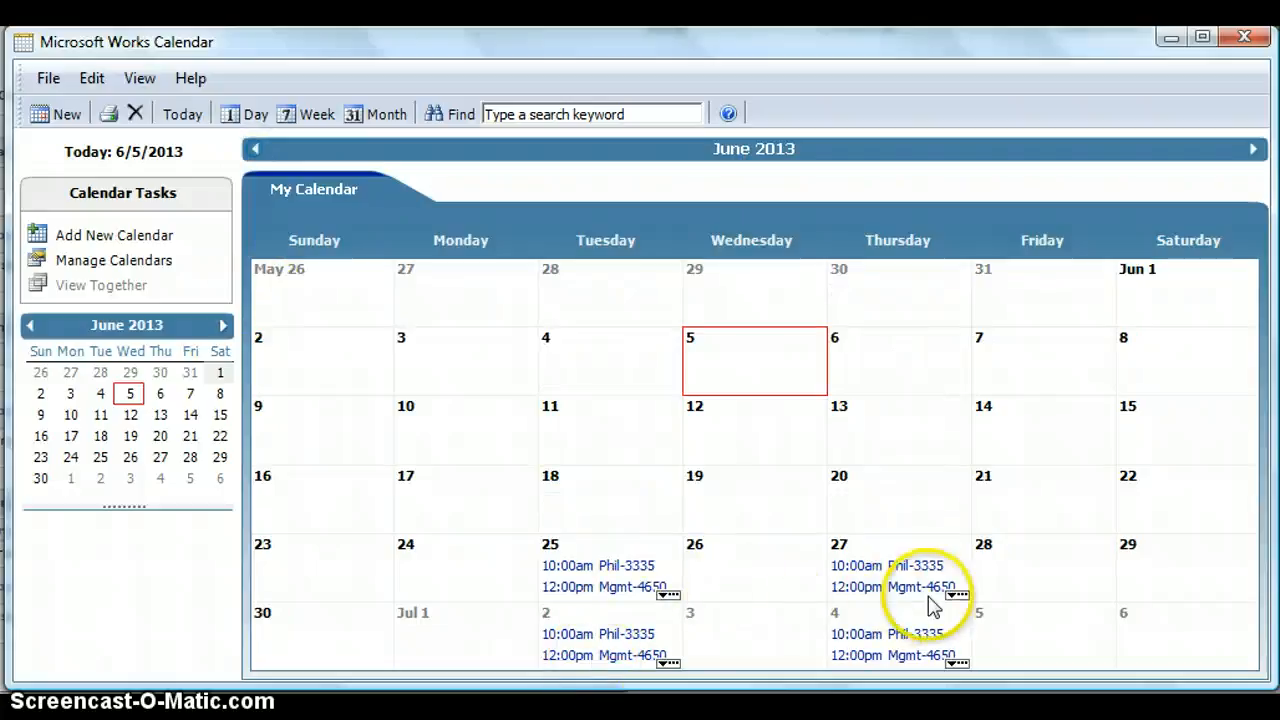
pyautogui.click(1253, 150)
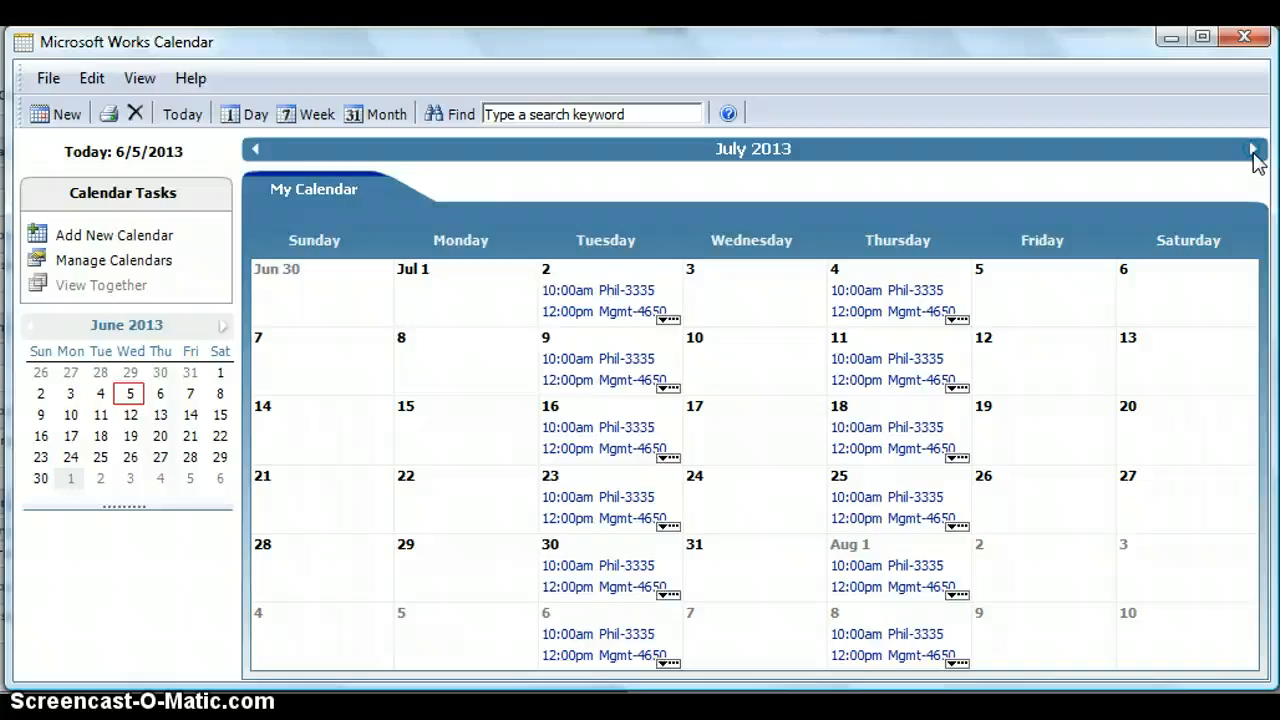
pyautogui.click(256, 150)
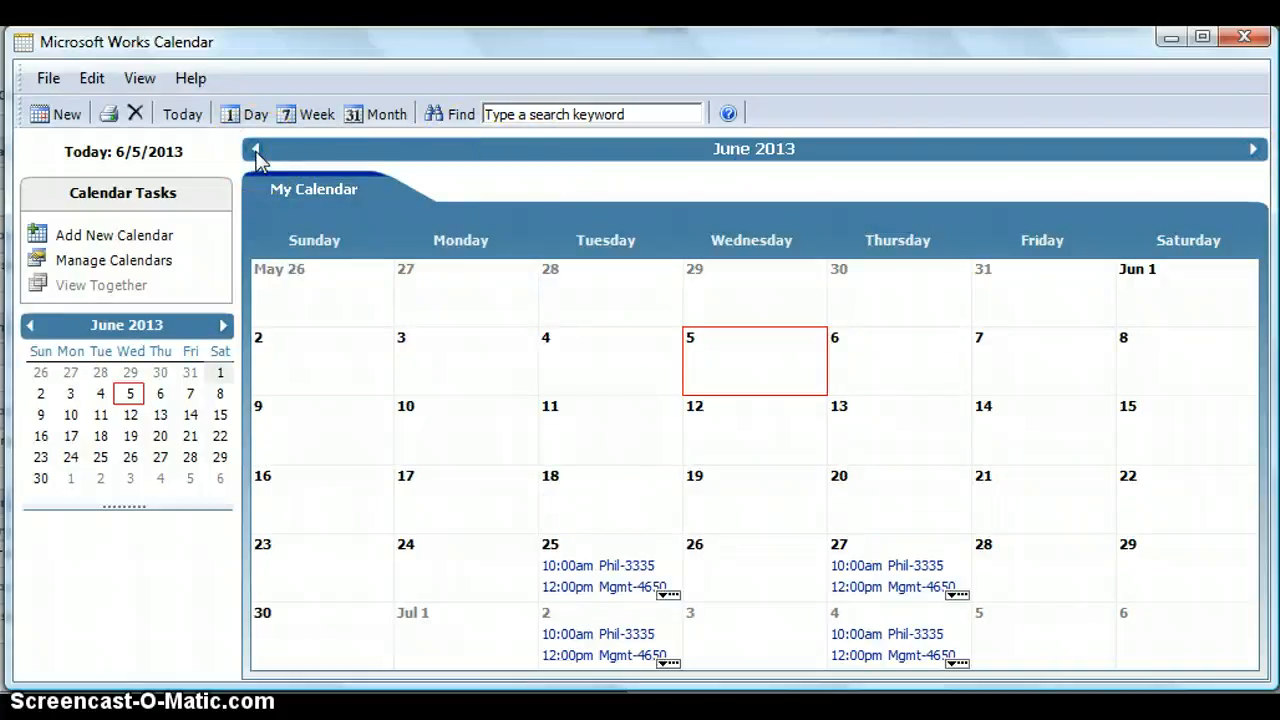
pyautogui.click(148, 592)
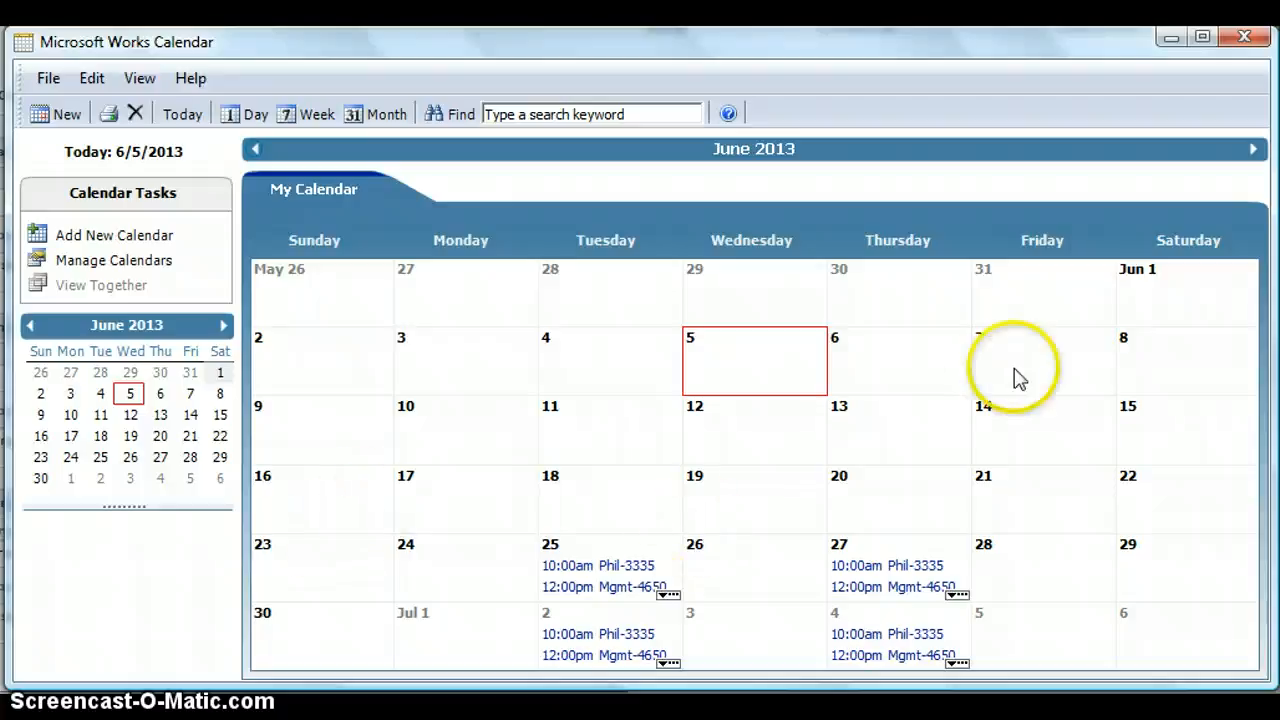
pyautogui.click(1253, 149)
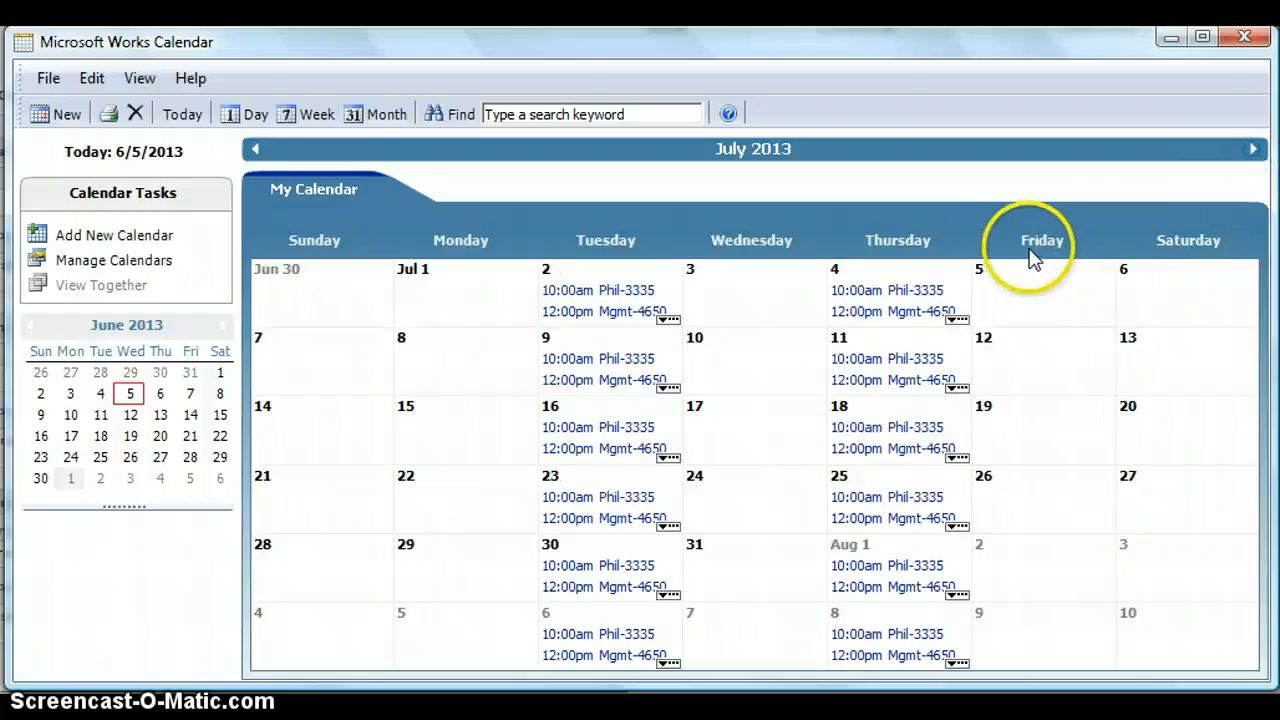
pyautogui.click(475, 363)
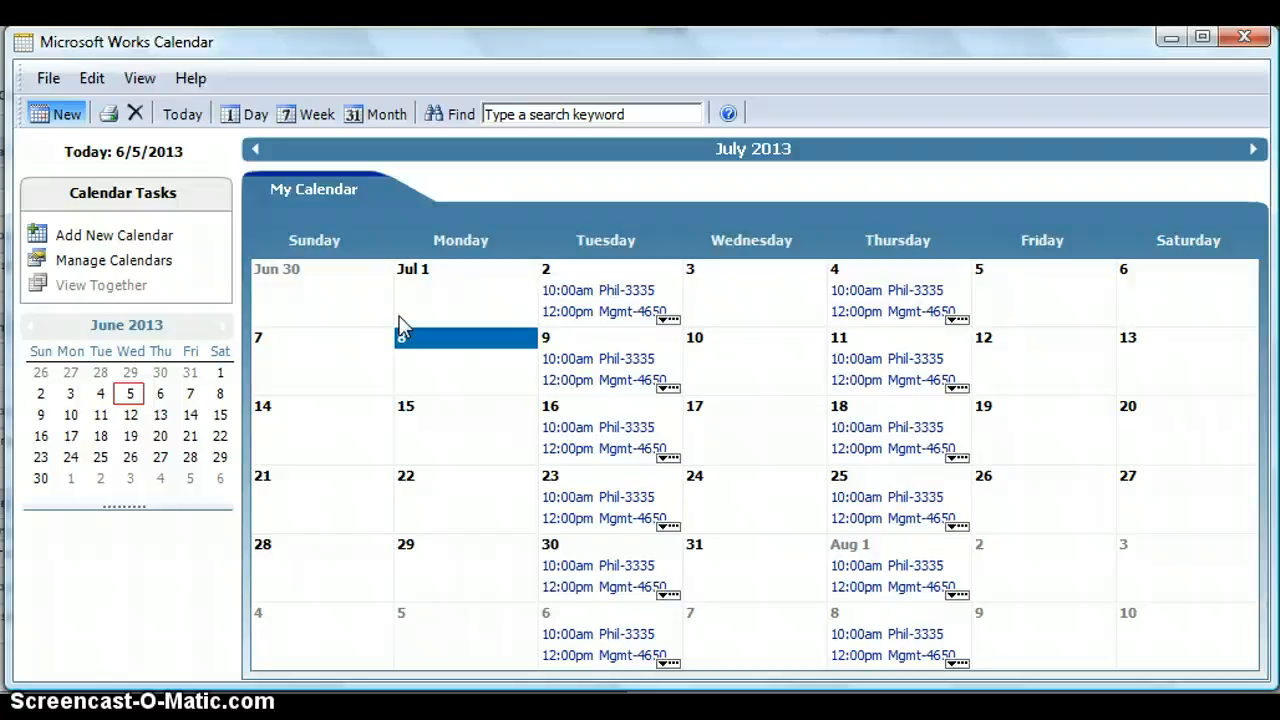
# Create a new appointment on Monday, July 8, 2013, titled "Vet appt." with the location "VCA animal hospital".
pyautogui.doubleClick(416, 347)
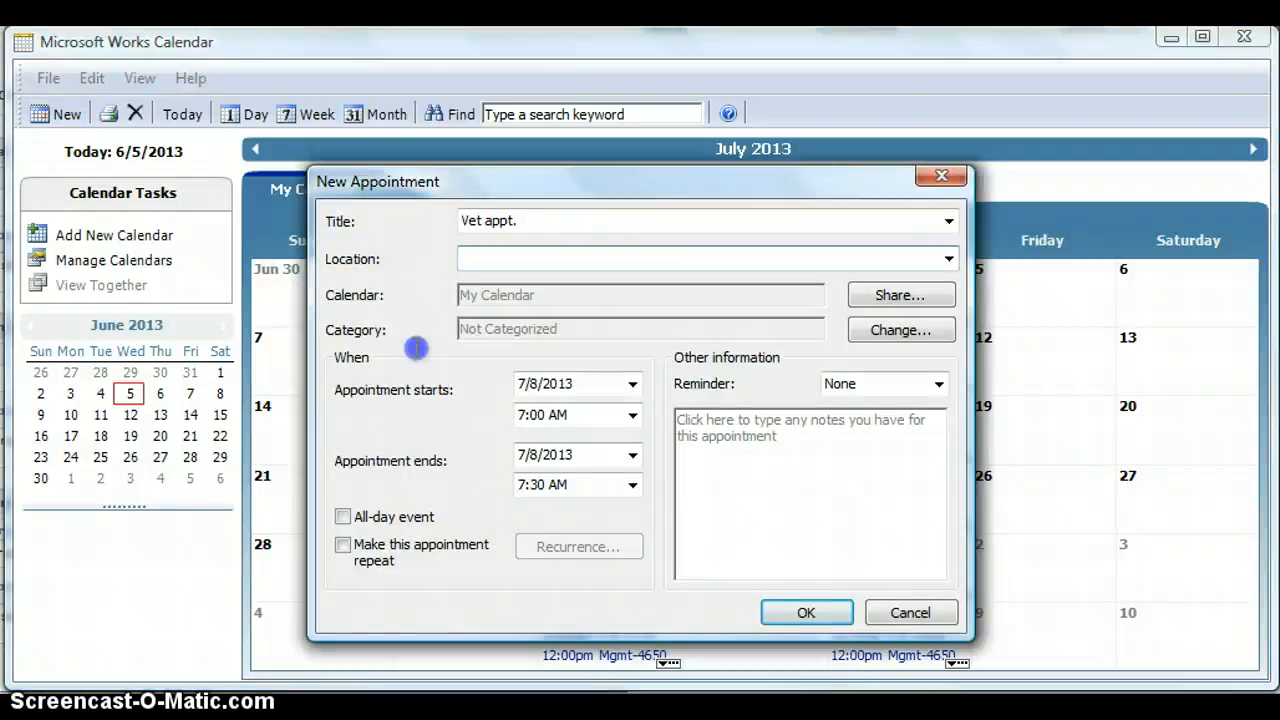
pyautogui.write('VCCA')
pyautogui.press('BackSpace')
pyautogui.press('BackSpace')
pyautogui.write('A')
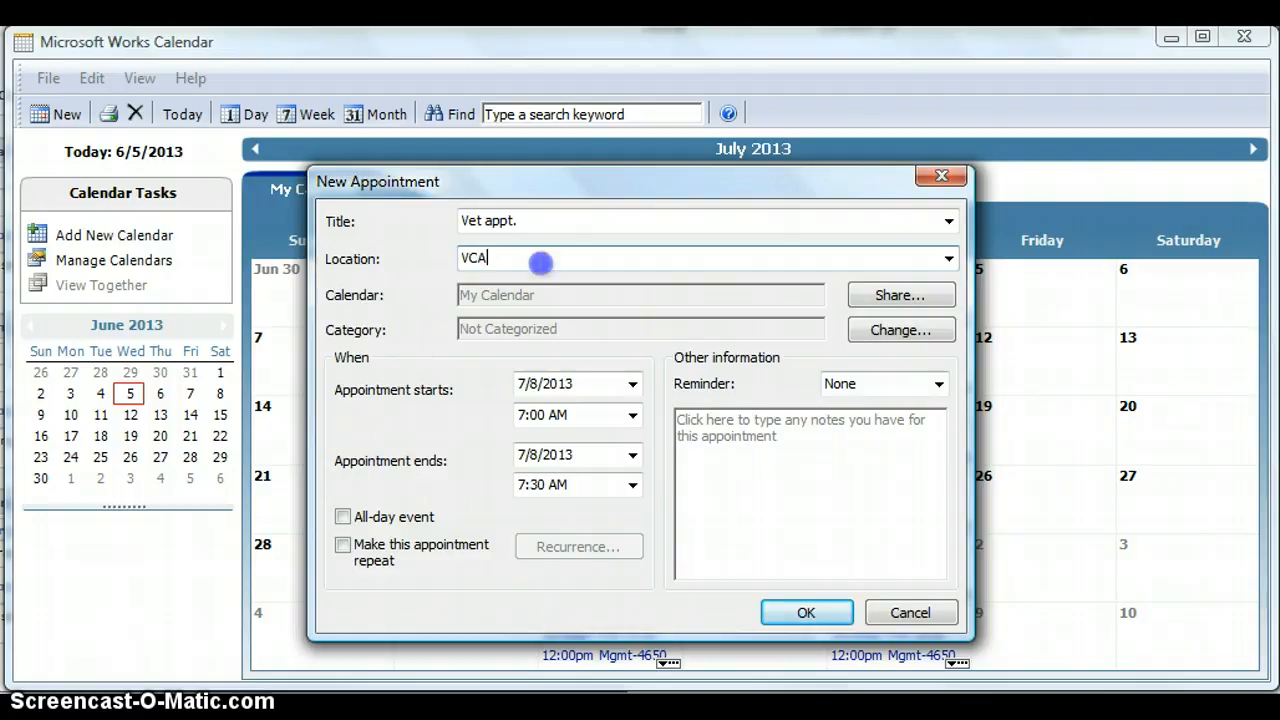
pyautogui.write(' animal hosp')
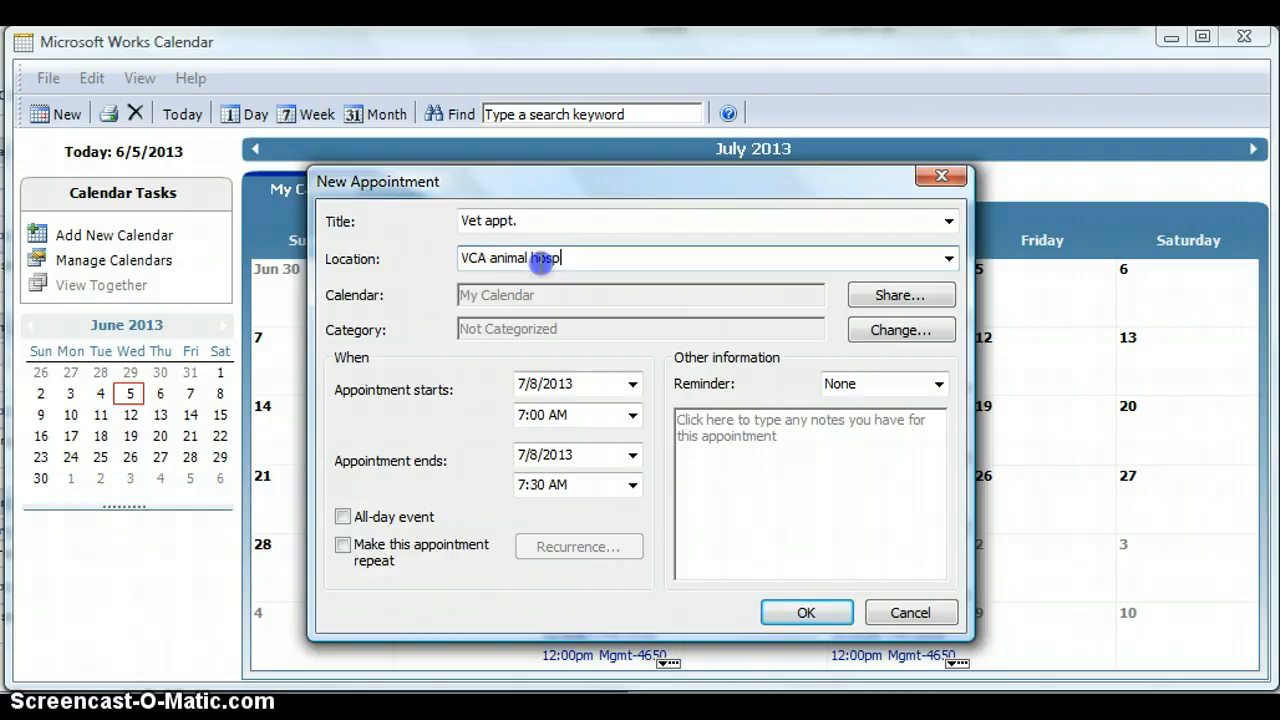
pyautogui.write('ital')
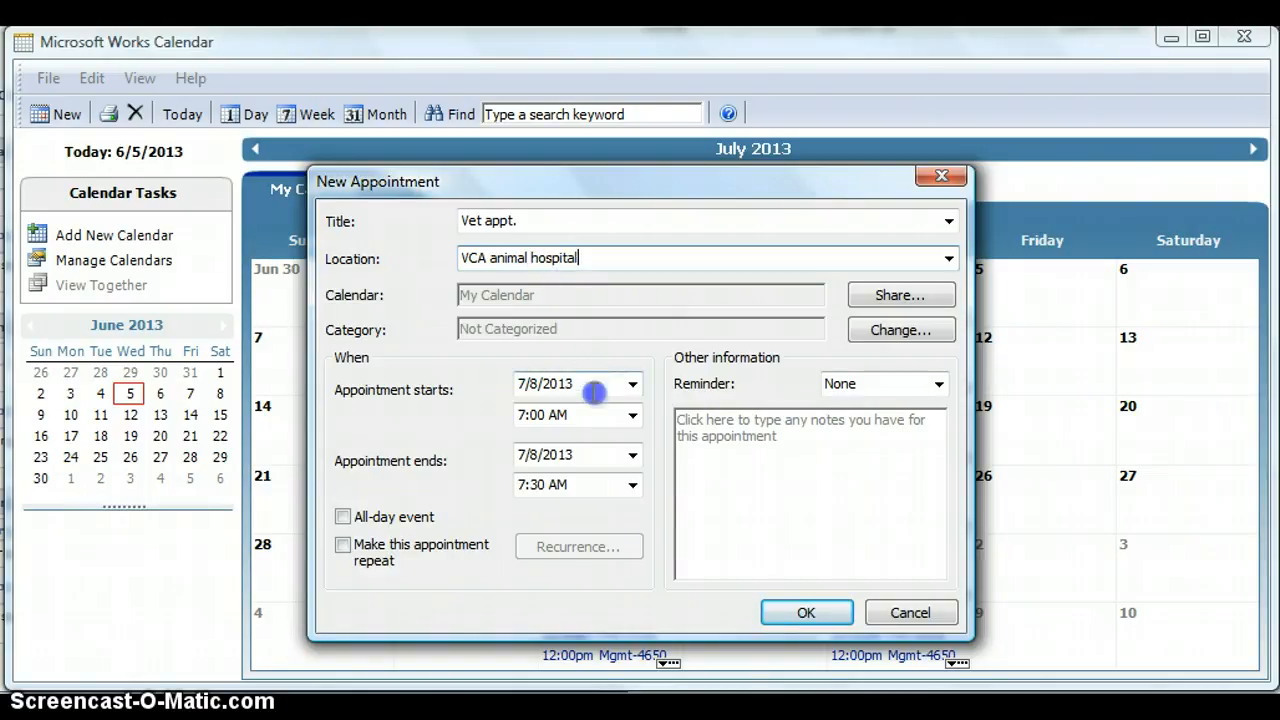
# Set the vet appointment to start at 11:30 AM and end at 12:30 PM.
pyautogui.click(632, 416)
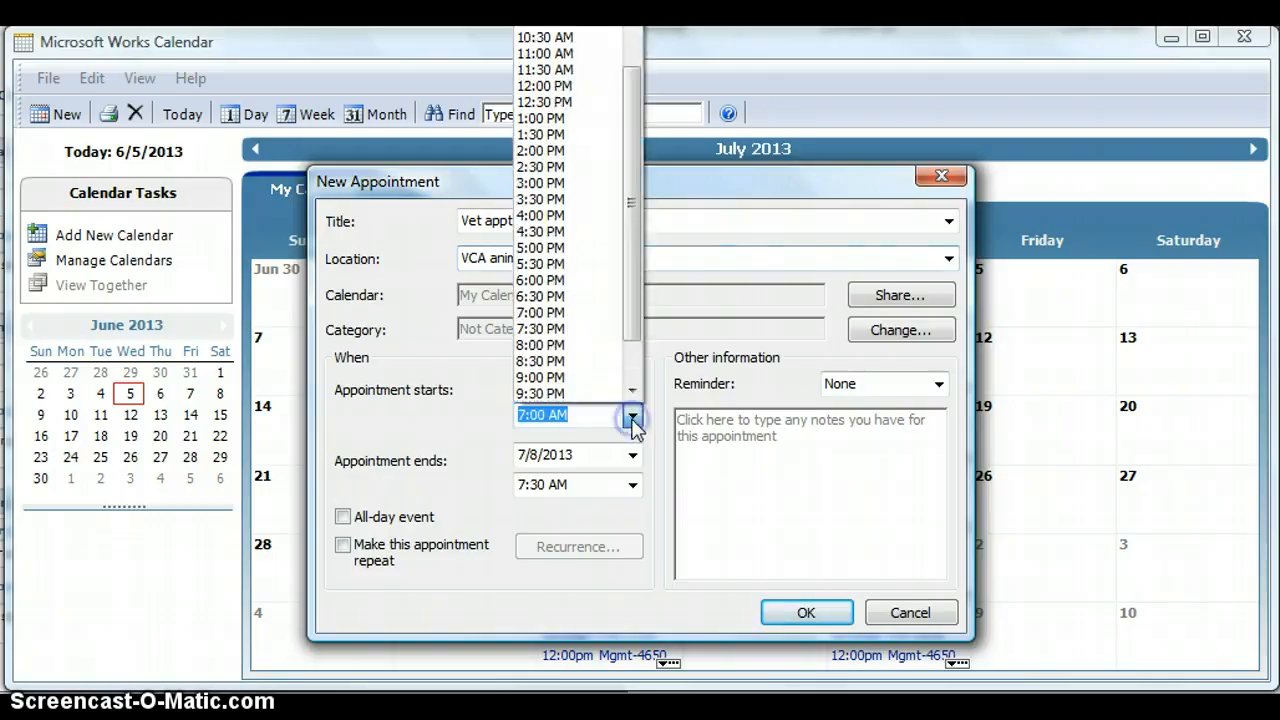
pyautogui.click(600, 70)
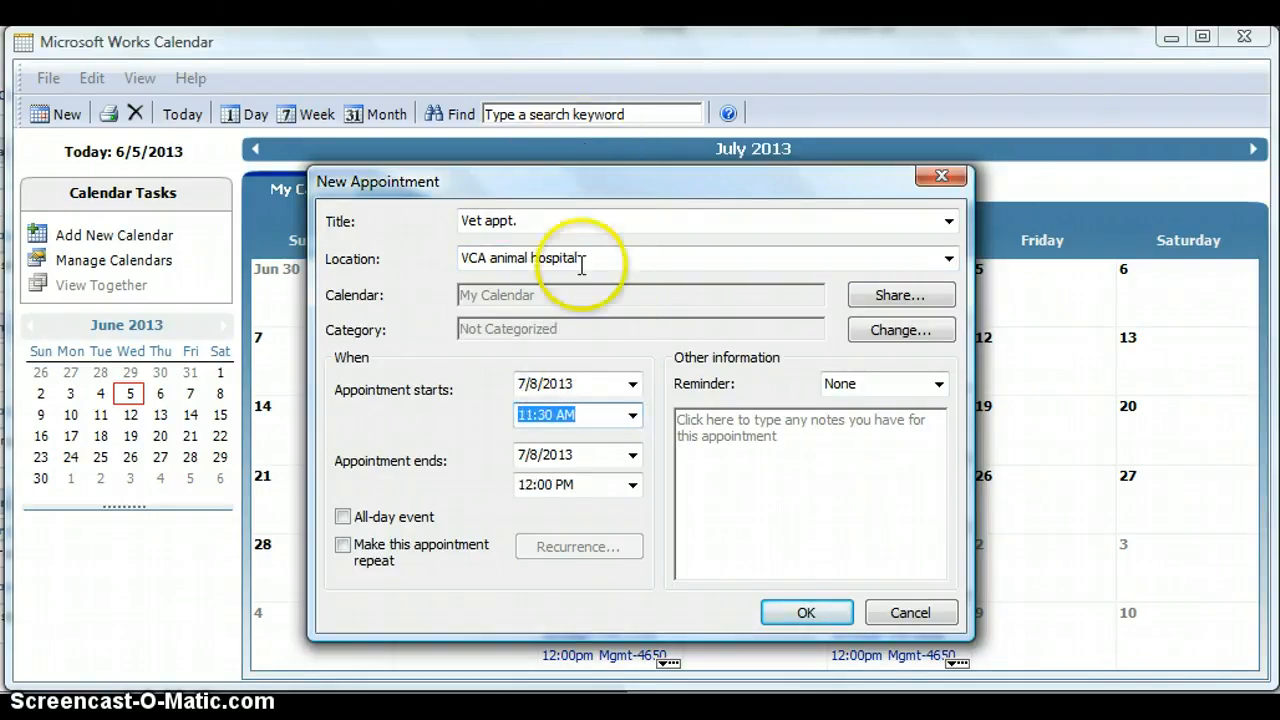
pyautogui.click(633, 487)
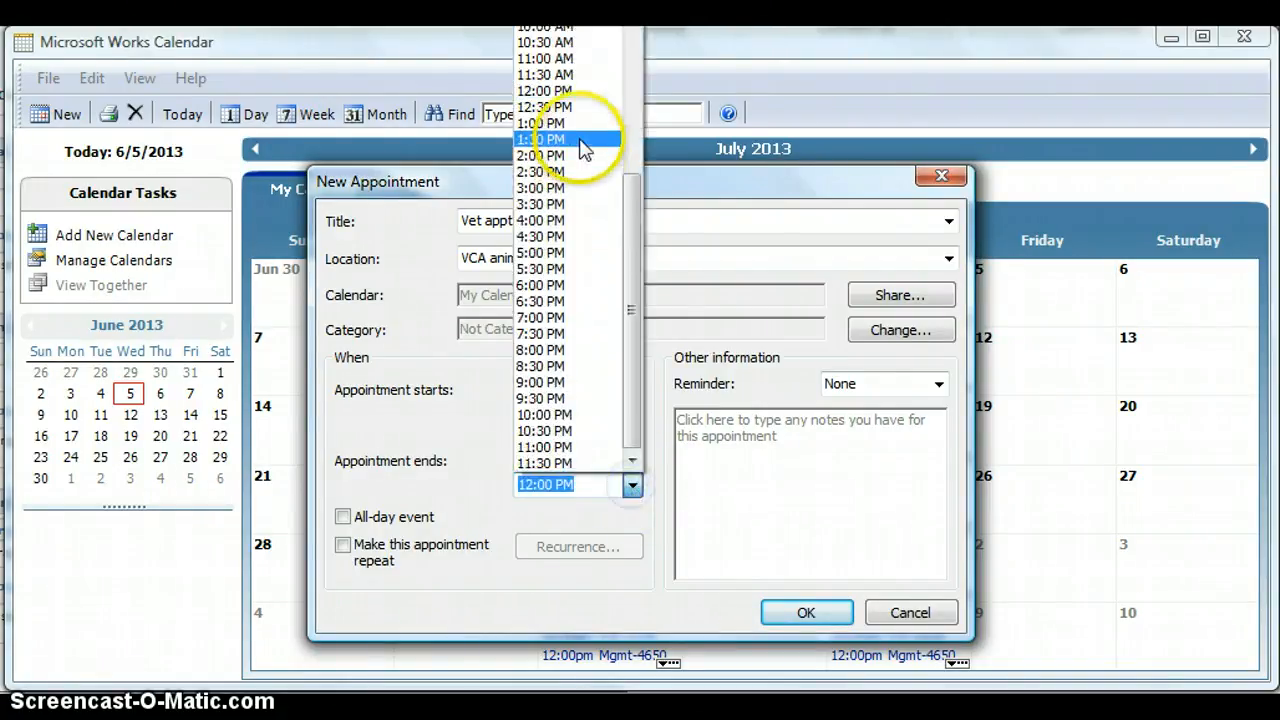
pyautogui.click(583, 107)
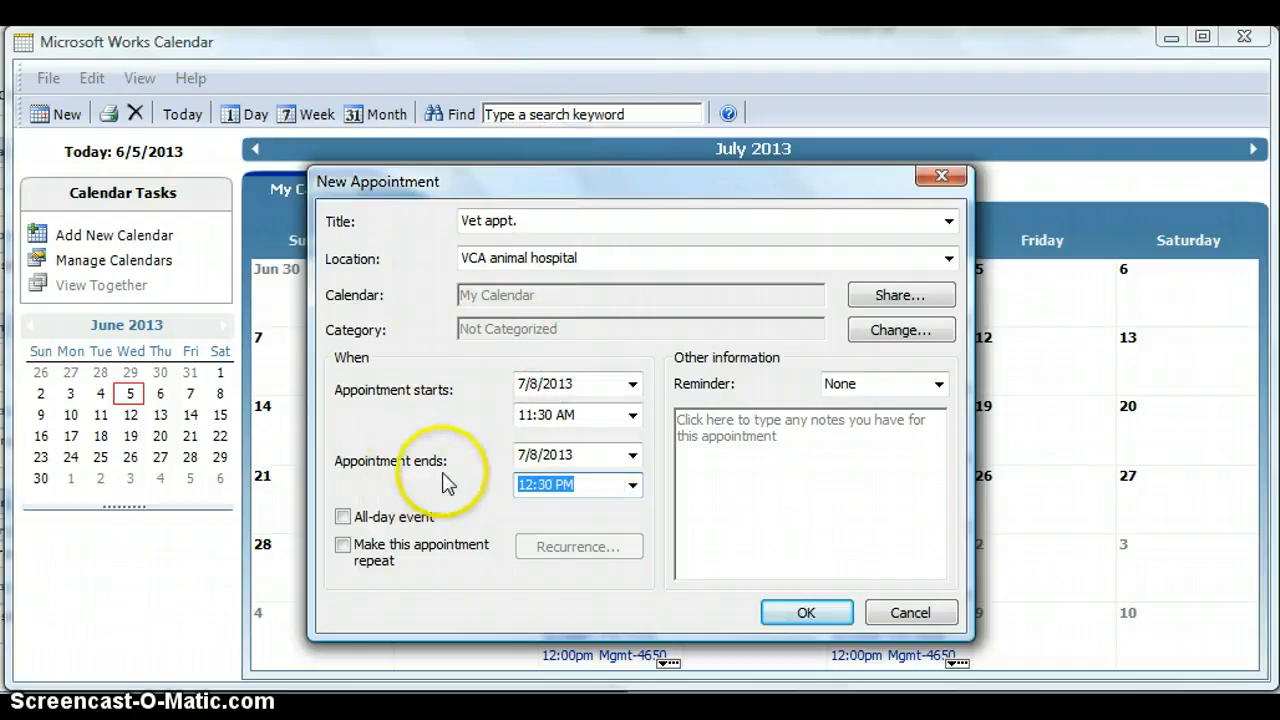
# Try the all-day event option on the vet appointment and turn it back off.
pyautogui.click(634, 485)
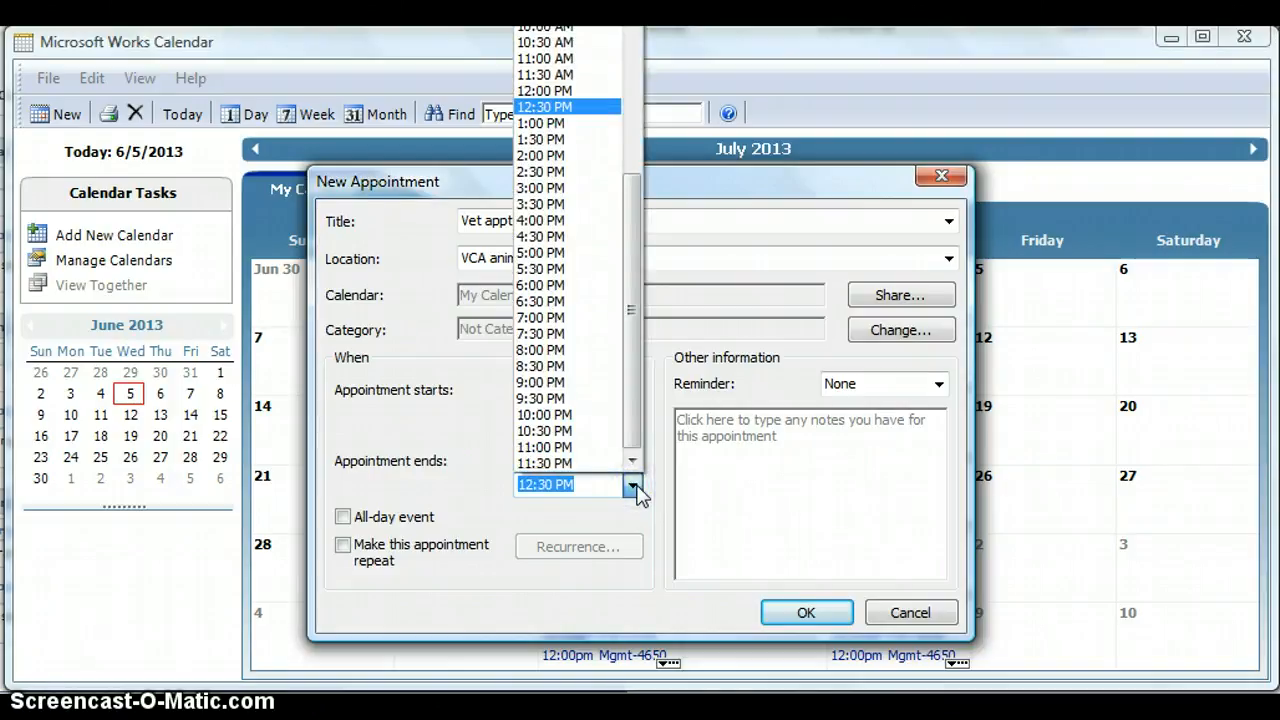
pyautogui.click(634, 486)
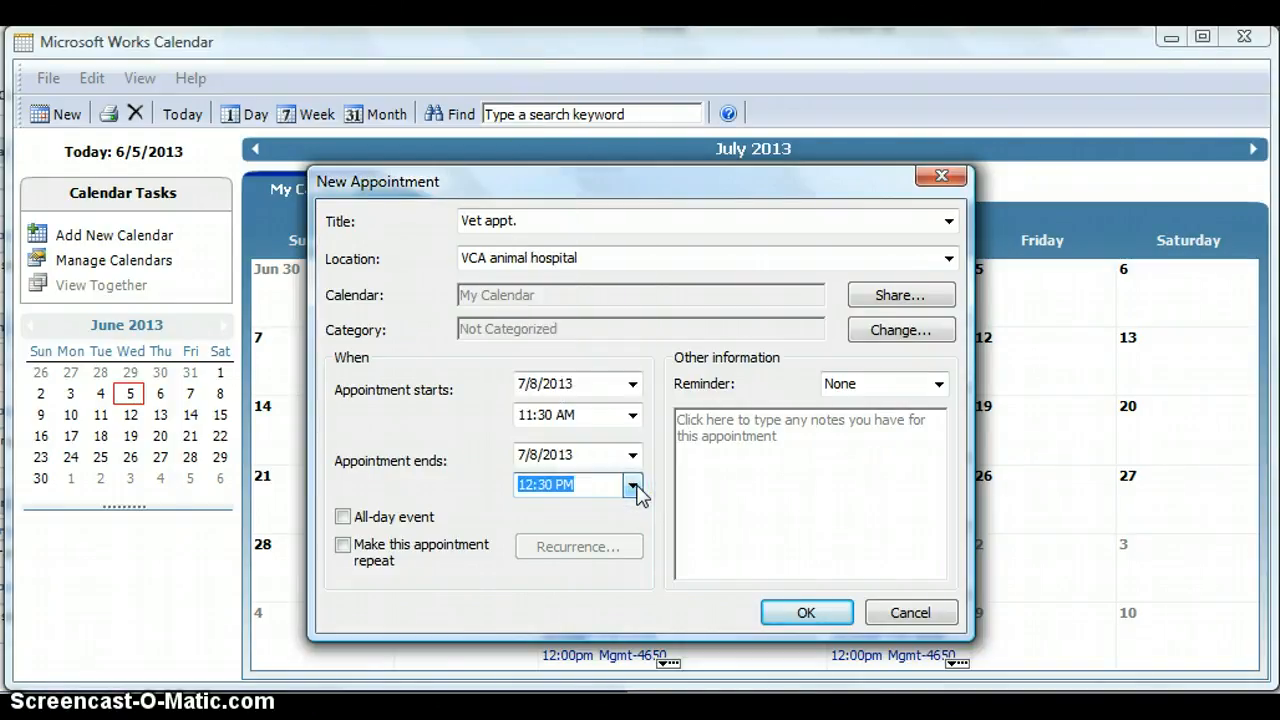
pyautogui.click(429, 519)
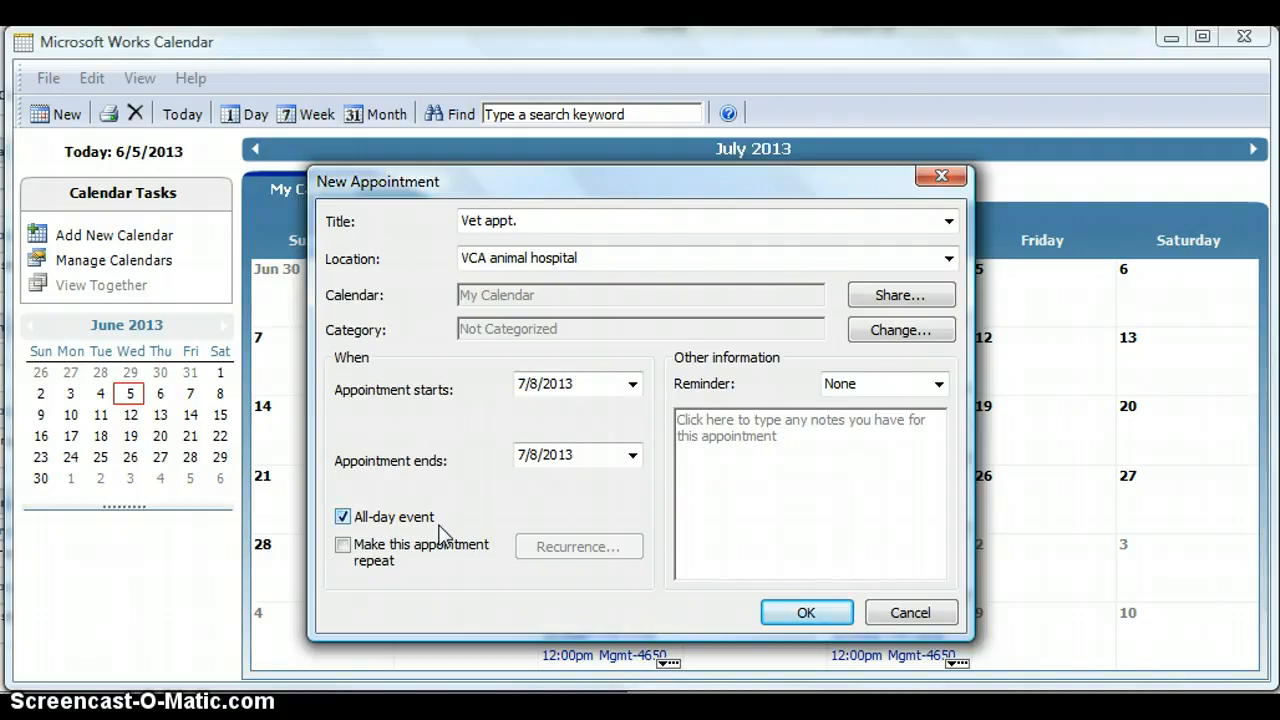
pyautogui.click(438, 526)
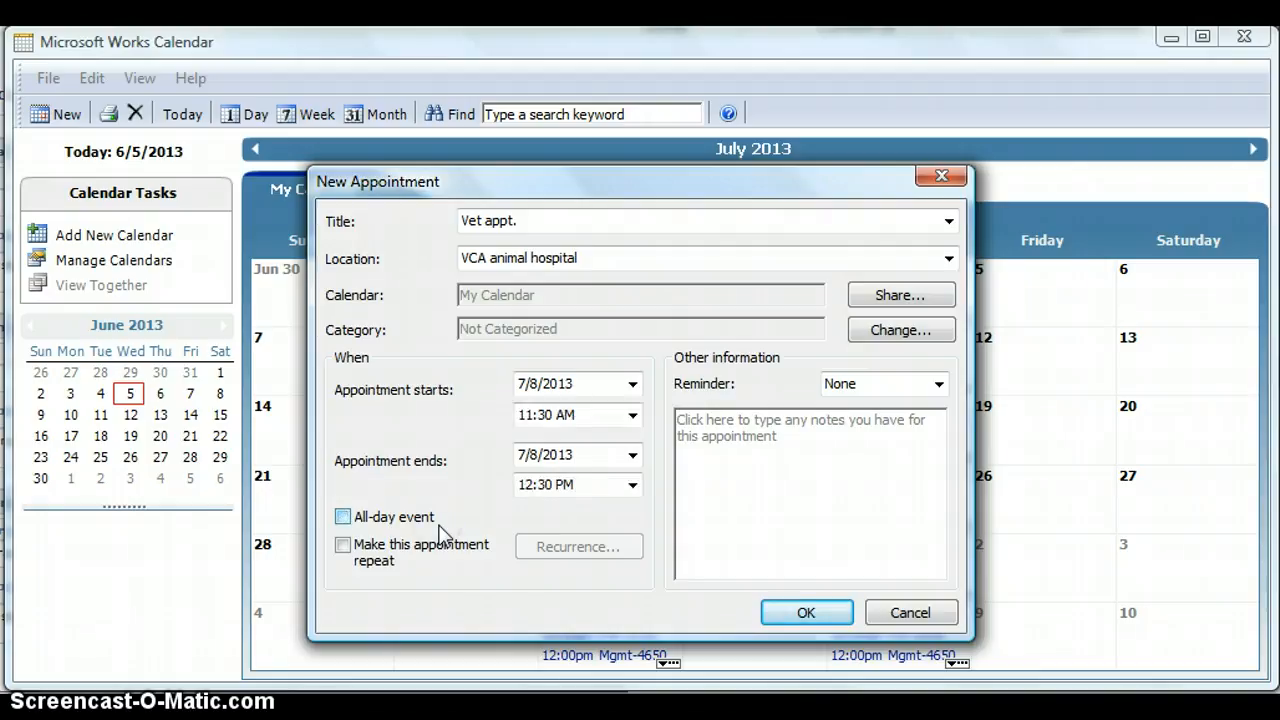